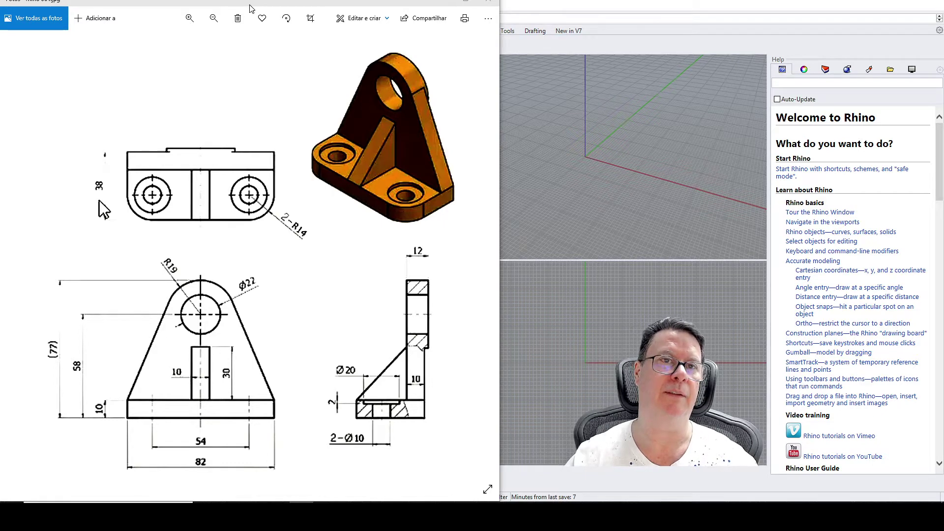
# Put away the bracket reference drawing and maximize the Top viewport in Rhino
pyautogui.moveTo(263, 2); pyautogui.dragTo(274, 3)
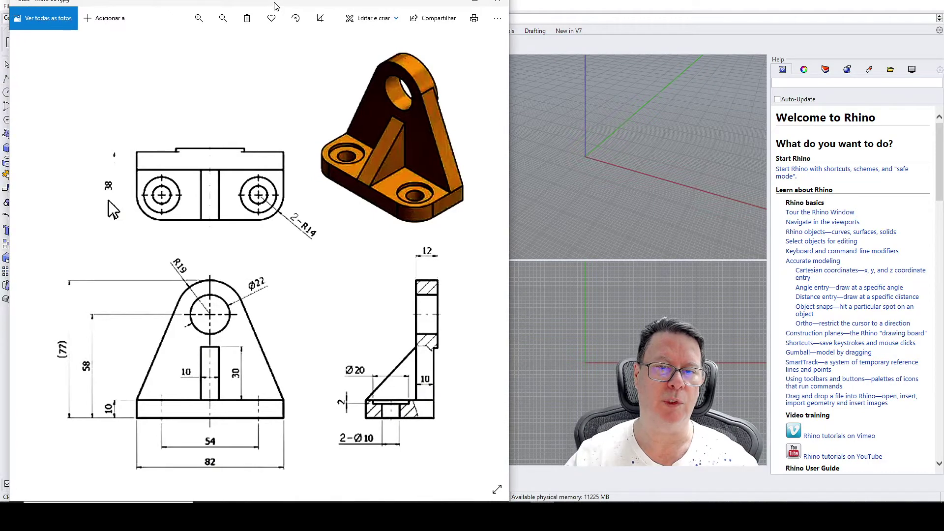
pyautogui.press('super+Down')
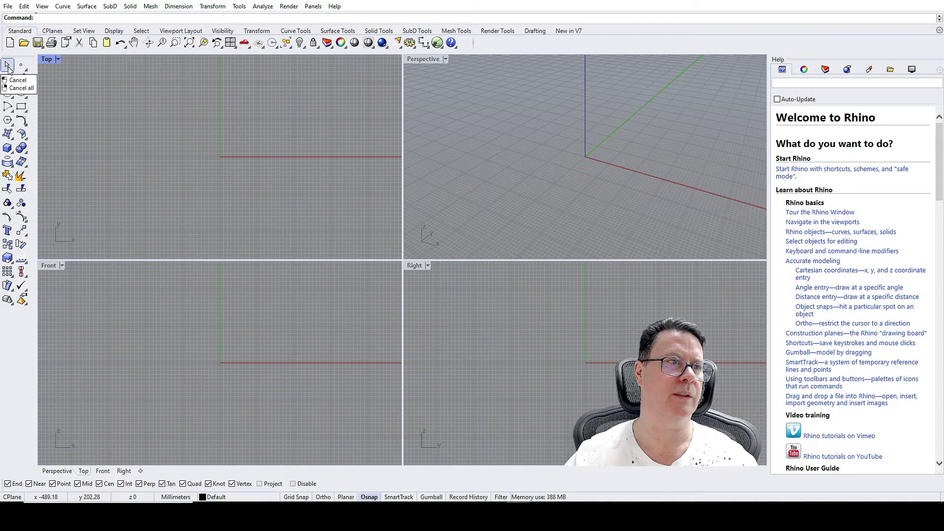
pyautogui.doubleClick(47, 59)
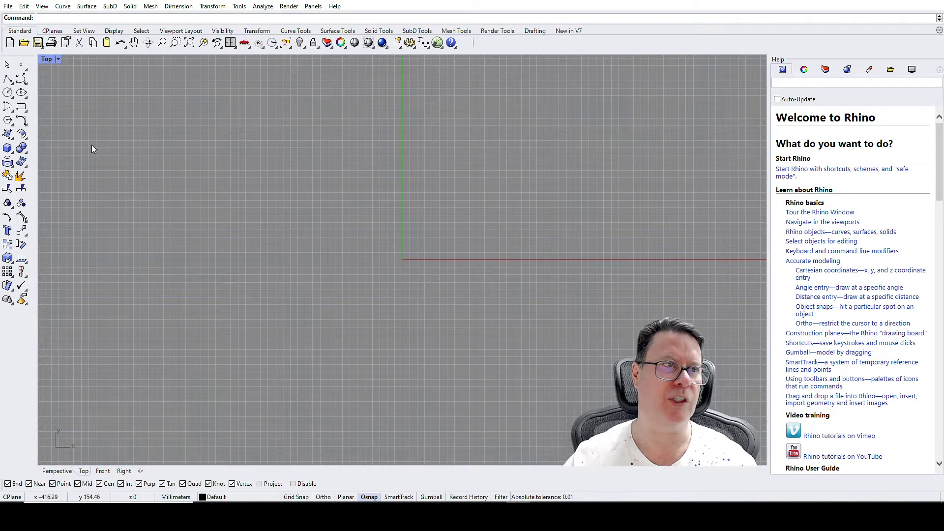
# Draw an 82 by 38 mm rectangle from the origin in the Top viewport for the bracket's base
pyautogui.click(22, 108)
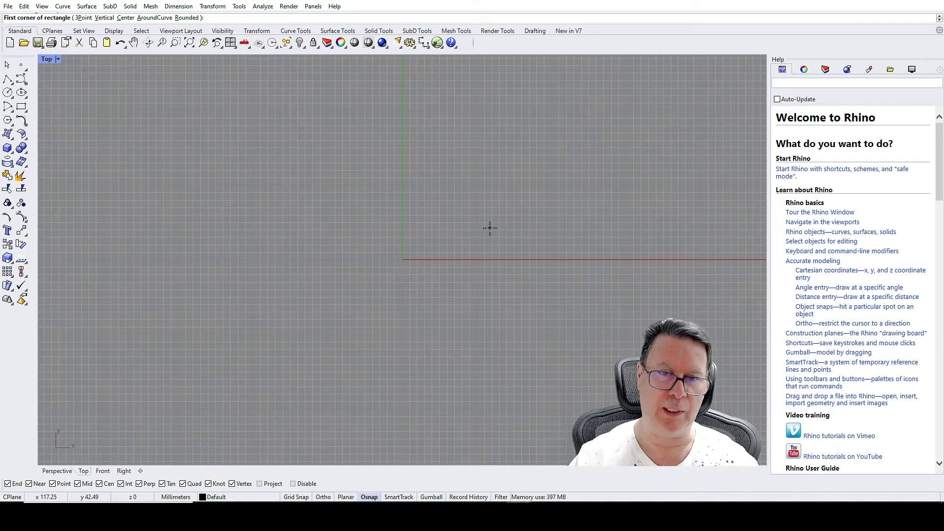
pyautogui.write('0')
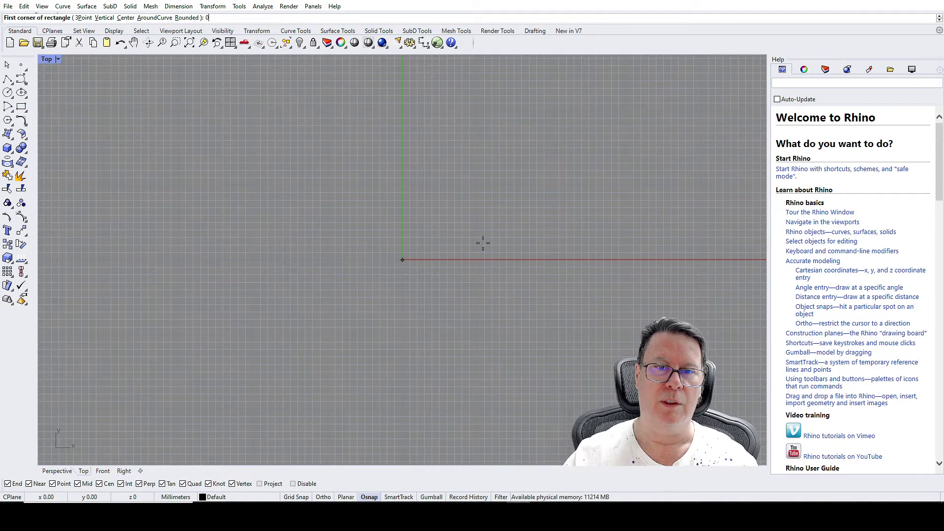
pyautogui.press('Return')
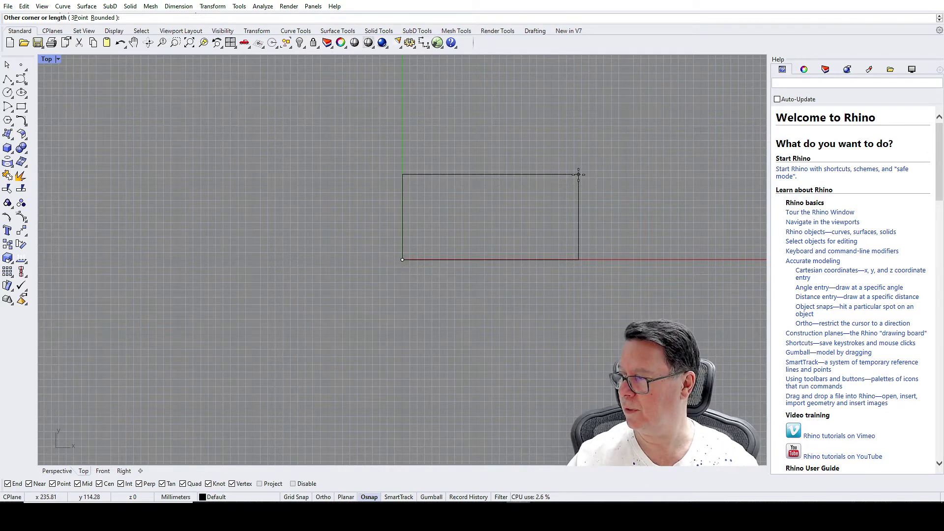
pyautogui.write('80')
pyautogui.press('Return')
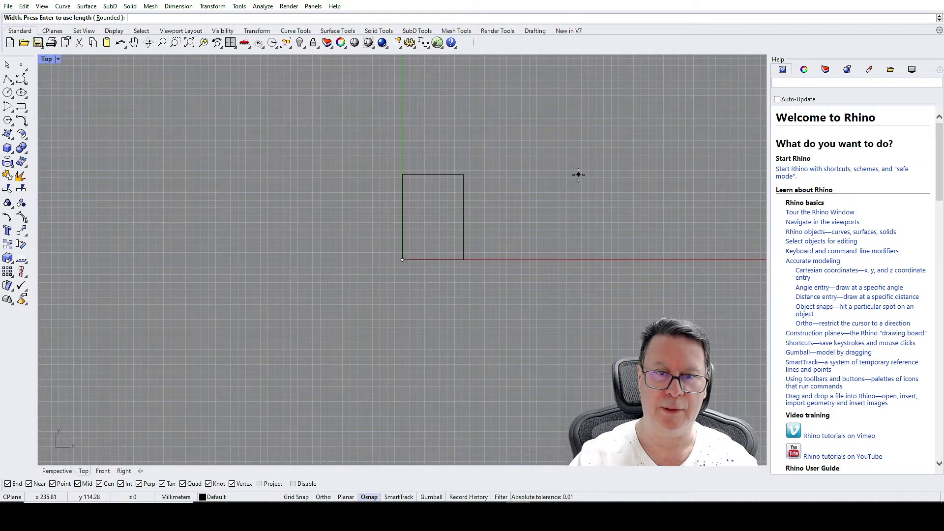
pyautogui.write('35')
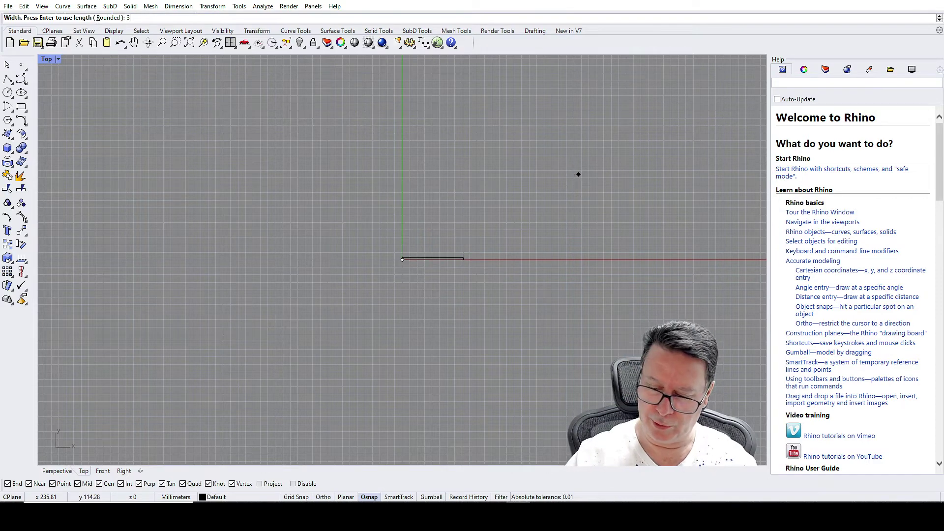
pyautogui.press('Return')
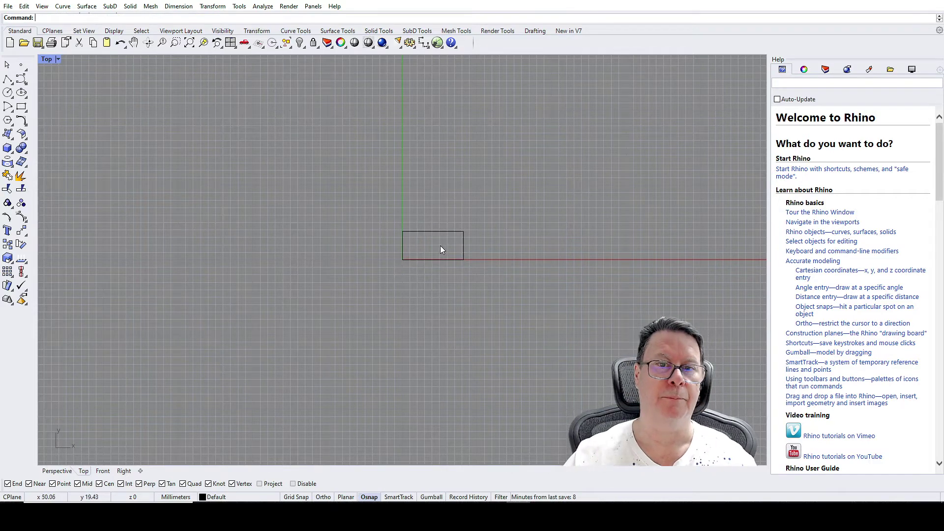
pyautogui.scroll(6, 467, 199)
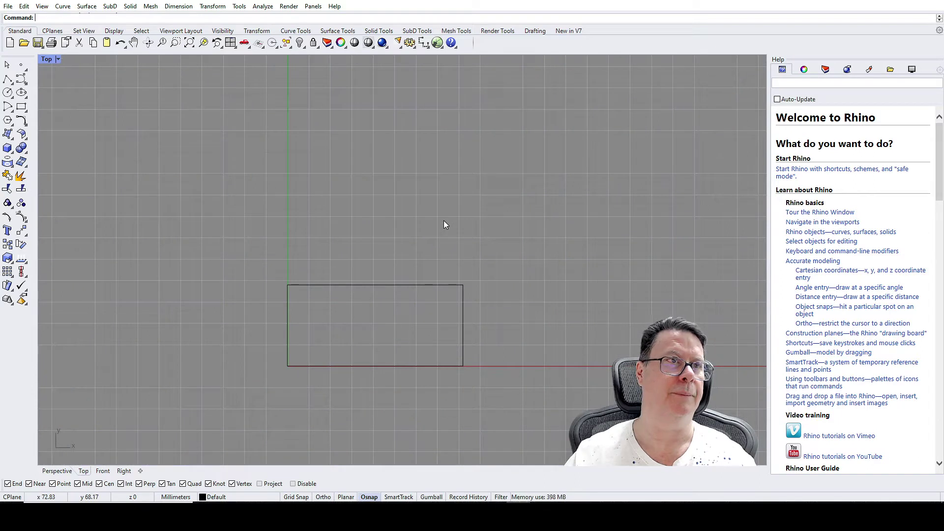
# Fillet the two rectangle corners on the X axis with a 14 mm radius
pyautogui.click(22, 122)
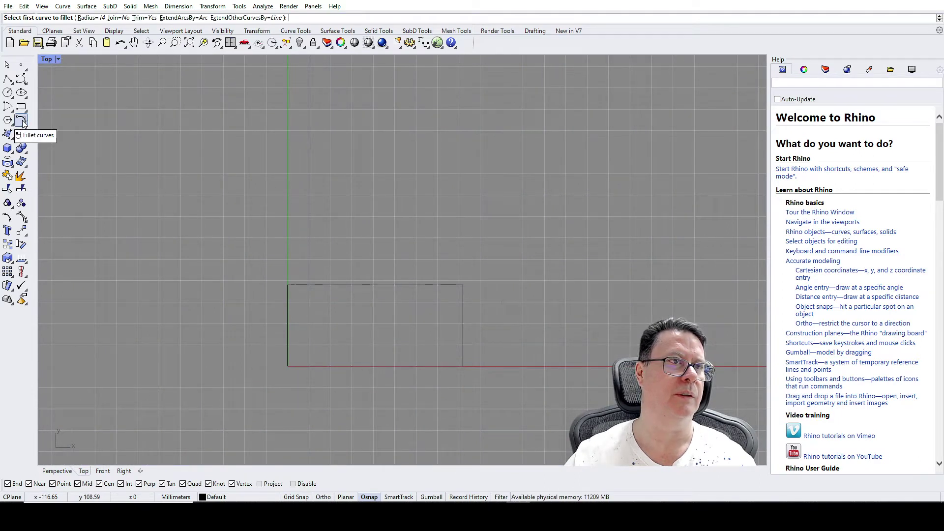
pyautogui.click(90, 19)
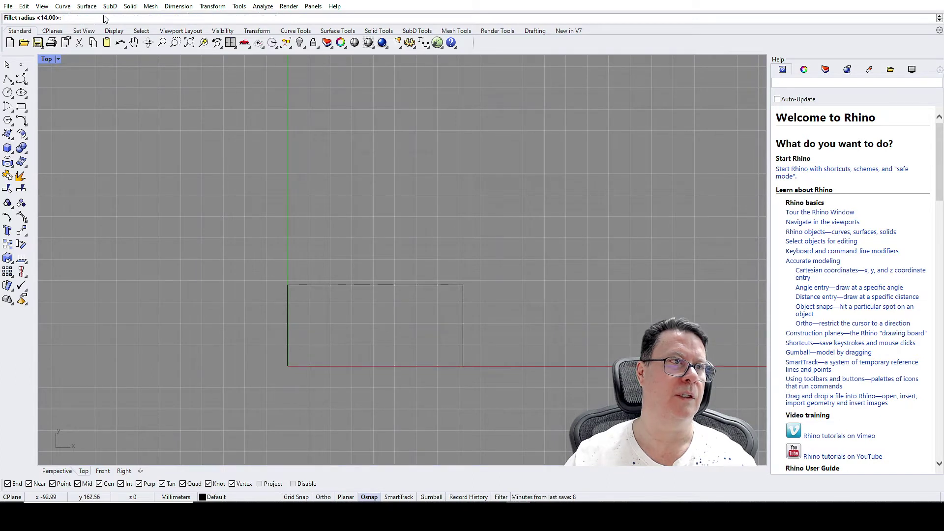
pyautogui.press('Return')
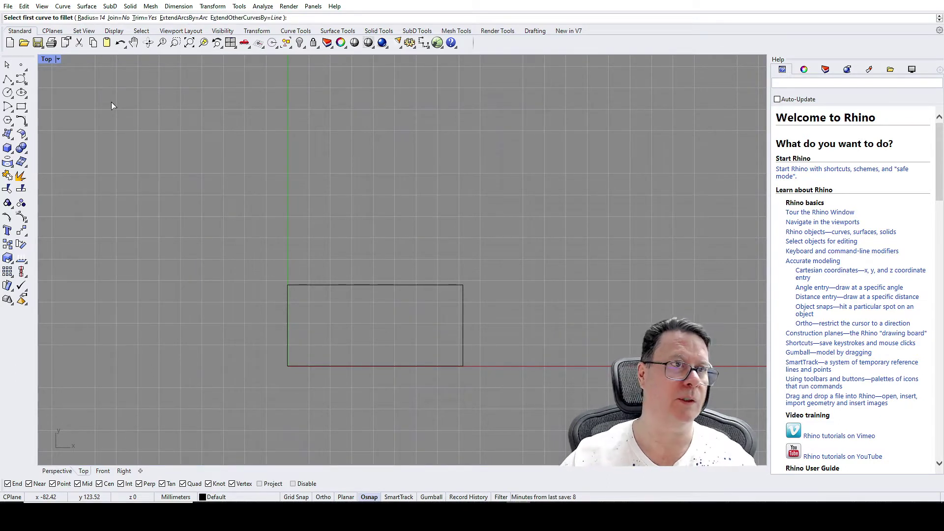
pyautogui.click(288, 325)
pyautogui.click(305, 367)
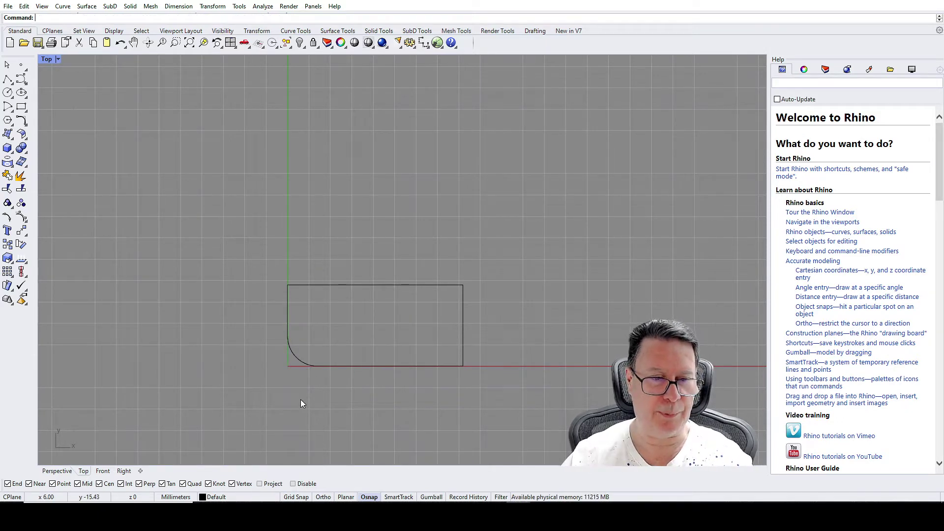
pyautogui.press('Return')
pyautogui.click(463, 317)
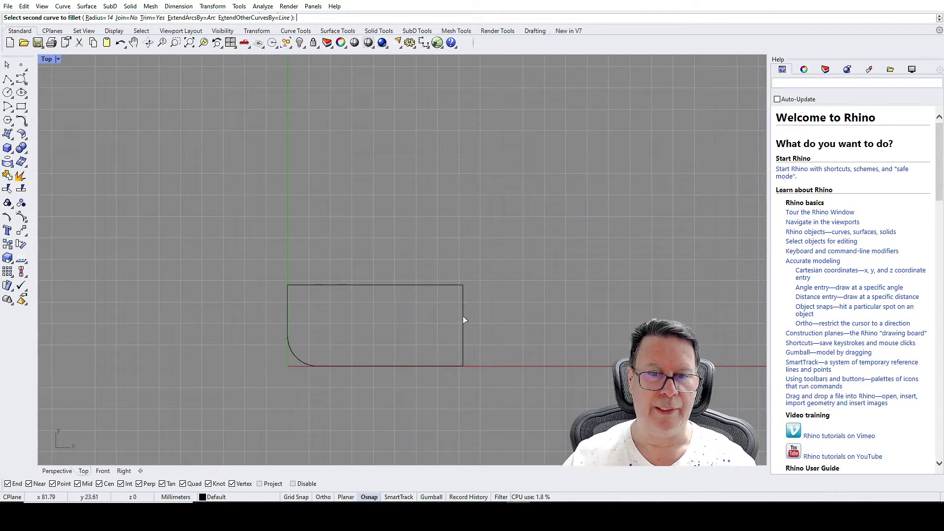
pyautogui.click(438, 367)
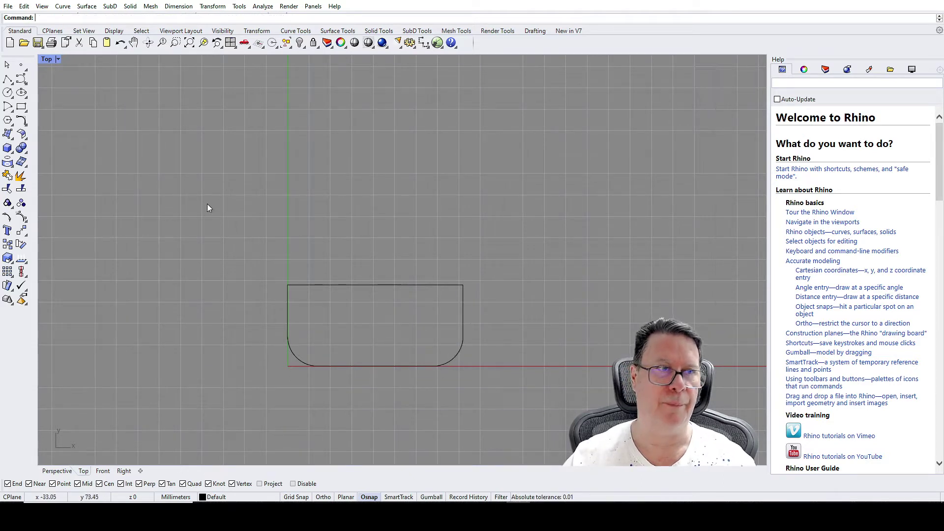
# Switch from the maximized Top viewport to a maximized Perspective viewport framed on the base outline
pyautogui.doubleClick(49, 60)
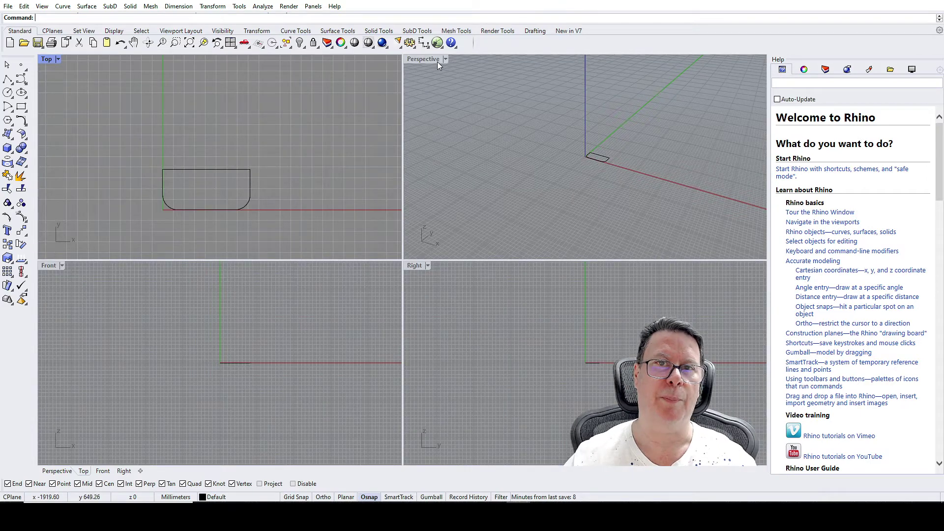
pyautogui.doubleClick(420, 61)
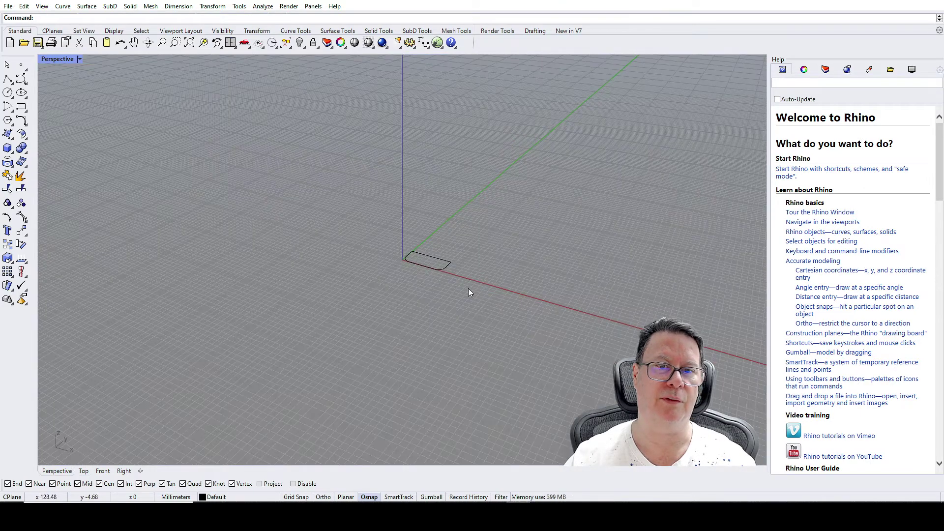
pyautogui.scroll(2, 449, 258)
pyautogui.scroll(3, 449, 263)
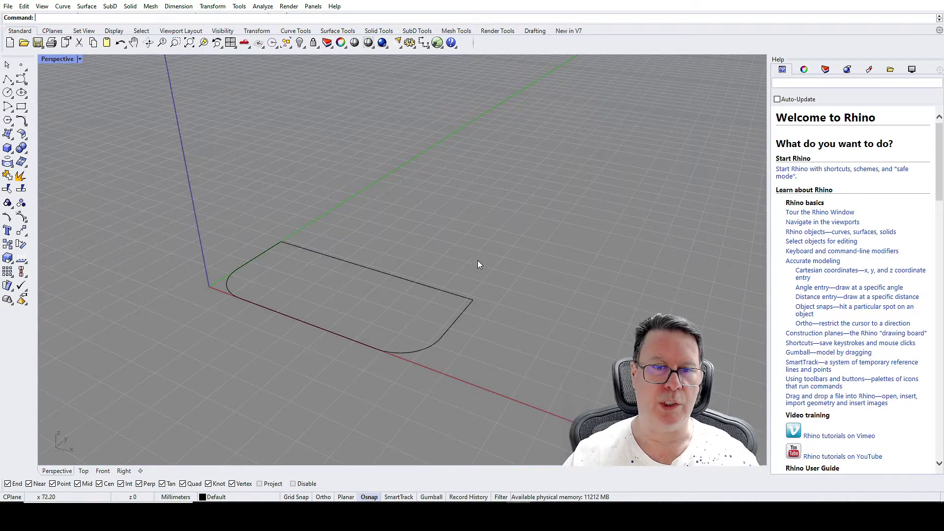
pyautogui.scroll(2, 483, 261)
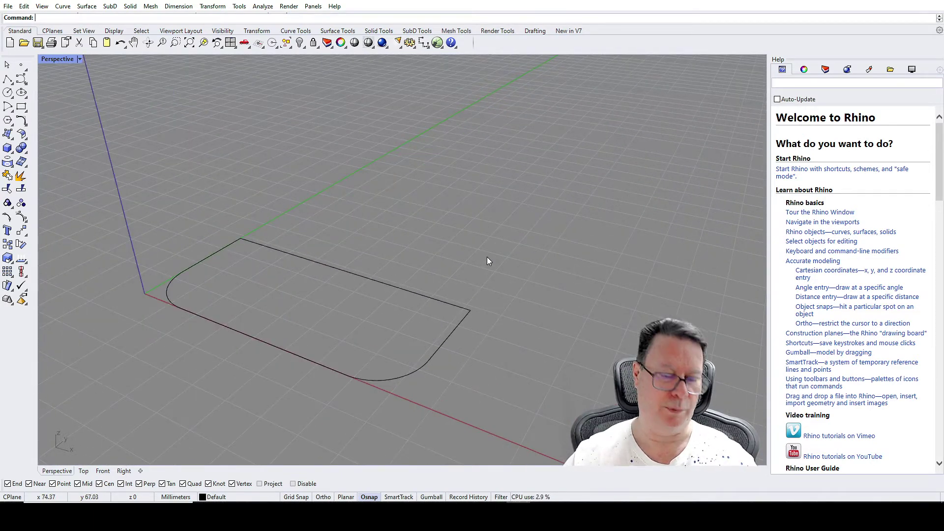
pyautogui.keyDown('shift'); pyautogui.moveTo(471, 249); pyautogui.dragTo(496, 186, button='right'); pyautogui.keyUp('shift')
pyautogui.hotkey('ctrl', 'z')
pyautogui.hotkey('ctrl', 'y')
pyautogui.hotkey('ctrl', 'z')
pyautogui.hotkey('ctrl', 'y')
pyautogui.hotkey('ctrl', 'z')
pyautogui.hotkey('ctrl', 'y')
pyautogui.hotkey('ctrl', 'z')
pyautogui.hotkey('ctrl', 'y')
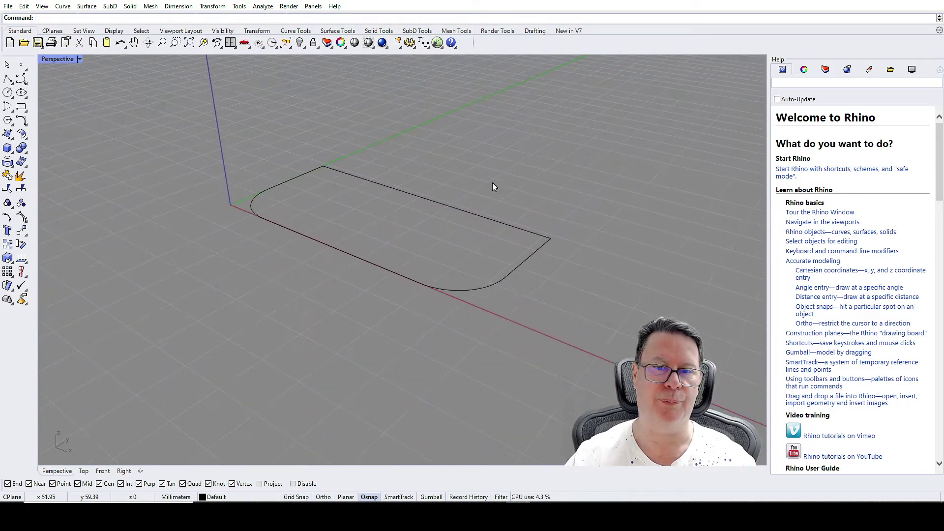
# Extrude the rounded base outline 10 mm upward as a solid, with BothSides off and Solid set to Yes
pyautogui.click(462, 212)
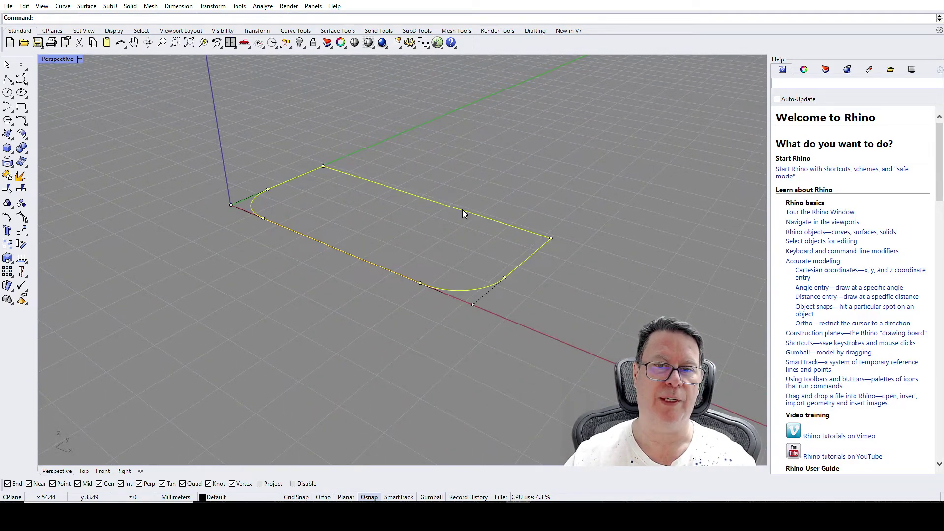
pyautogui.click(7, 137)
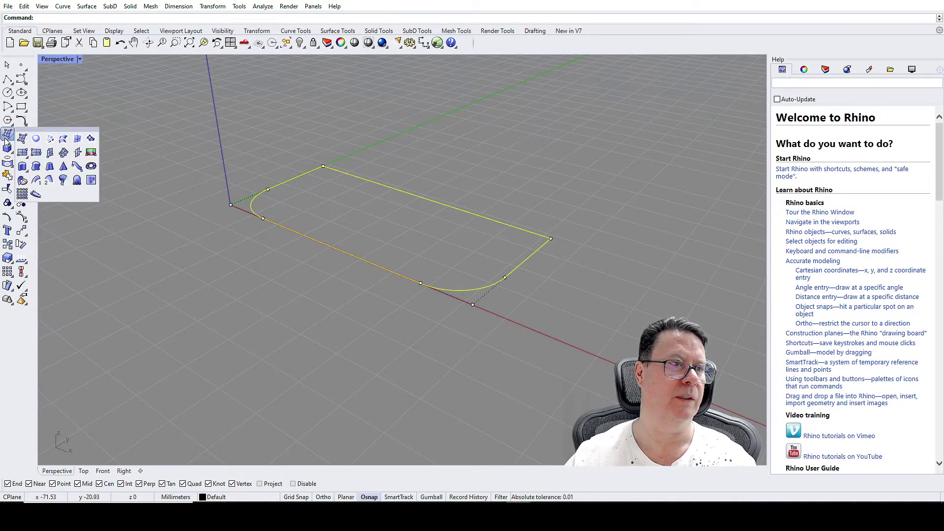
pyautogui.click(24, 170)
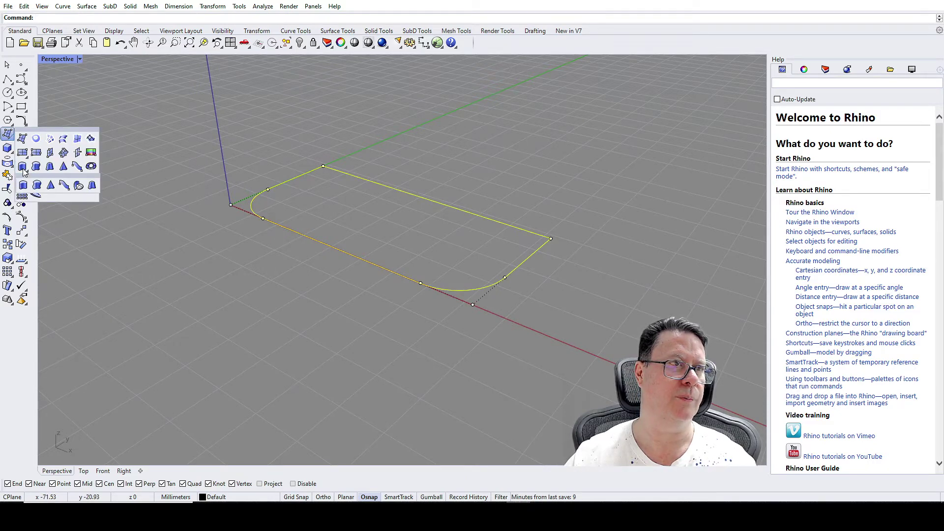
pyautogui.click(23, 169)
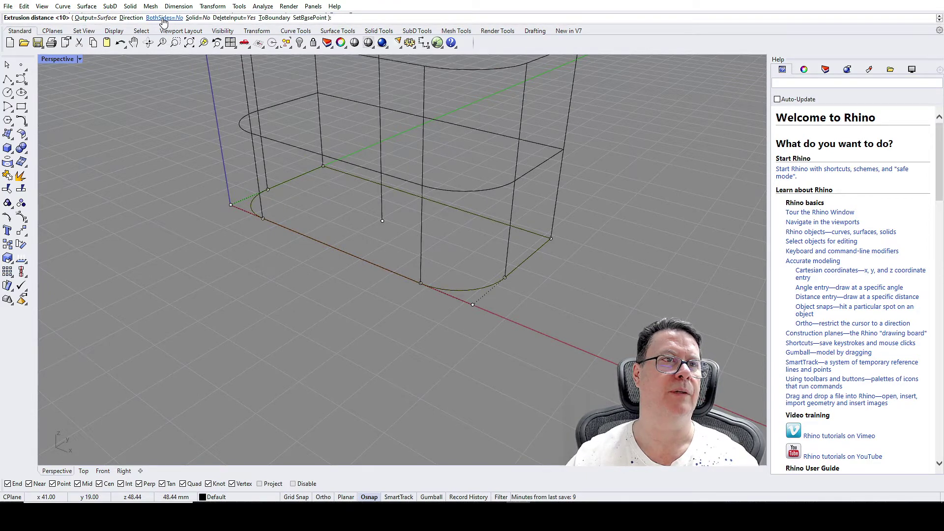
pyautogui.click(164, 18)
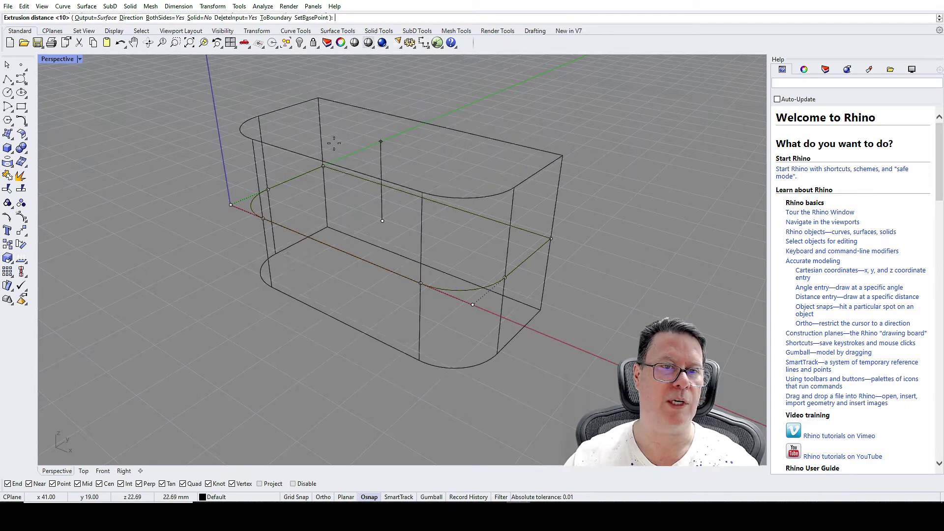
pyautogui.click(165, 17)
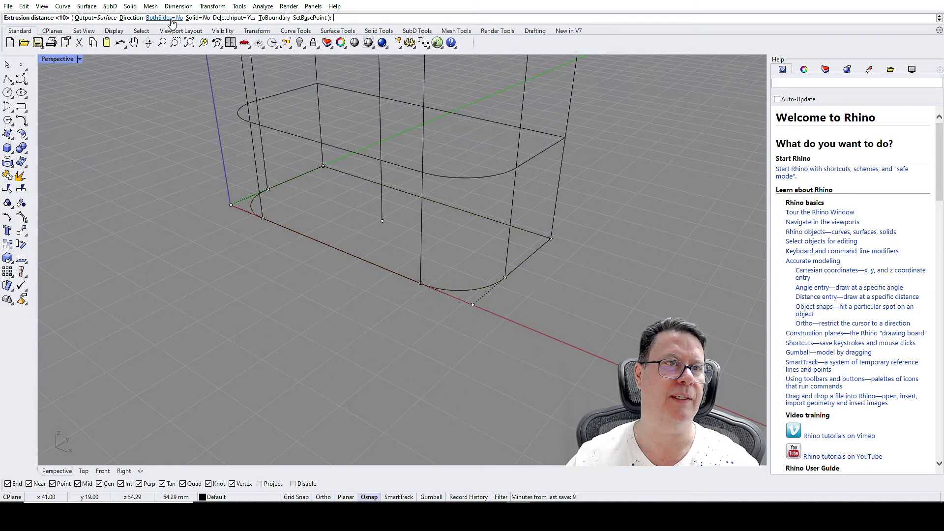
pyautogui.click(198, 18)
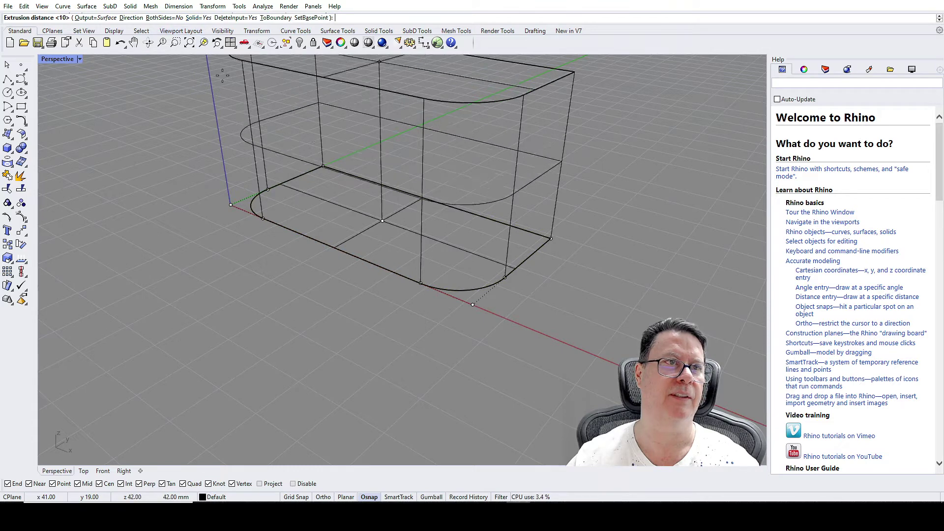
pyautogui.write('10')
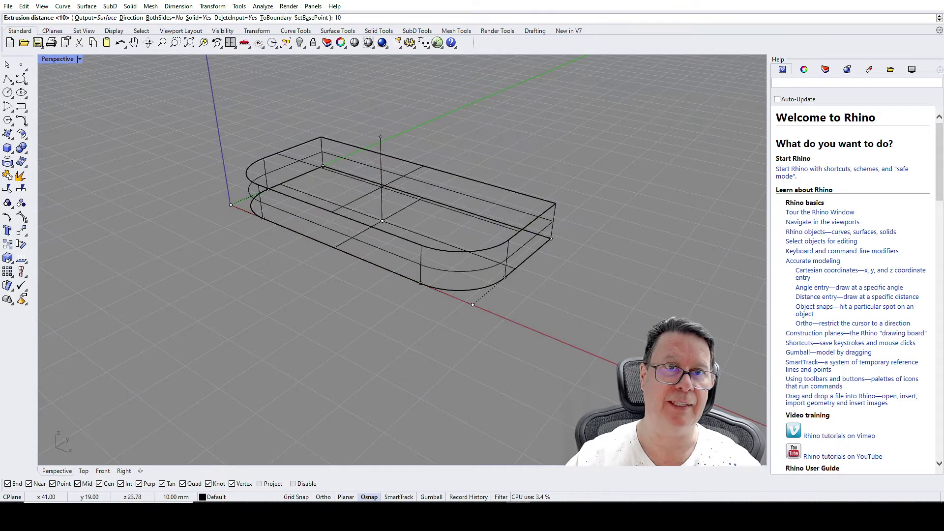
pyautogui.press('Return')
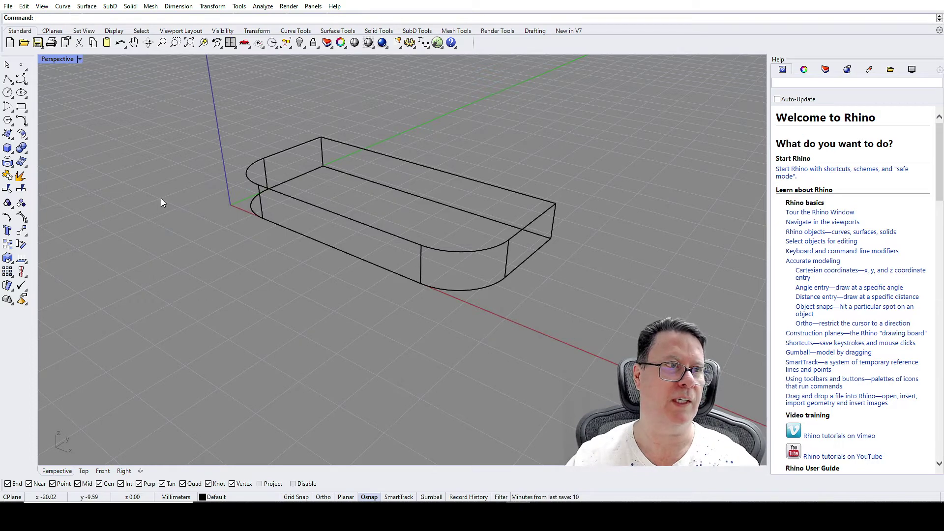
# Set the Perspective viewport to Shaded display and show the base solid's straight rear face
pyautogui.click(80, 60)
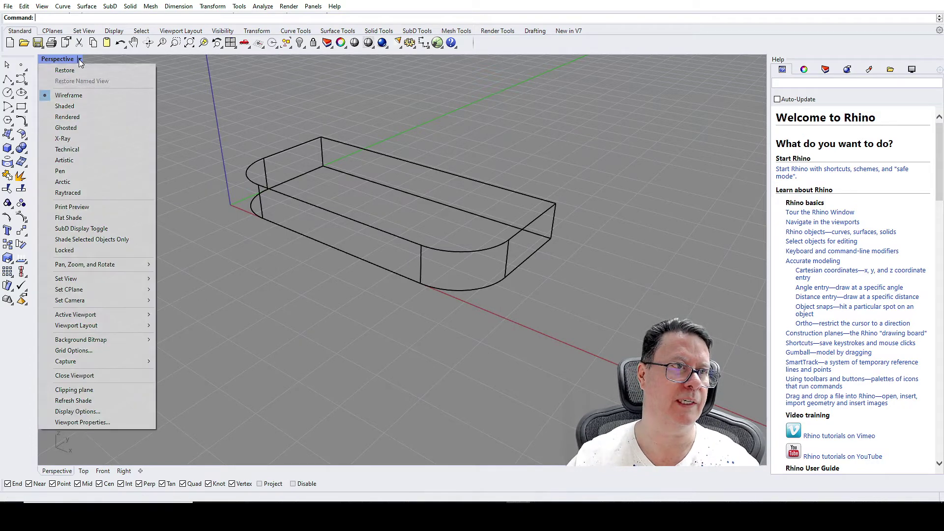
pyautogui.click(88, 107)
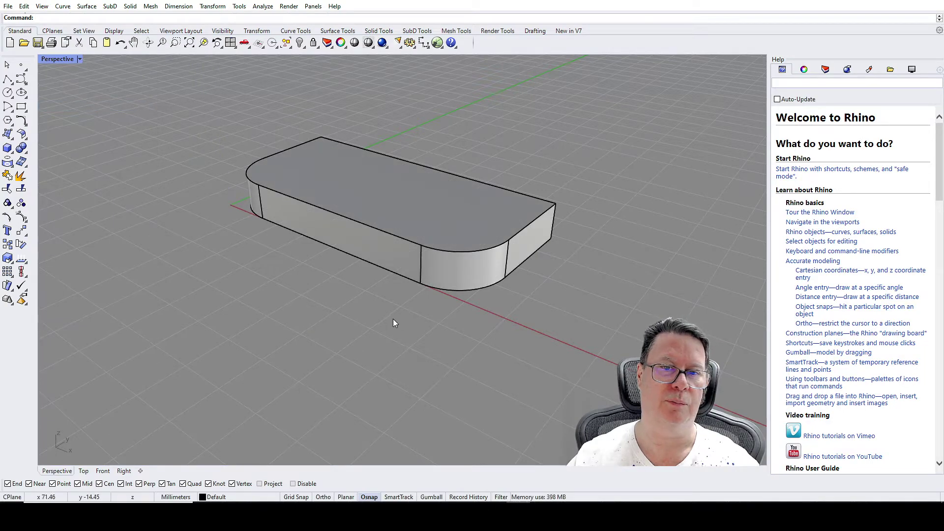
pyautogui.moveTo(394, 323); pyautogui.dragTo(750, 308, button='right')
pyautogui.moveTo(54, 305)
pyautogui.mouseDown(button='right')
pyautogui.moveTo(59, 295)
pyautogui.moveTo(61, 310)
pyautogui.mouseUp(button='right')
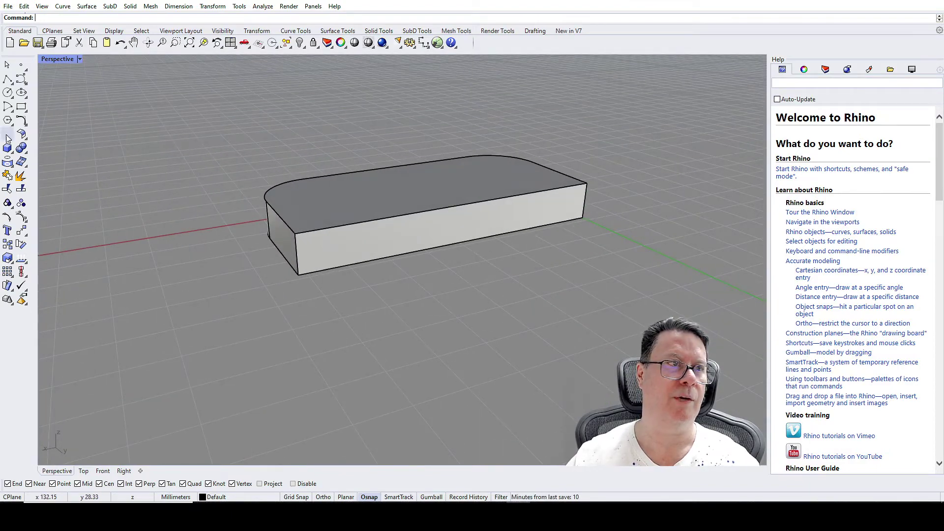
# Restore the four-viewport layout, change the Right viewport to the Back view, and maximize it around the base
pyautogui.doubleClick(55, 60)
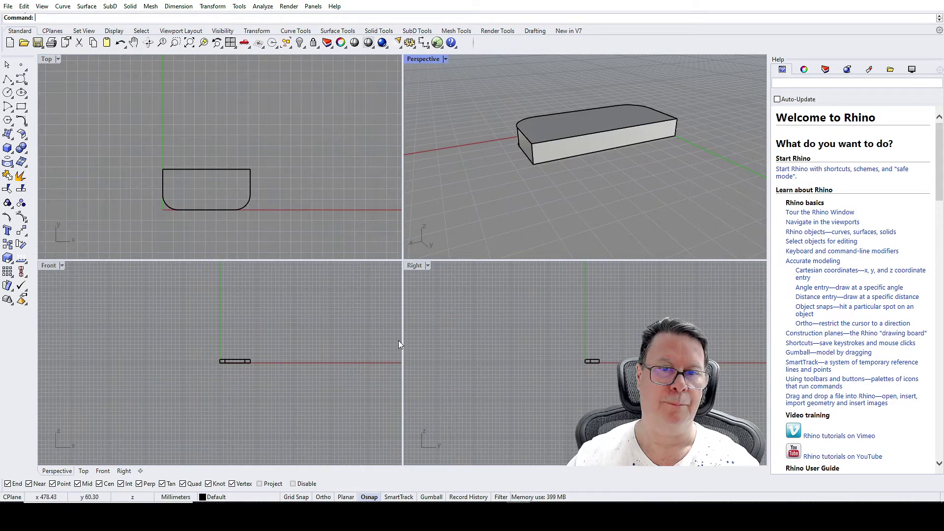
pyautogui.click(427, 266)
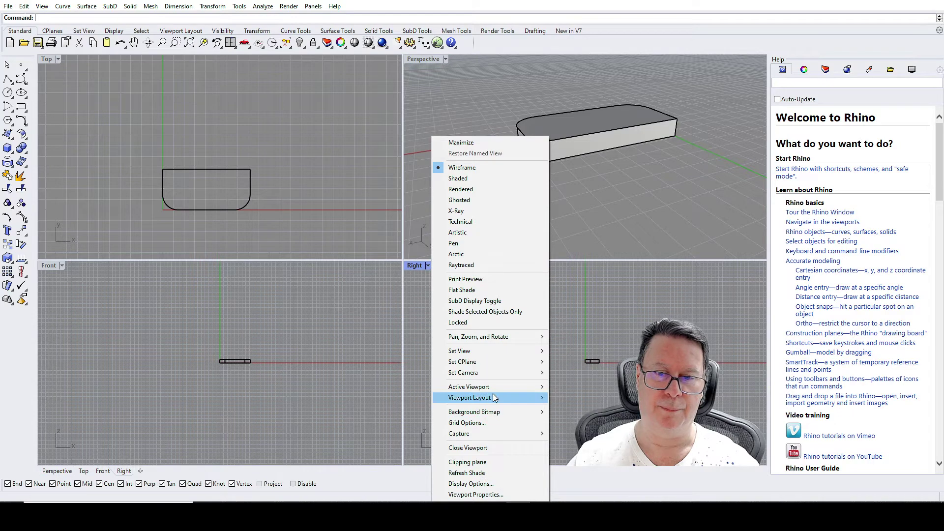
pyautogui.moveTo(494, 398)
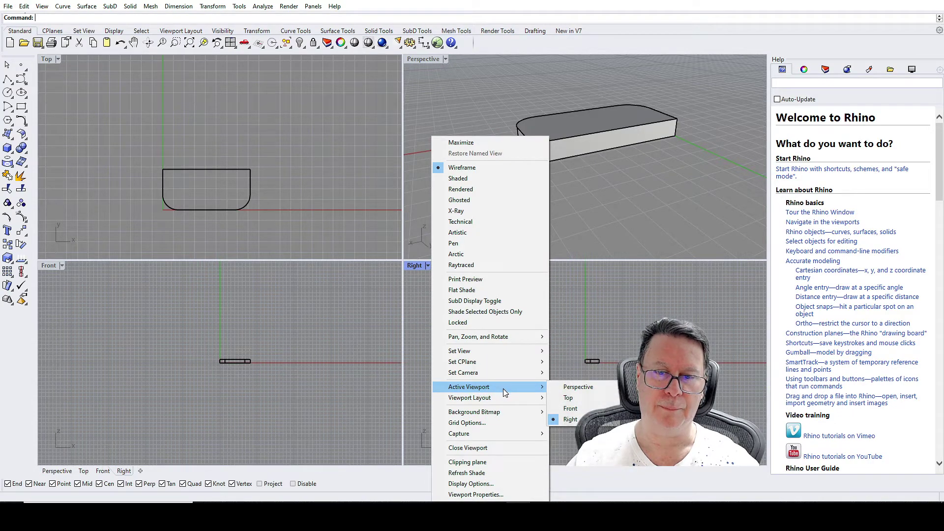
pyautogui.moveTo(508, 352)
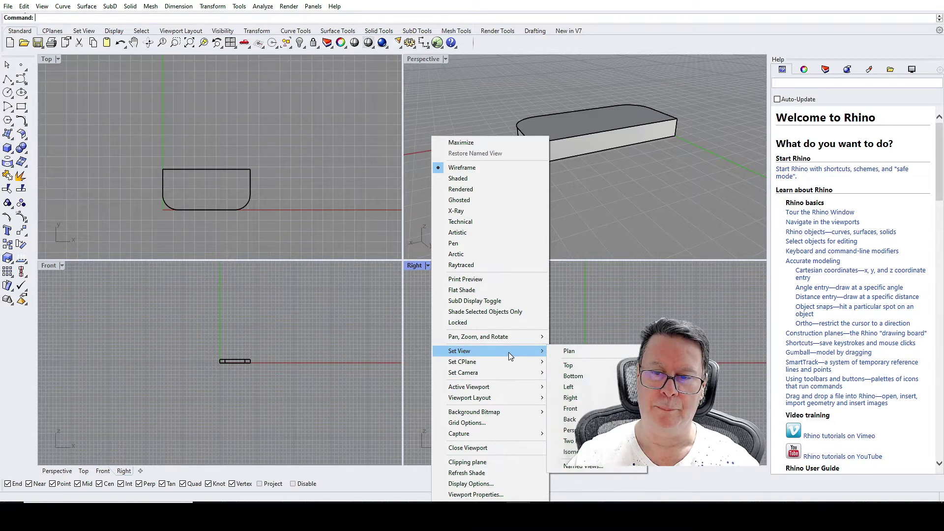
pyautogui.click(569, 419)
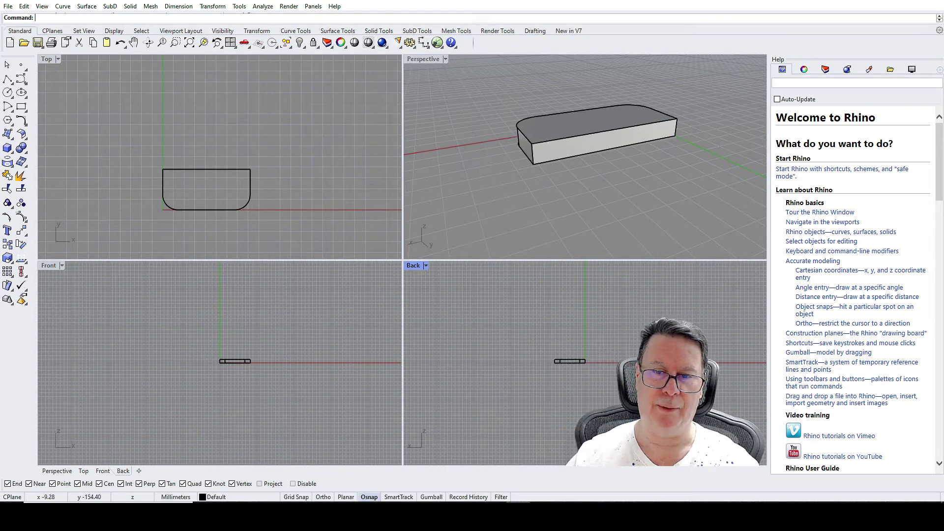
pyautogui.doubleClick(413, 266)
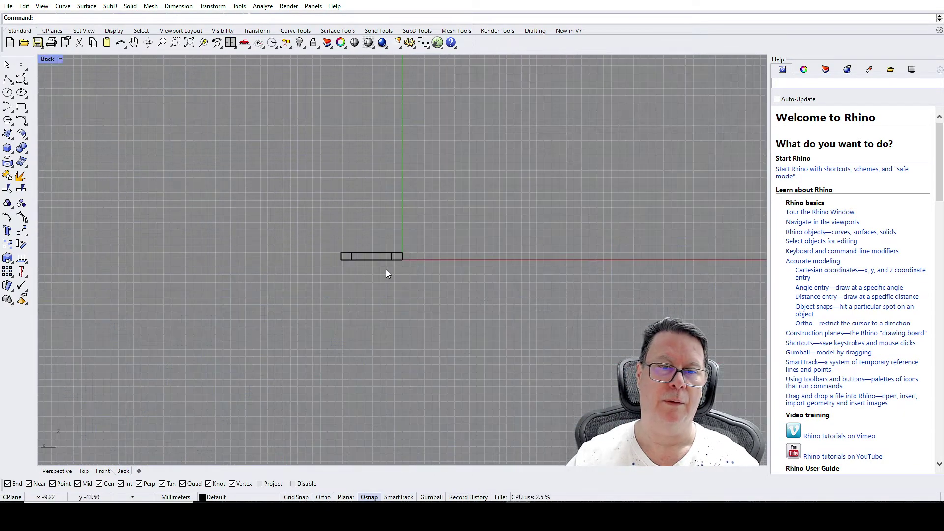
pyautogui.scroll(8, 355, 273)
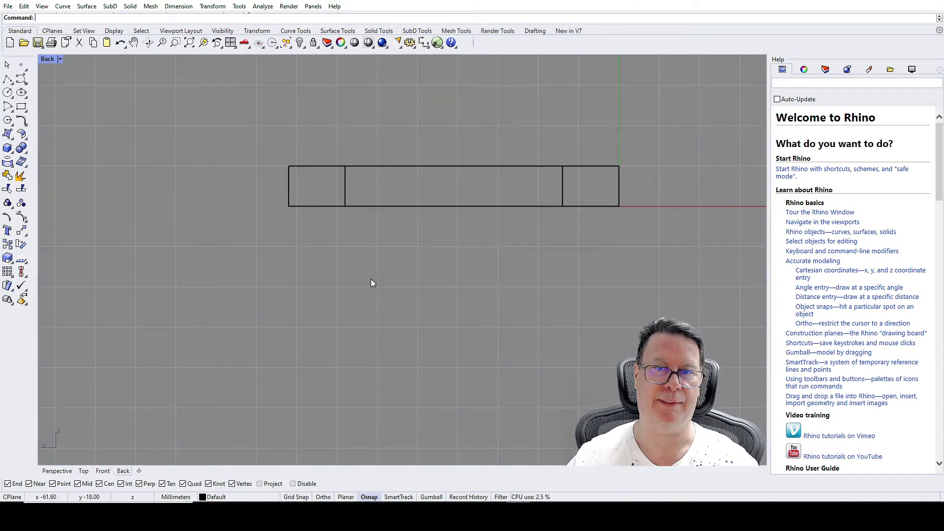
pyautogui.scroll(-4, 379, 280)
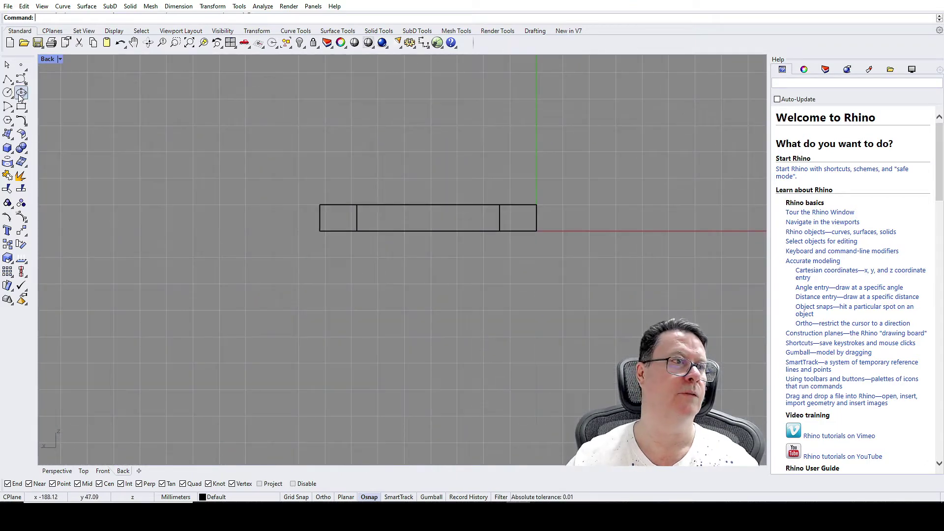
# Draw a vertical construction line 58 mm upward from the midpoint of the base's lower rear edge
pyautogui.click(7, 79)
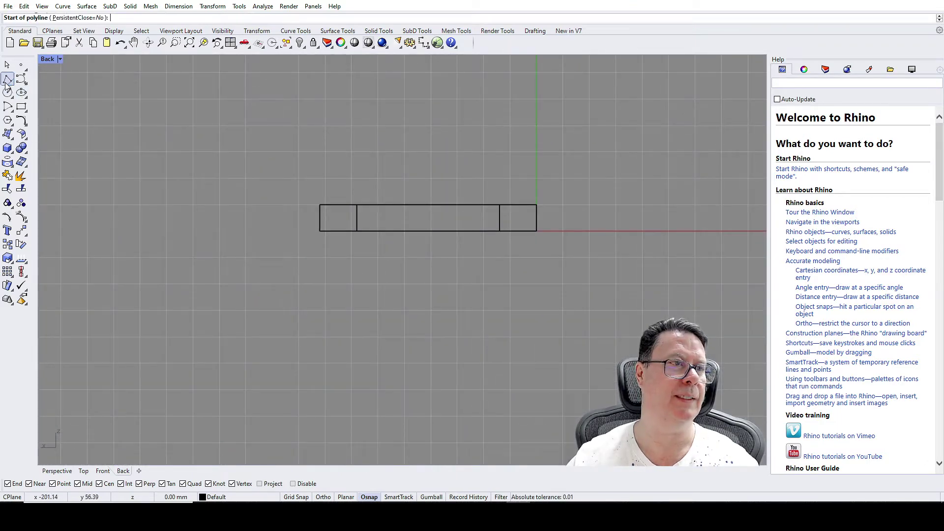
pyautogui.click(424, 232)
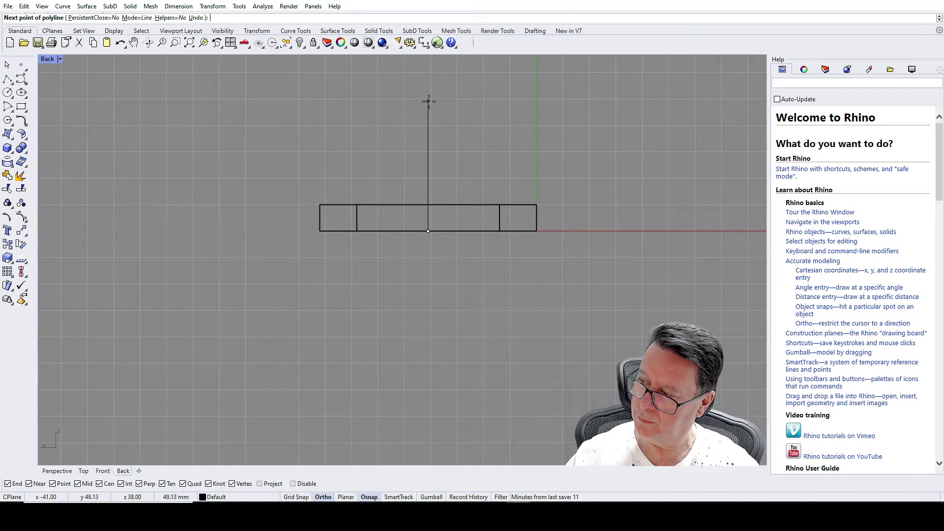
pyautogui.write('58')
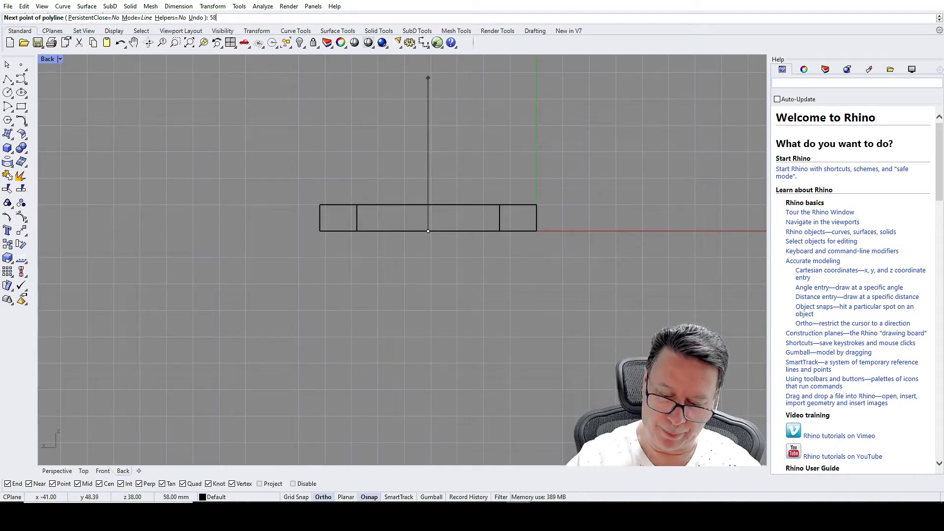
pyautogui.click(430, 104)
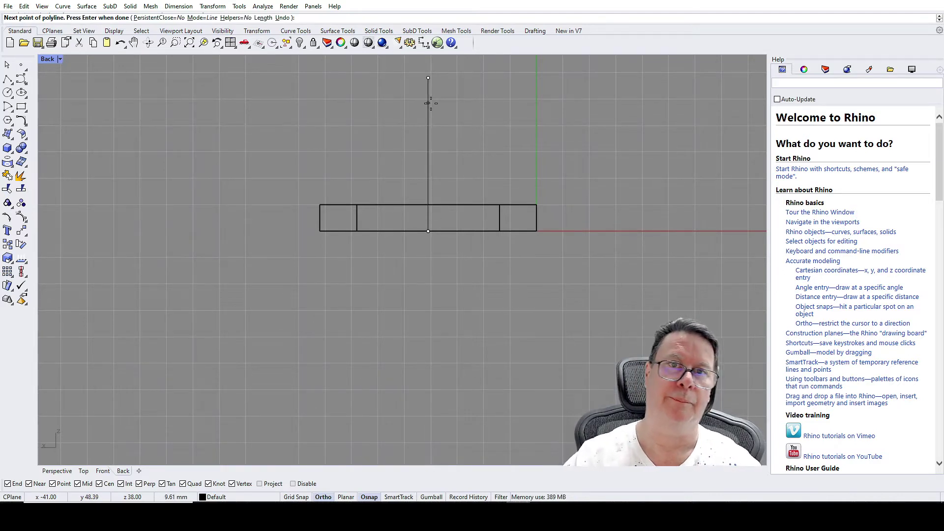
pyautogui.press('Return')
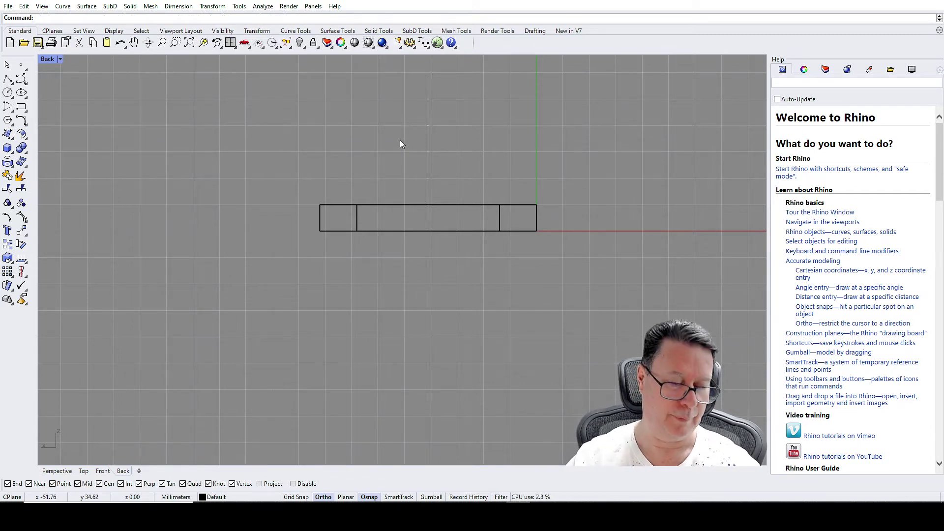
# Draw a 22 mm diameter circle centred on the upper end of the vertical construction line
pyautogui.moveTo(400, 143); pyautogui.dragTo(357, 223, button='right')
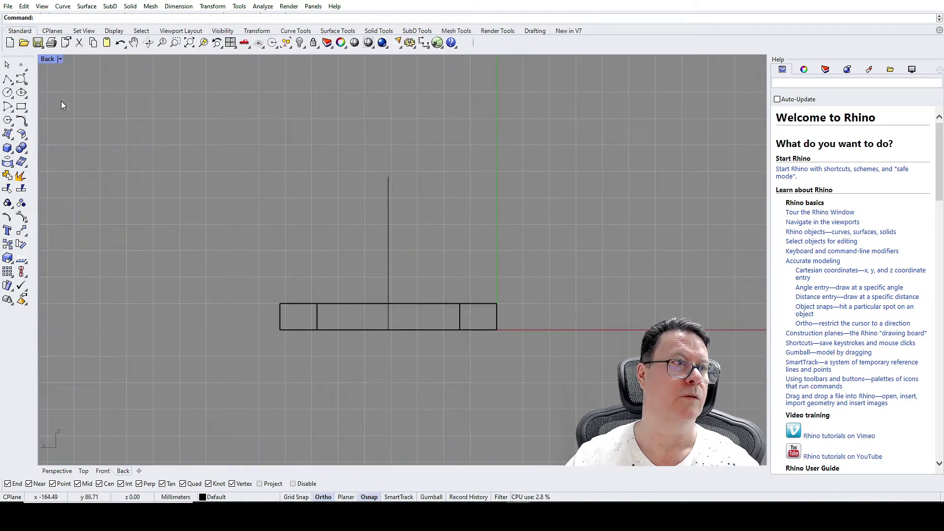
pyautogui.click(8, 92)
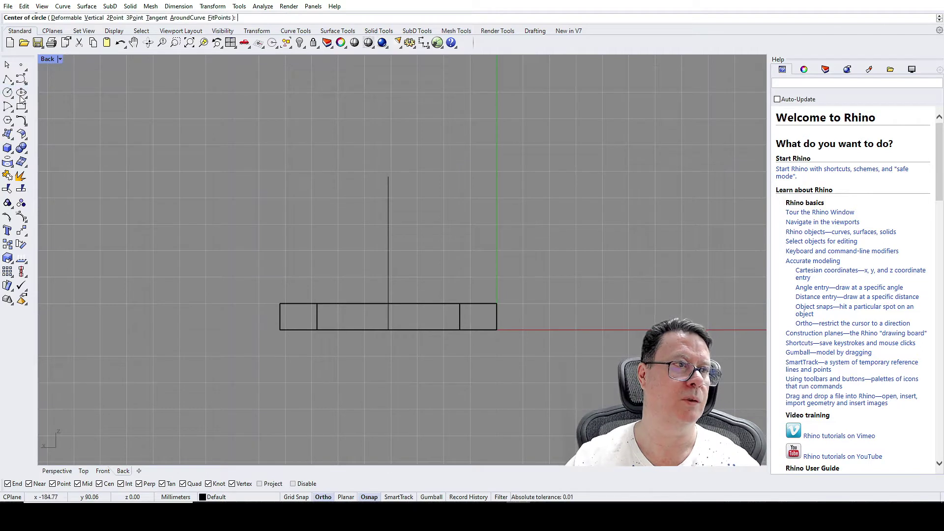
pyautogui.click(389, 176)
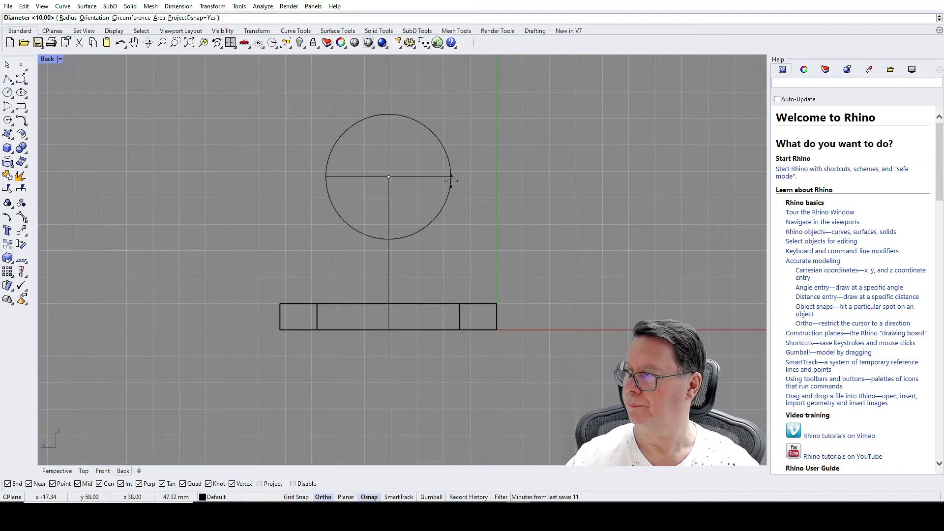
pyautogui.write('22')
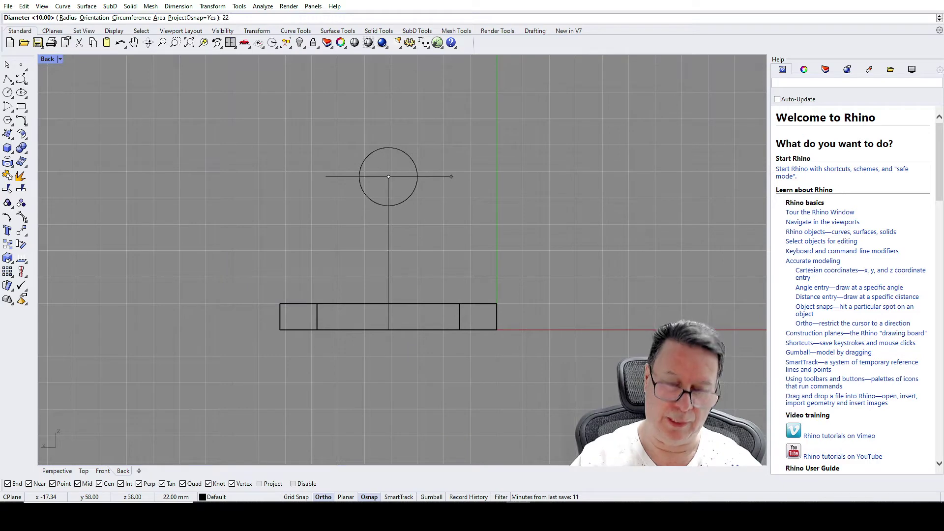
pyautogui.press('Return')
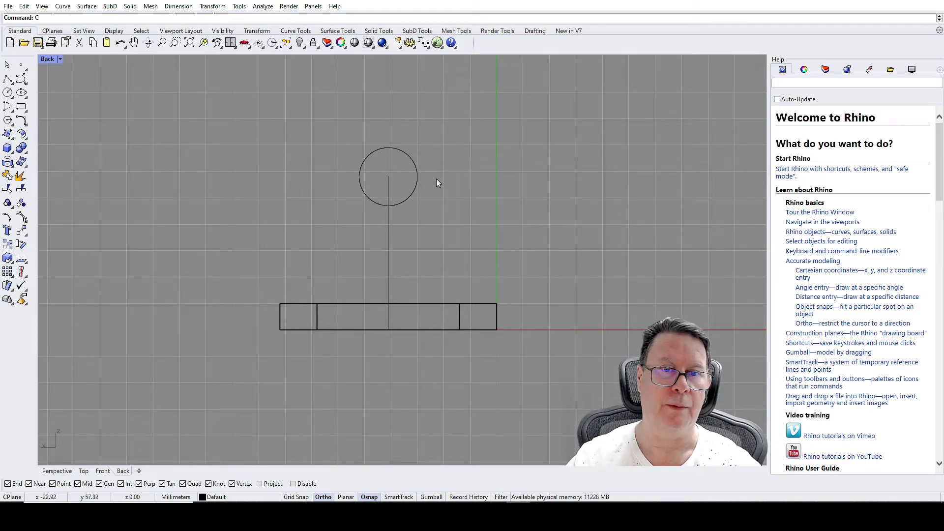
pyautogui.write('C')
pyautogui.press('Return')
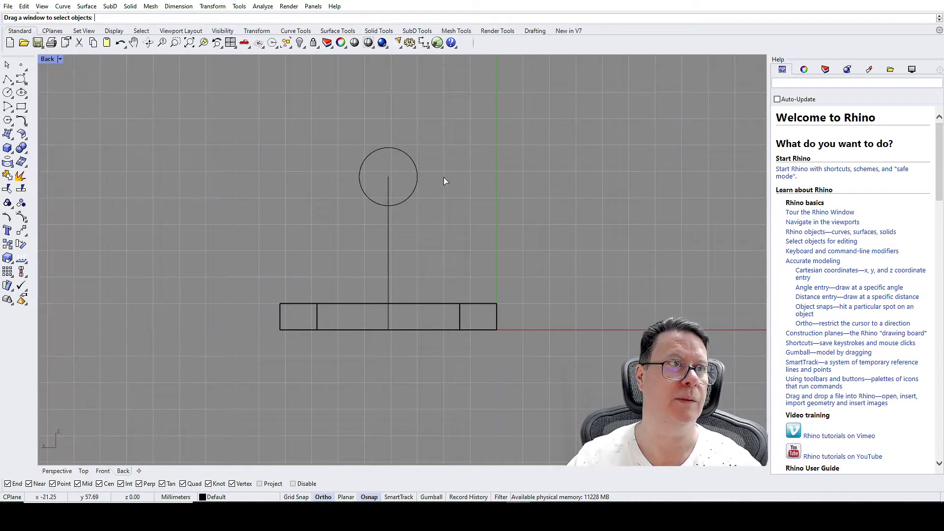
pyautogui.press('Escape')
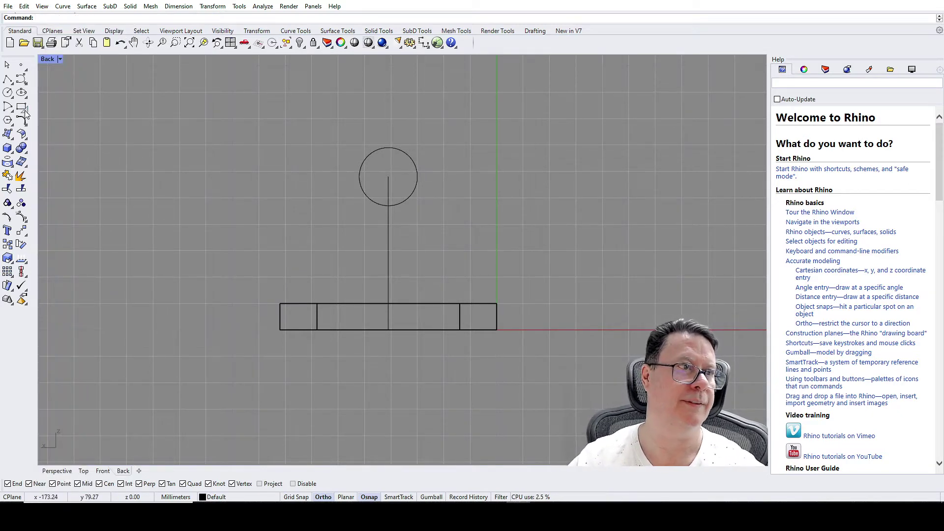
# Draw a 38 mm diameter circle concentric with the 22 mm circle
pyautogui.click(8, 93)
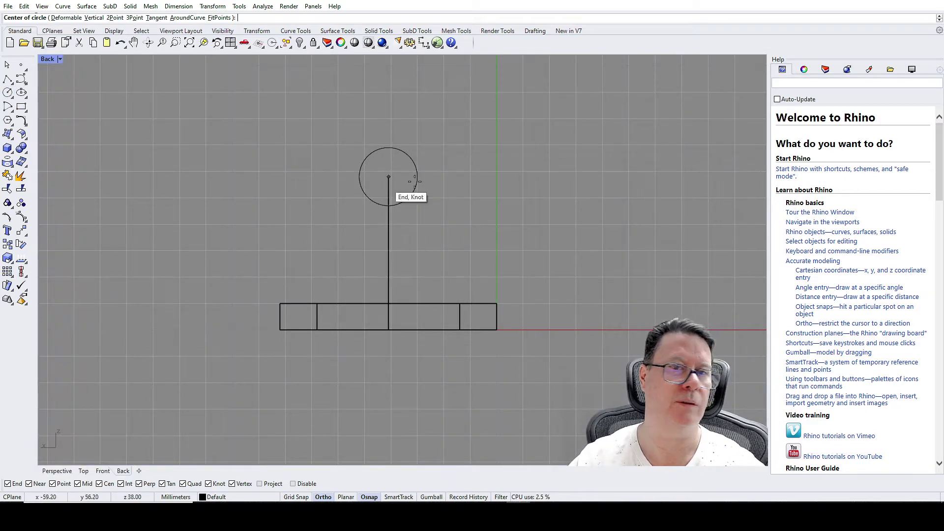
pyautogui.click(388, 176)
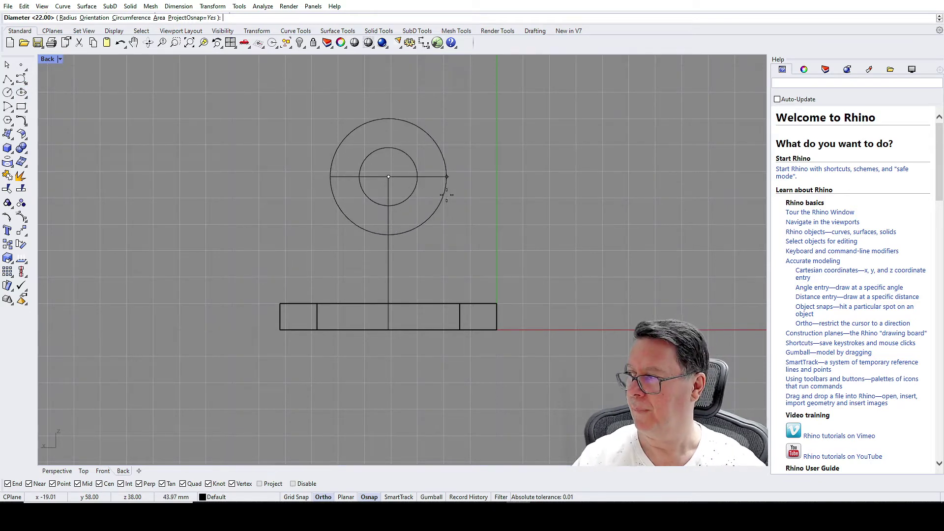
pyautogui.write('38')
pyautogui.press('Return')
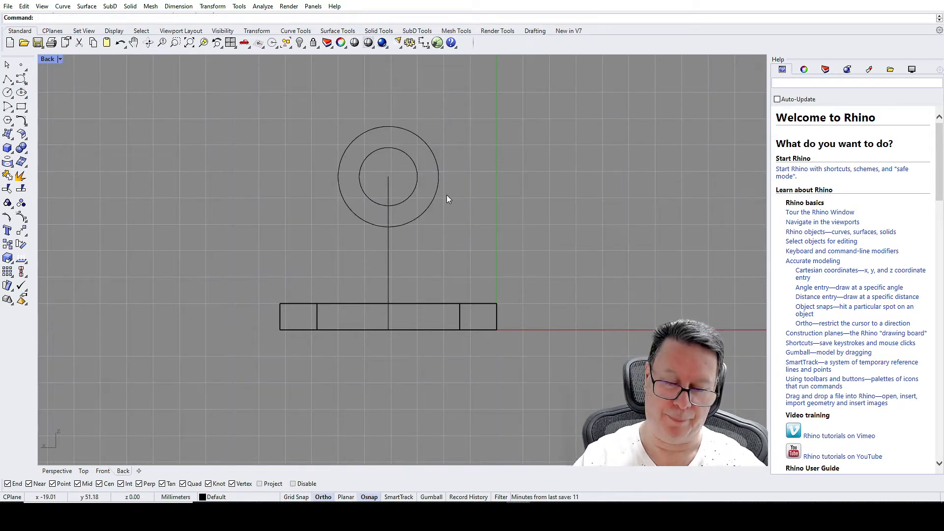
pyautogui.click(437, 178)
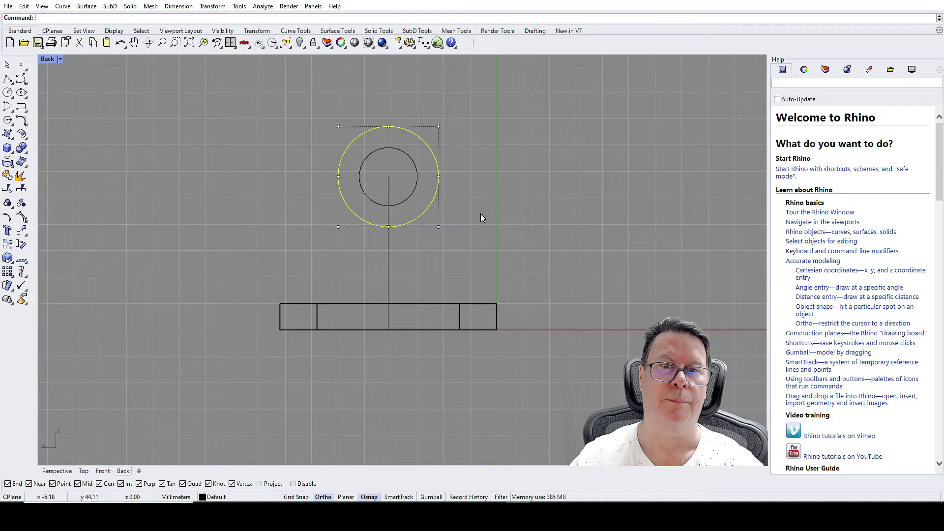
pyautogui.click(481, 214)
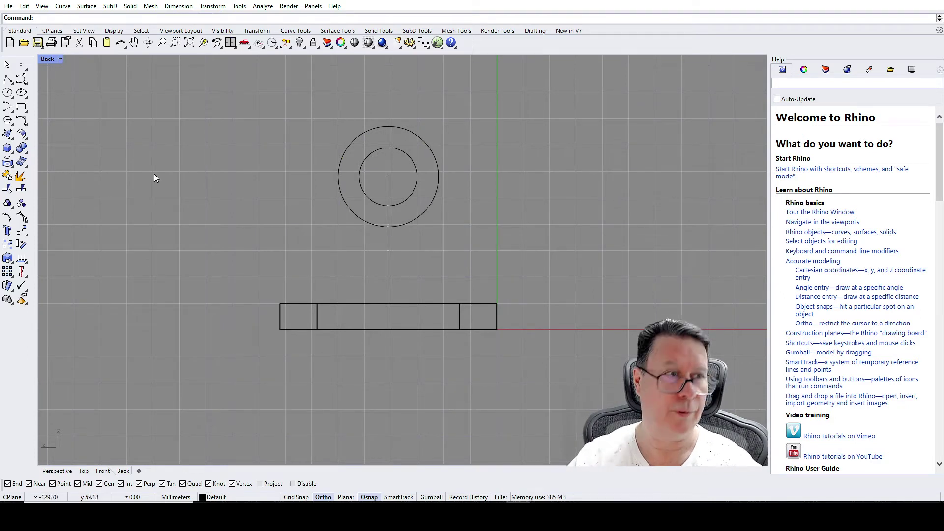
# Draw tangent lines from both upper corners of the base to the outer circle, and delete the vertical construction line
pyautogui.write('l')
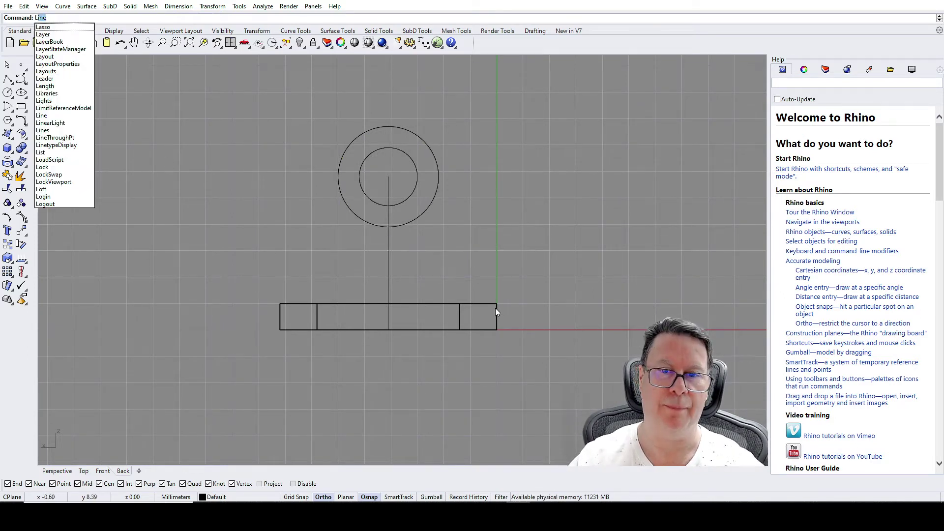
pyautogui.press('Return')
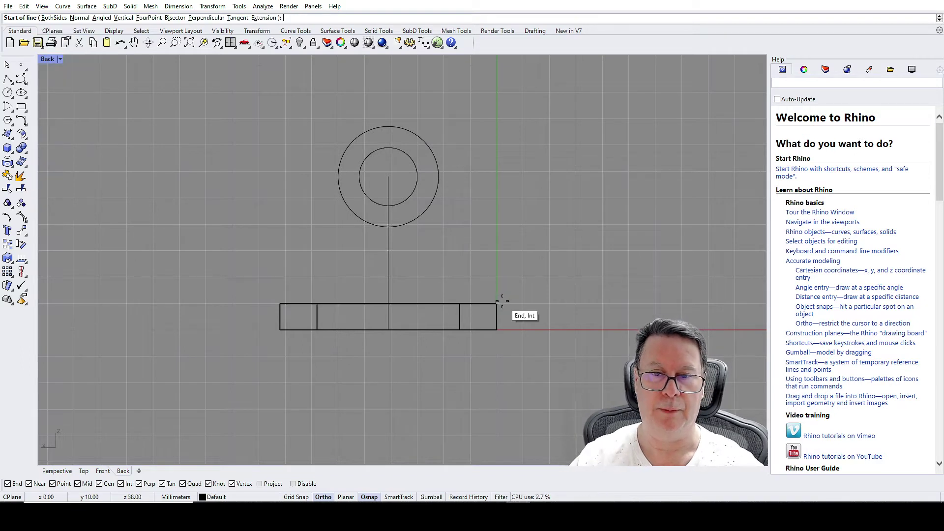
pyautogui.click(497, 303)
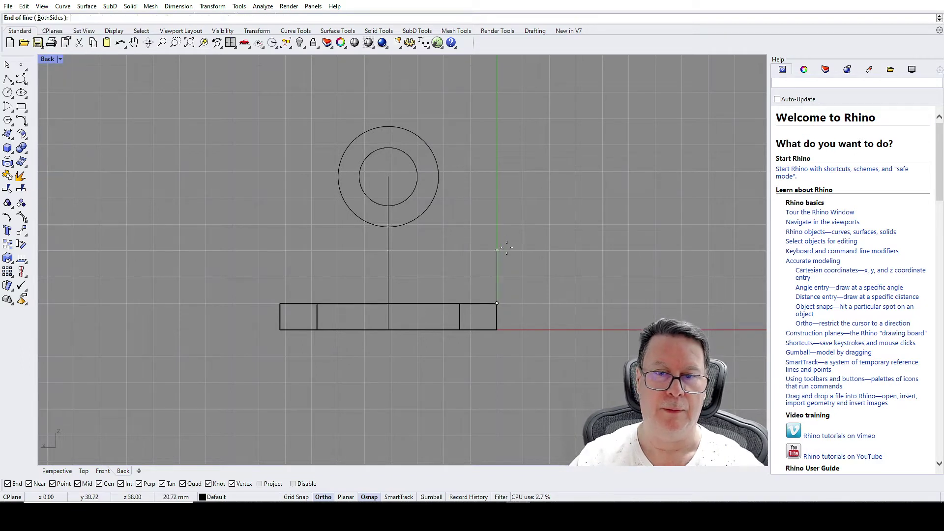
pyautogui.click(435, 156)
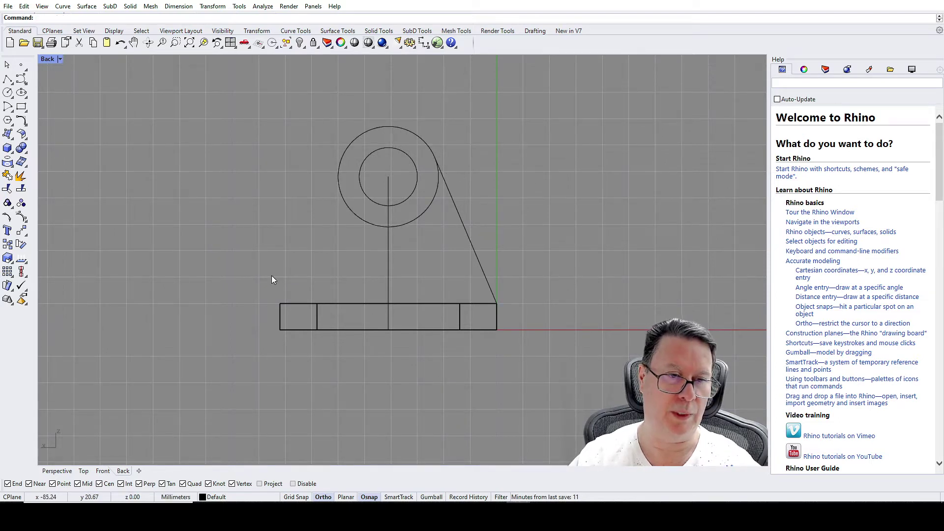
pyautogui.press('Return')
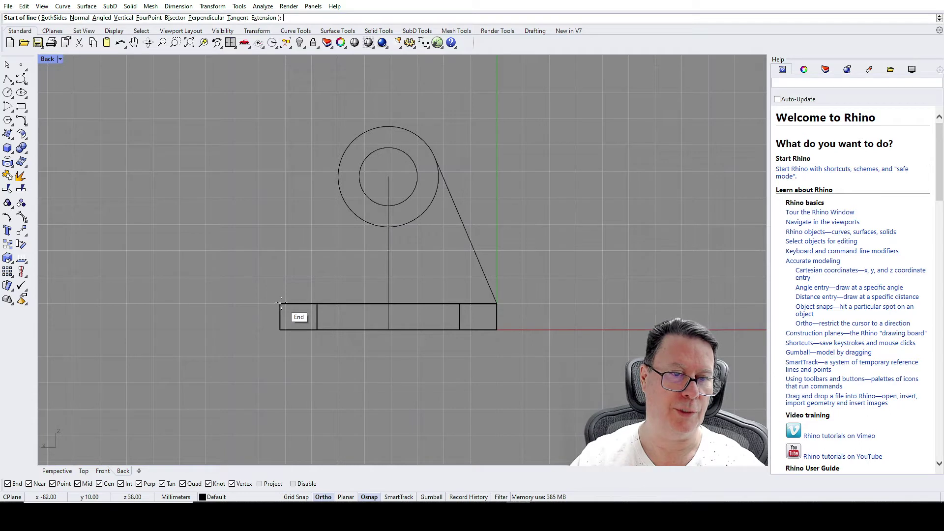
pyautogui.click(281, 304)
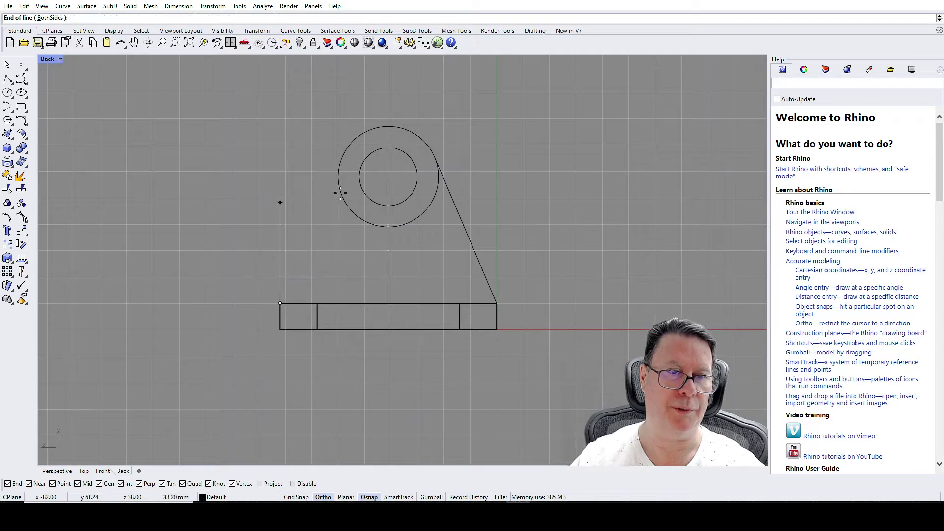
pyautogui.click(340, 156)
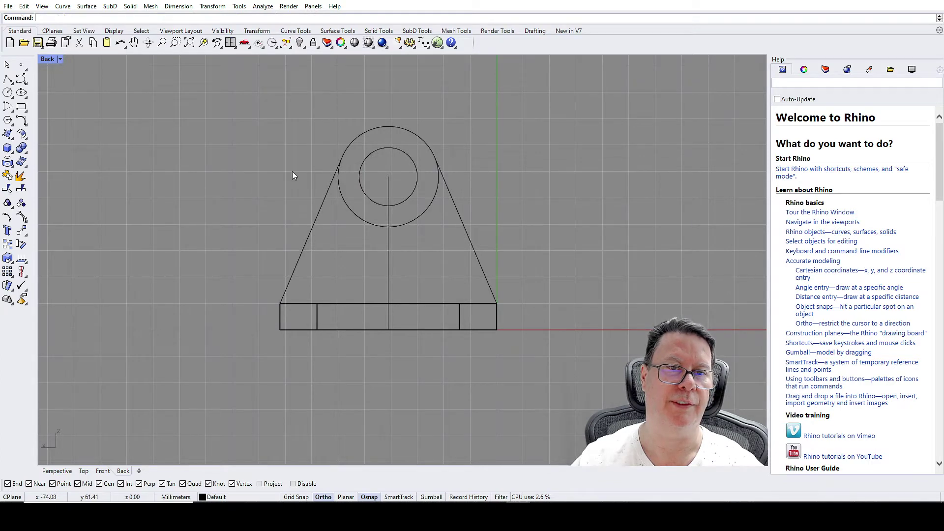
pyautogui.click(388, 264)
pyautogui.press('Delete')
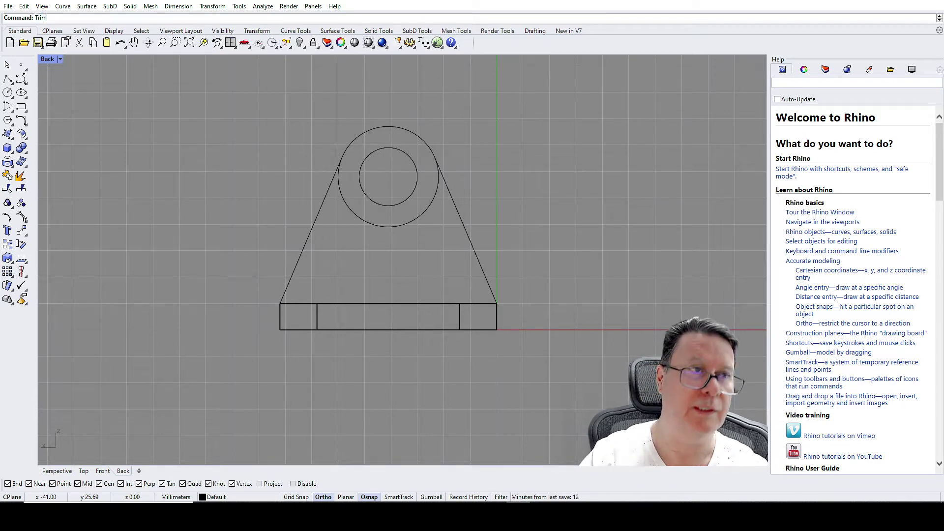
# Trim away the lower arc of the outer circle, using both tangent lines and the circle as cutting objects
pyautogui.write('Trim')
pyautogui.press('Return')
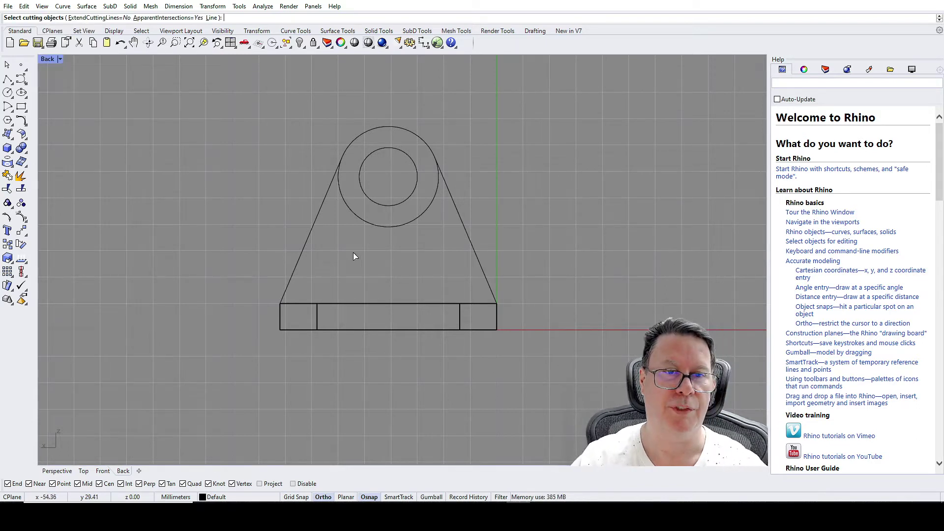
pyautogui.click(311, 229)
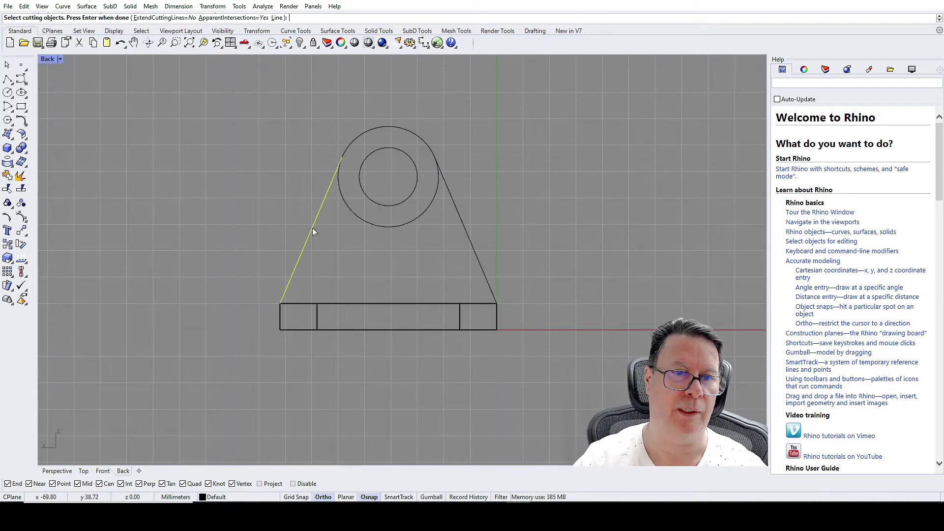
pyautogui.click(465, 225)
pyautogui.click(417, 219)
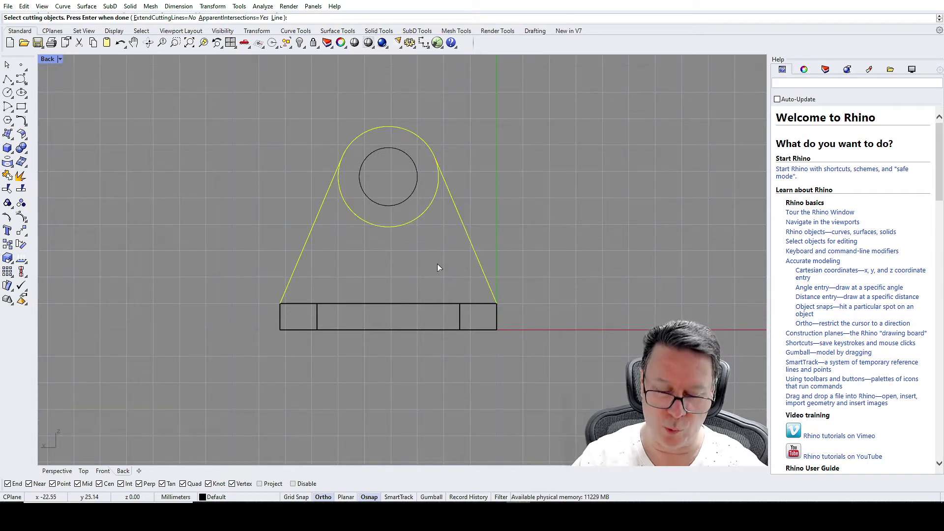
pyautogui.press('Return')
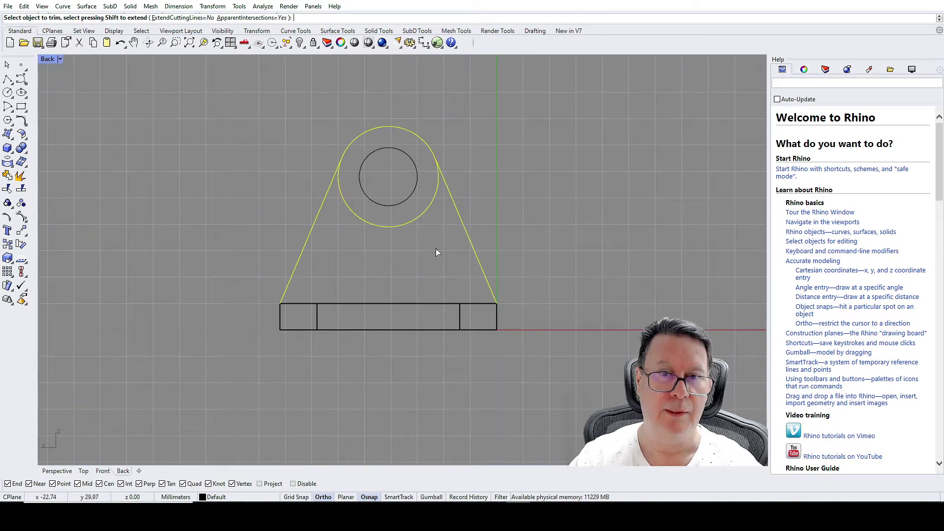
pyautogui.click(416, 219)
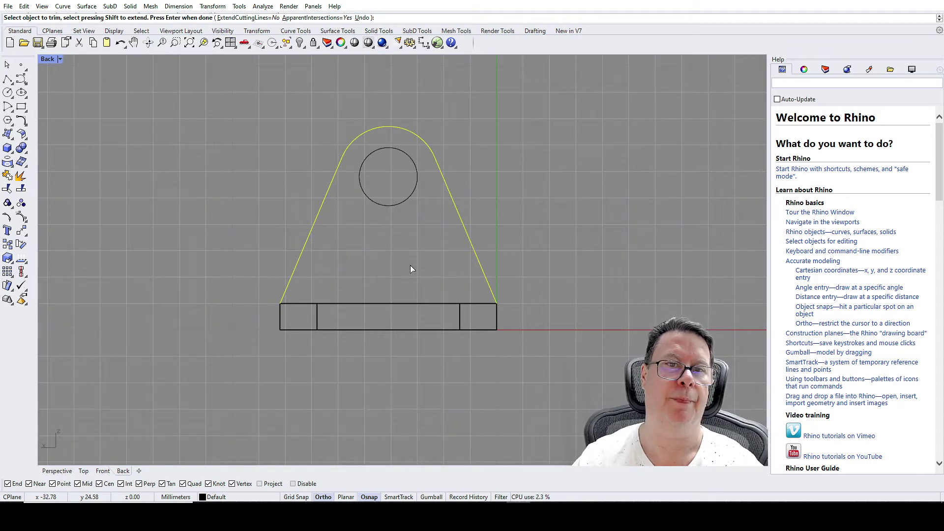
# Move the solid base plate to Layer 02
pyautogui.doubleClick(49, 63)
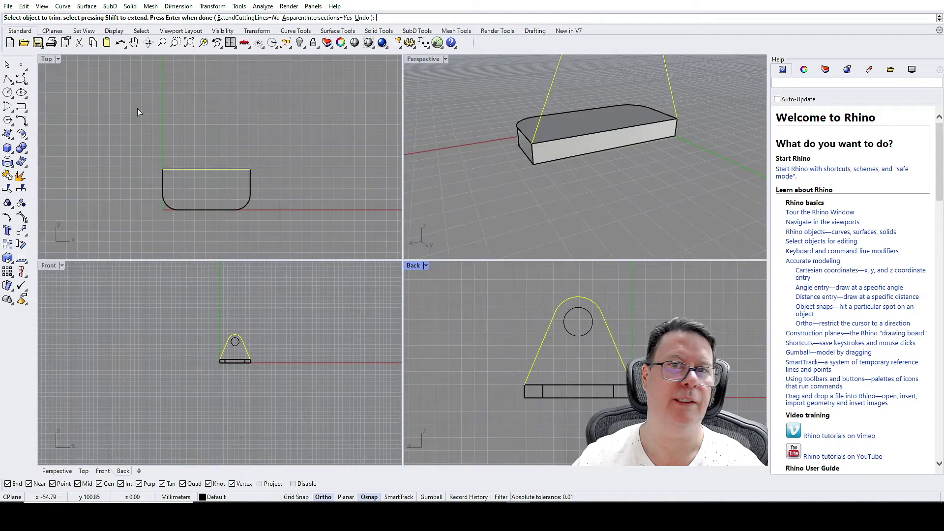
pyautogui.doubleClick(423, 60)
pyautogui.moveTo(533, 302); pyautogui.dragTo(627, 149, button='right')
pyautogui.scroll(-5, 635, 311)
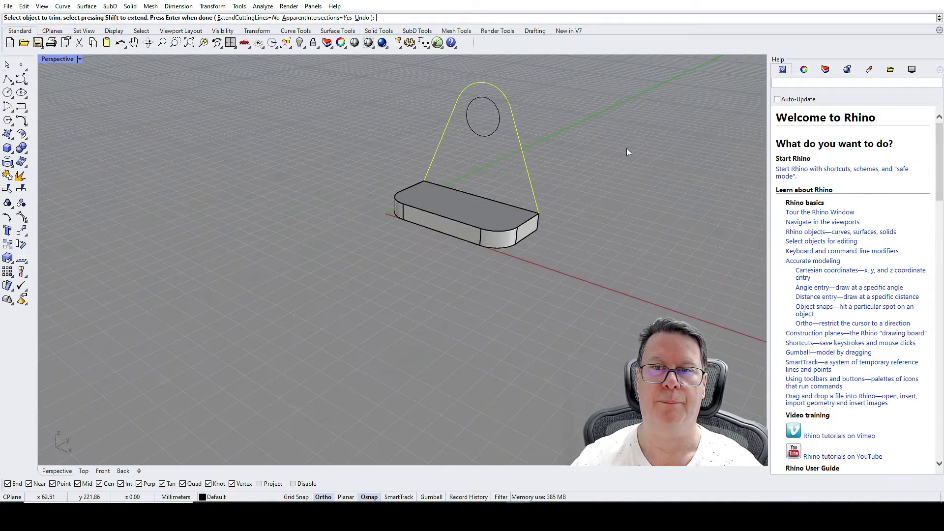
pyautogui.click(7, 66)
pyautogui.click(475, 205)
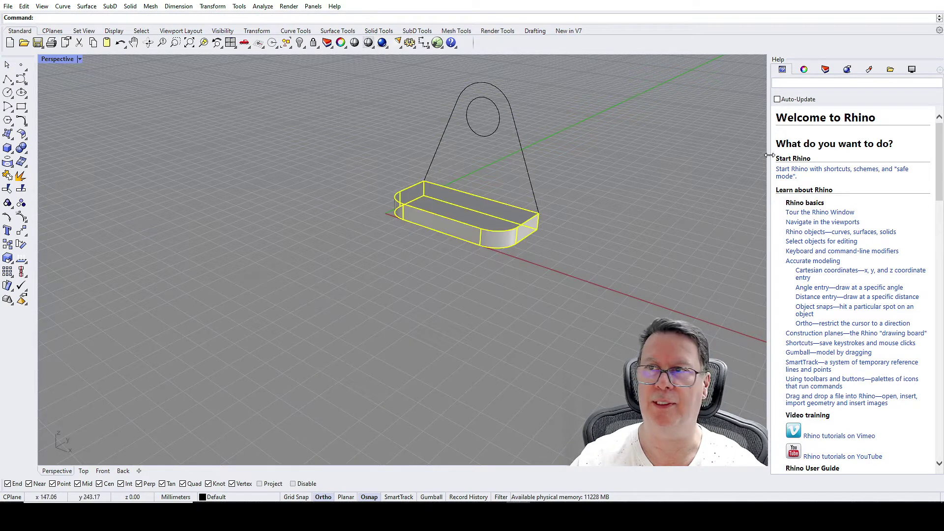
pyautogui.click(825, 70)
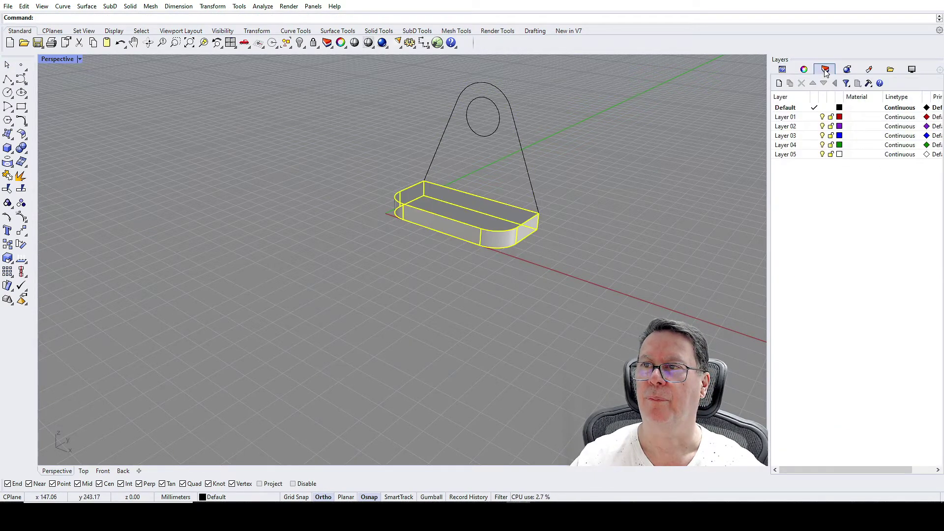
pyautogui.click(798, 129)
pyautogui.rightClick(797, 129)
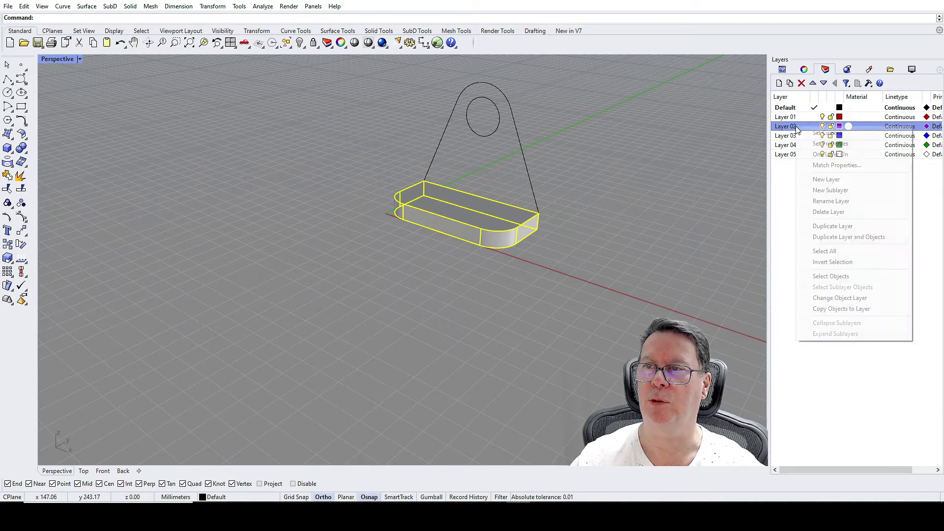
pyautogui.click(869, 298)
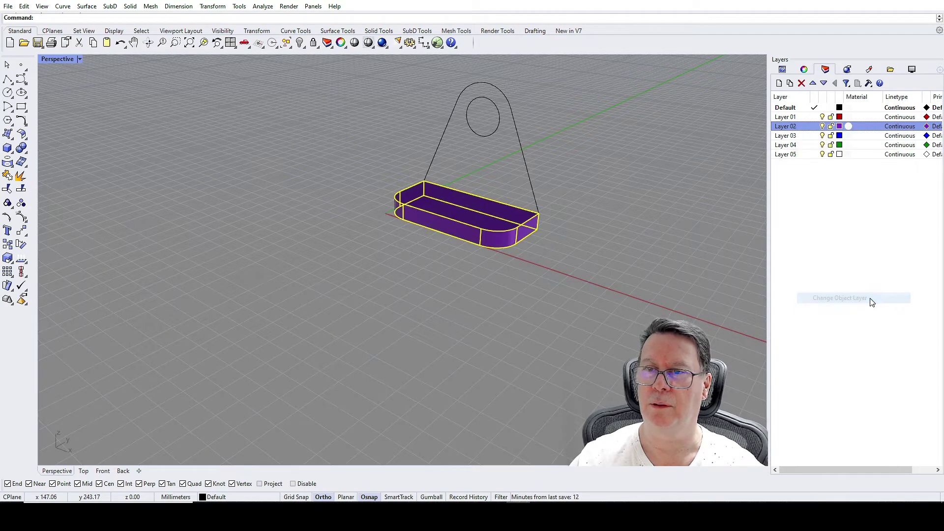
pyautogui.click(590, 261)
# Hide Layer 02 so only the upright's profile curves are displayed
pyautogui.scroll(2, 477, 222)
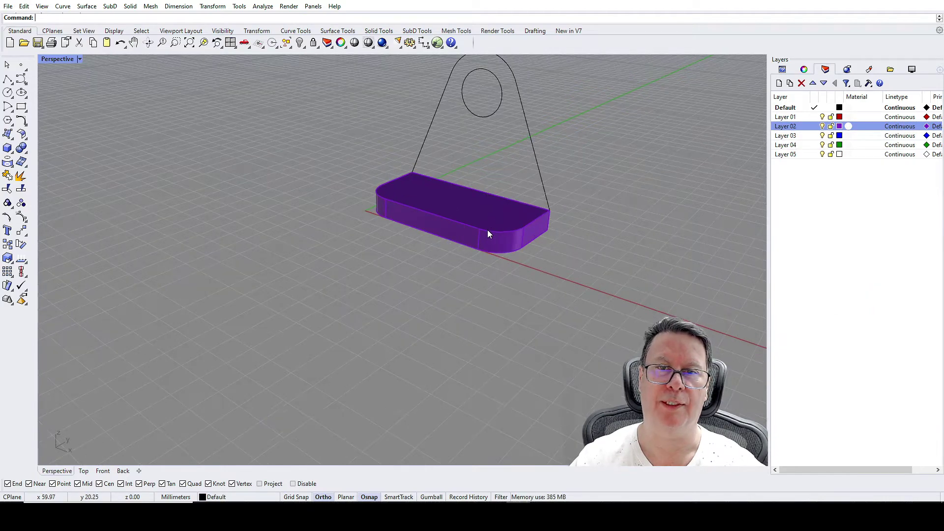
pyautogui.keyDown('shift'); pyautogui.moveTo(478, 177); pyautogui.dragTo(436, 276, button='right'); pyautogui.keyUp('shift')
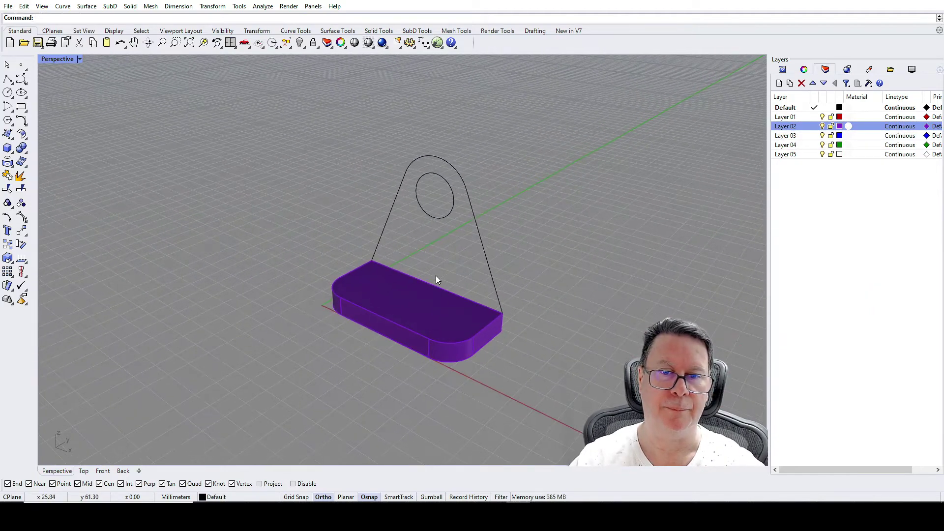
pyautogui.scroll(2, 439, 273)
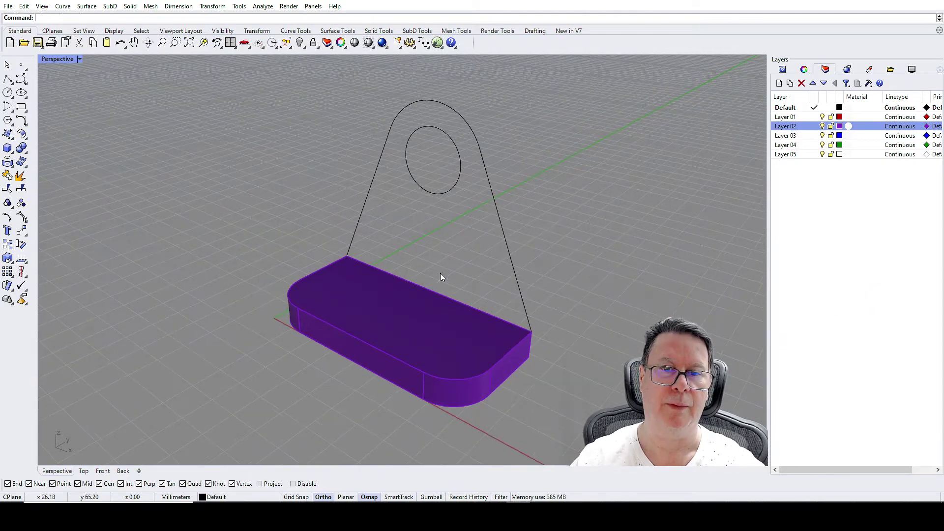
pyautogui.click(822, 126)
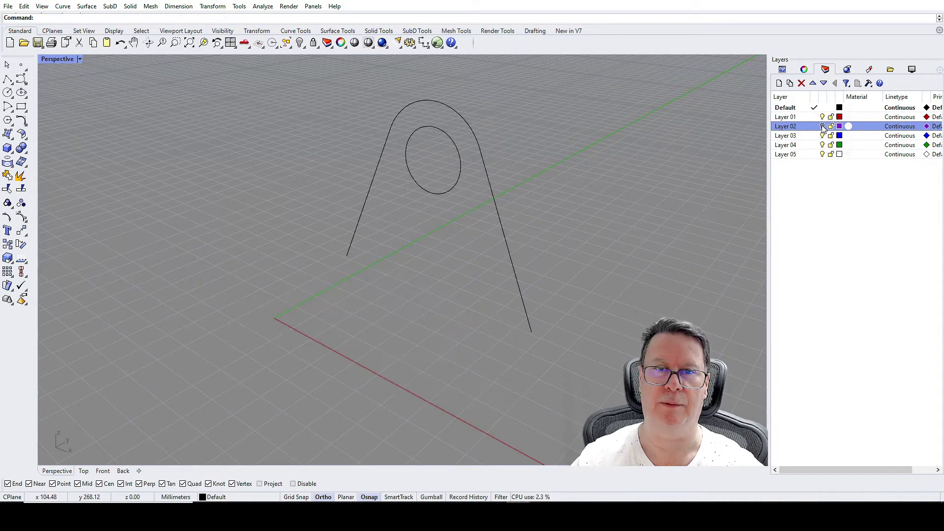
# Draw a straight line between the lower ends of the two tangent lines to close the upright's outline
pyautogui.click(8, 79)
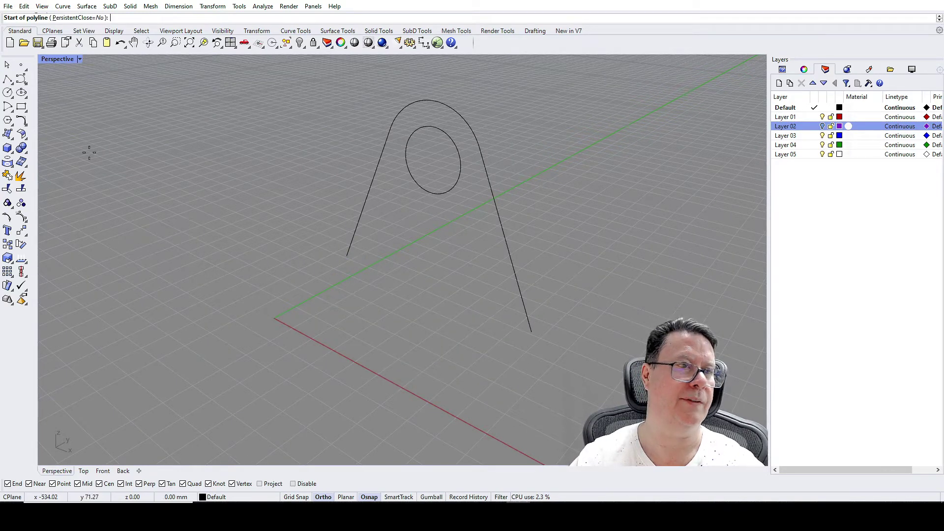
pyautogui.click(348, 257)
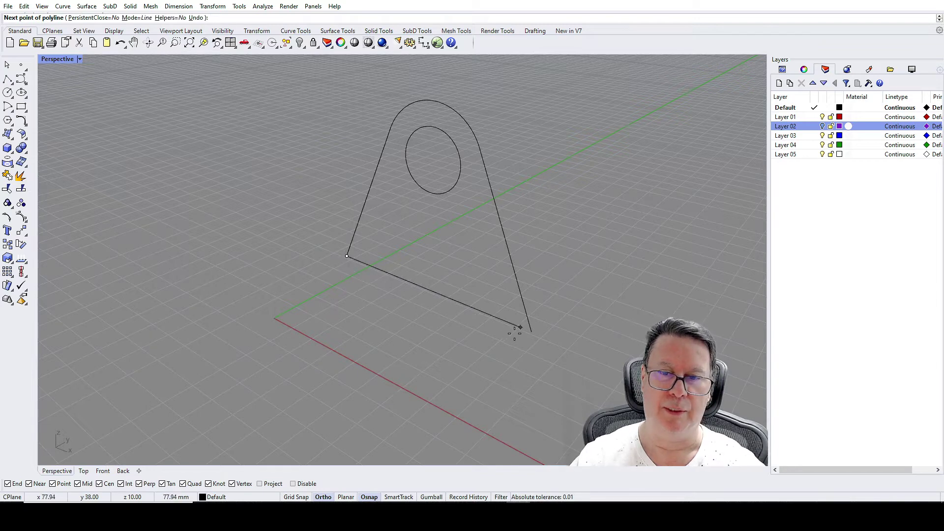
pyautogui.click(531, 332)
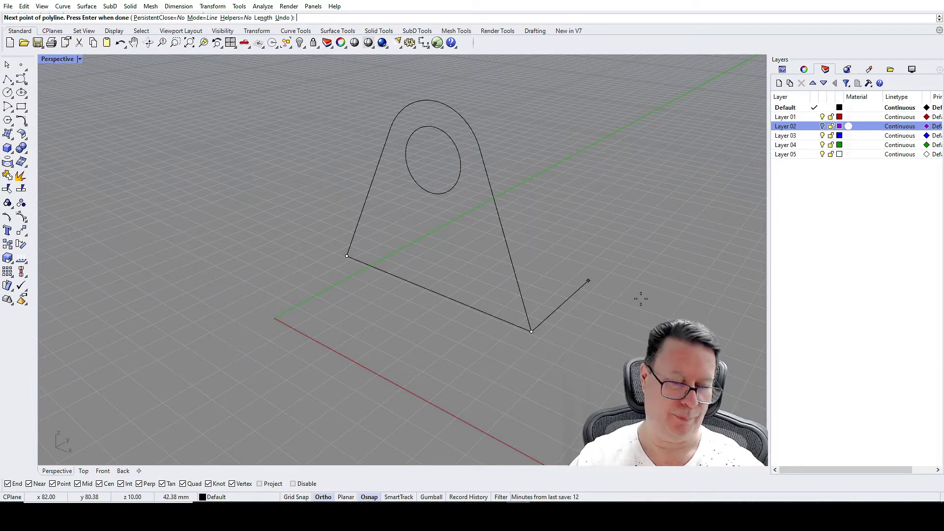
pyautogui.press('Return')
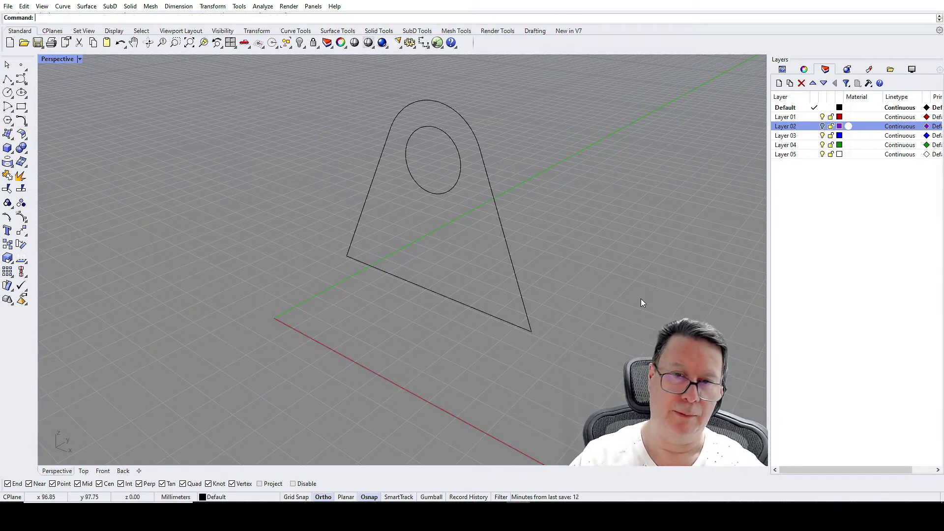
# Join the two tangent lines, the upper arc and the bottom line into one closed outline
pyautogui.click(376, 174)
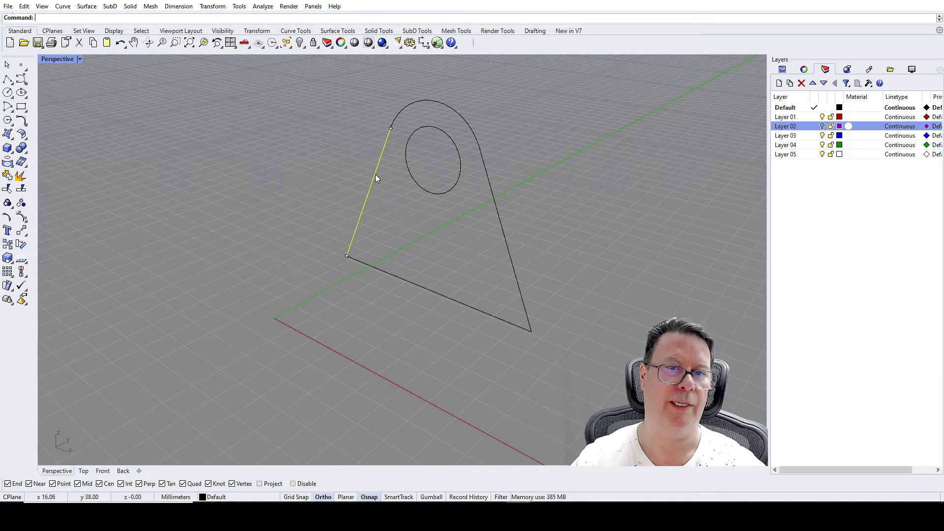
pyautogui.keyDown('shift'); pyautogui.click(409, 105); pyautogui.keyUp('shift')
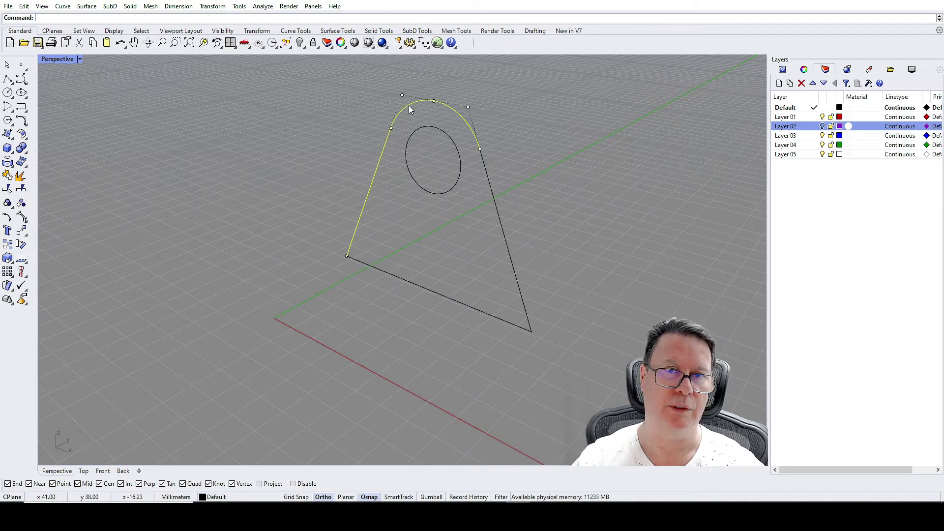
pyautogui.keyDown('shift'); pyautogui.click(435, 128); pyautogui.keyUp('shift')
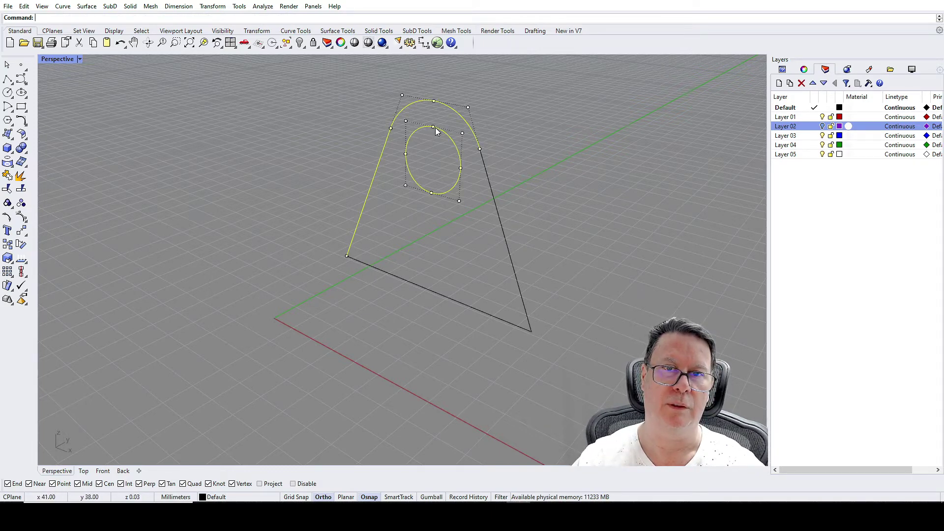
pyautogui.keyDown('shift'); pyautogui.click(483, 162); pyautogui.keyUp('shift')
pyautogui.keyDown('shift'); pyautogui.click(441, 295); pyautogui.keyUp('shift')
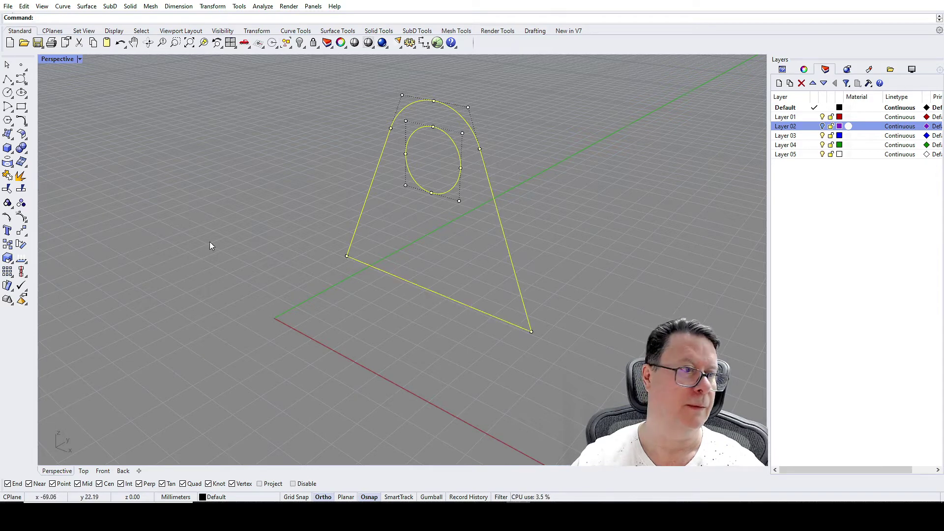
pyautogui.click(7, 176)
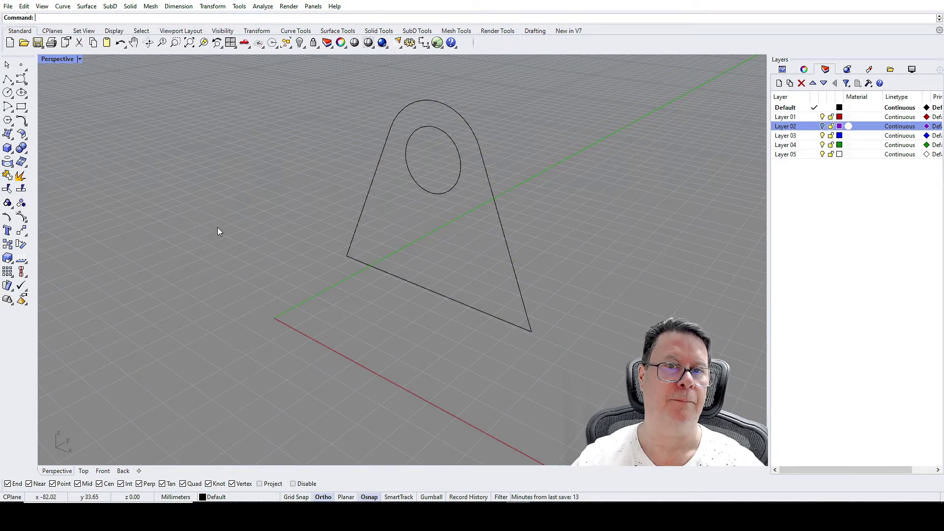
pyautogui.click(388, 139)
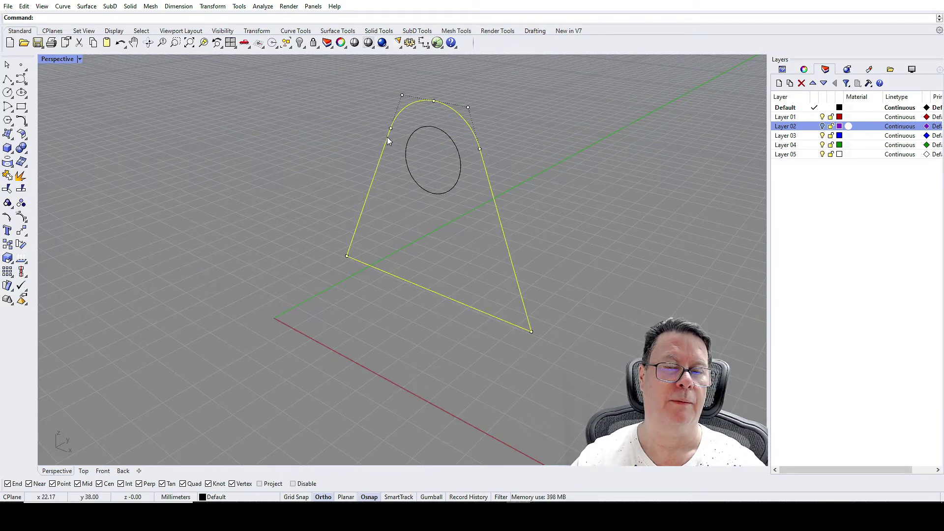
pyautogui.keyDown('shift'); pyautogui.click(419, 129); pyautogui.keyUp('shift')
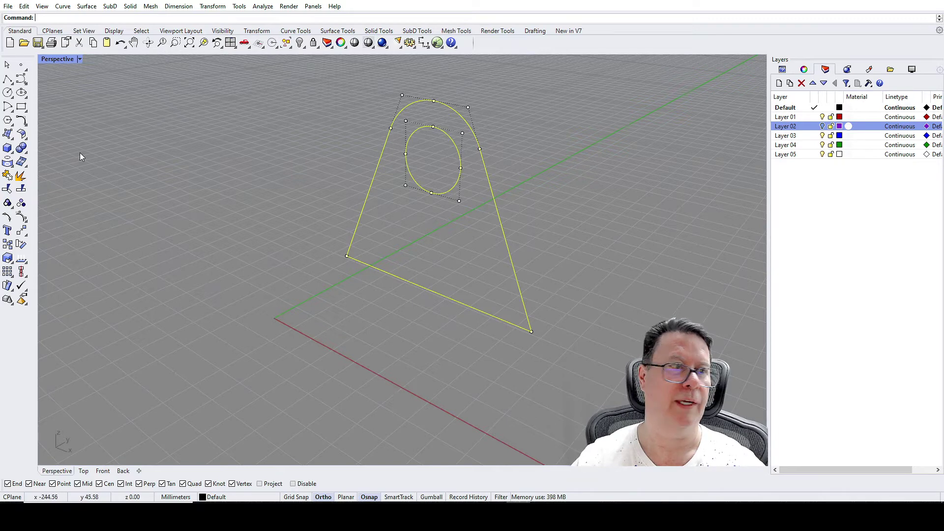
pyautogui.click(8, 176)
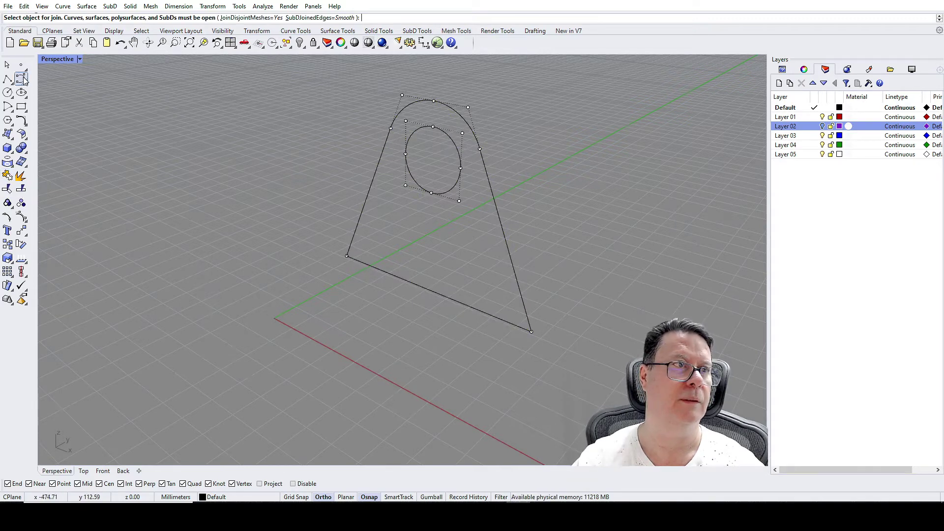
pyautogui.press('Escape')
pyautogui.click(378, 173)
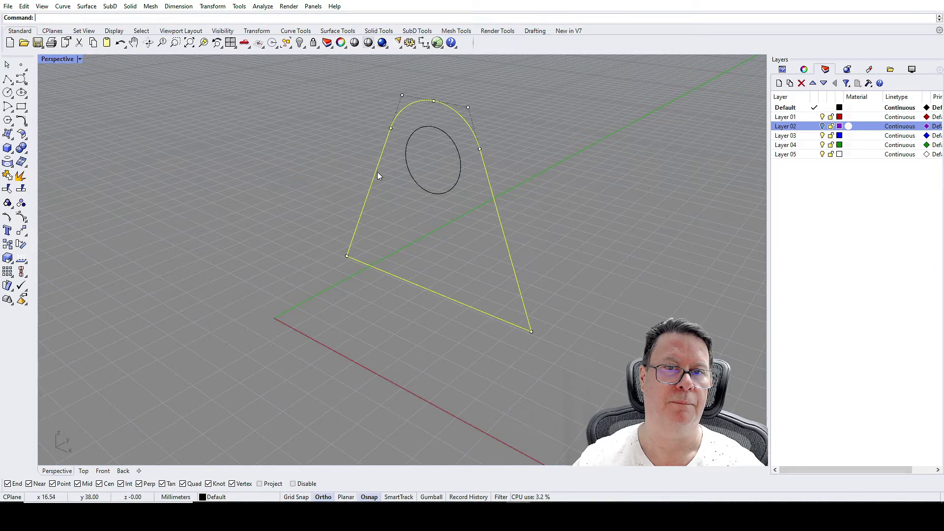
pyautogui.keyDown('shift'); pyautogui.click(413, 177); pyautogui.keyUp('shift')
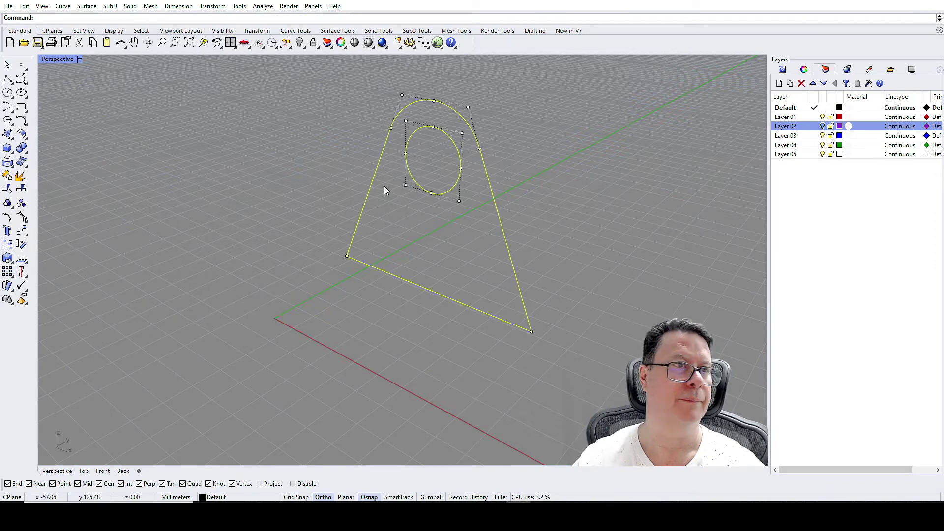
pyautogui.click(21, 216)
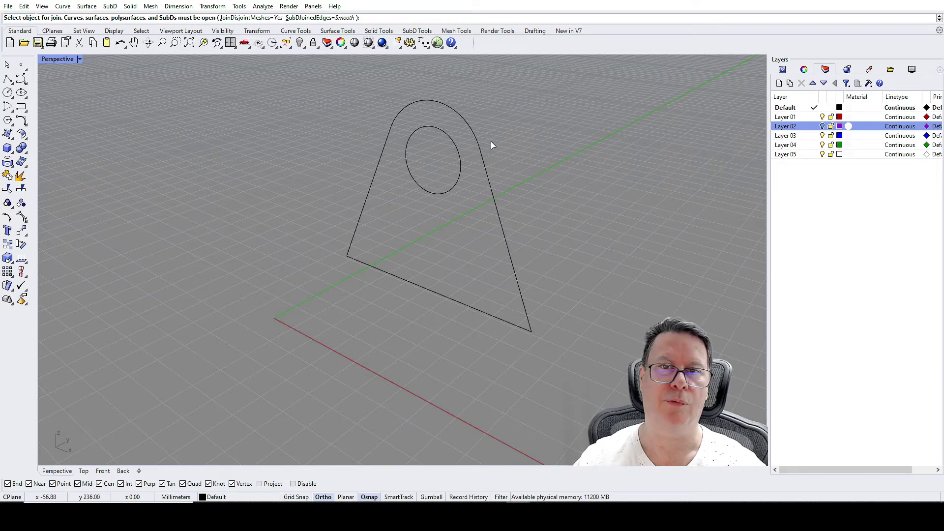
pyautogui.rightClick(244, 143)
# Extrude the upright's closed outline and its hole circle together 10 mm as a solid with the Solid option enabled
pyautogui.click(7, 135)
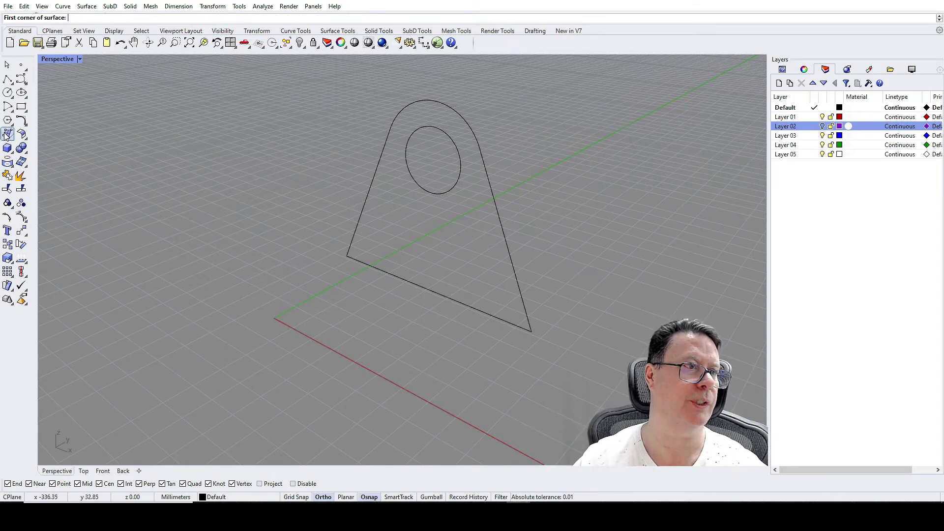
pyautogui.click(8, 137)
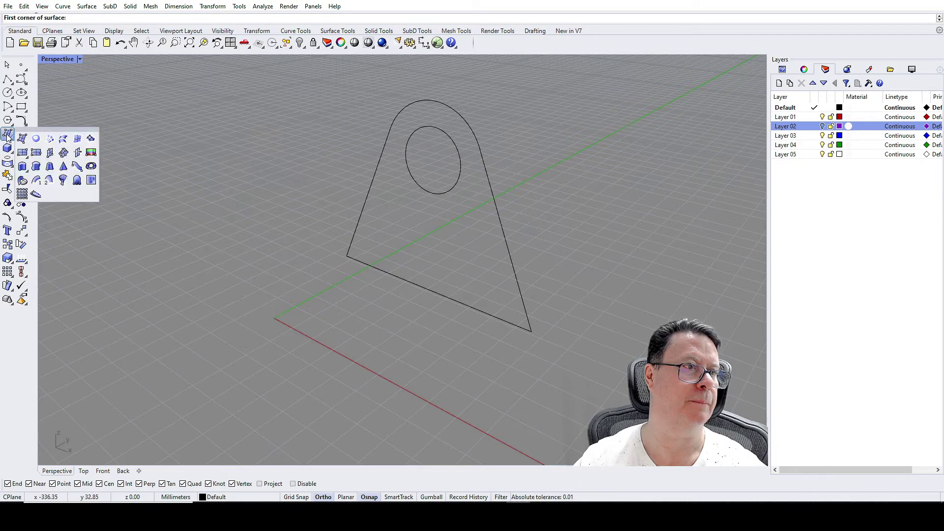
pyautogui.click(21, 167)
pyautogui.click(370, 191)
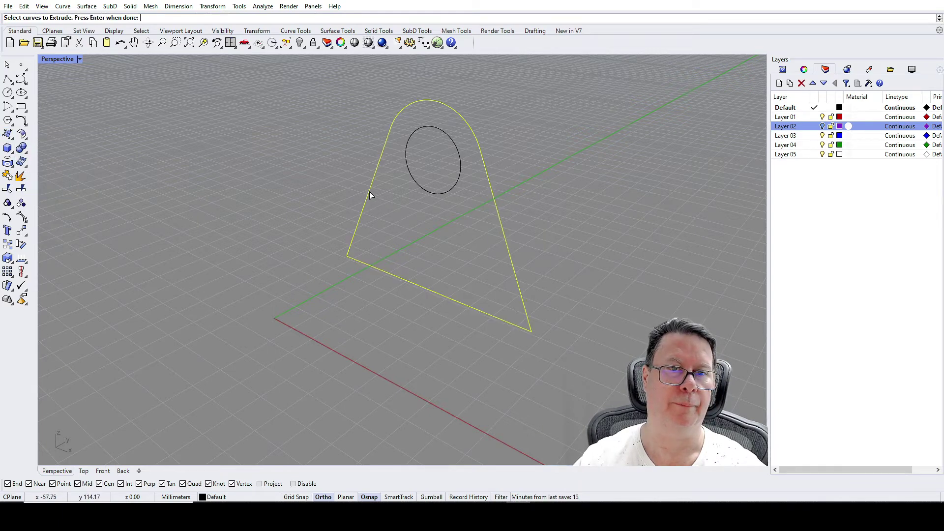
pyautogui.click(417, 186)
pyautogui.press('Return')
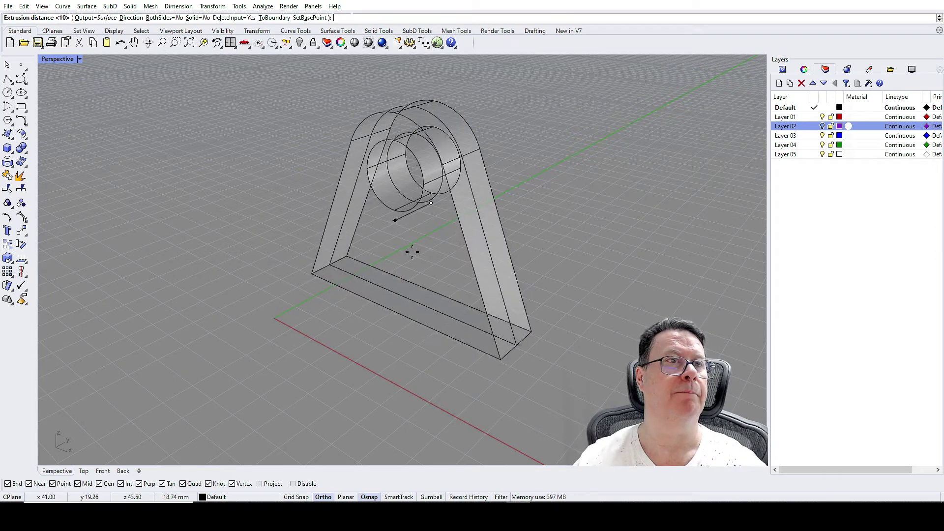
pyautogui.click(197, 18)
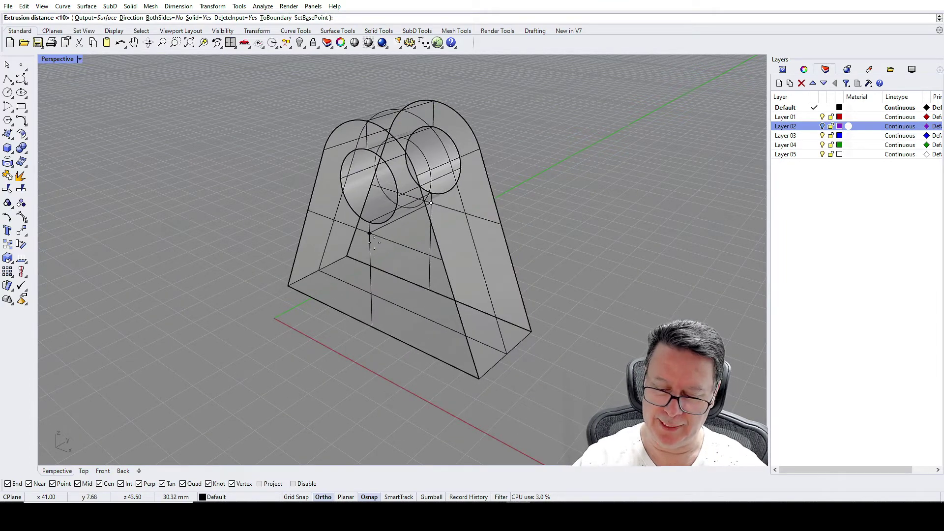
pyautogui.write('10')
pyautogui.press('Return')
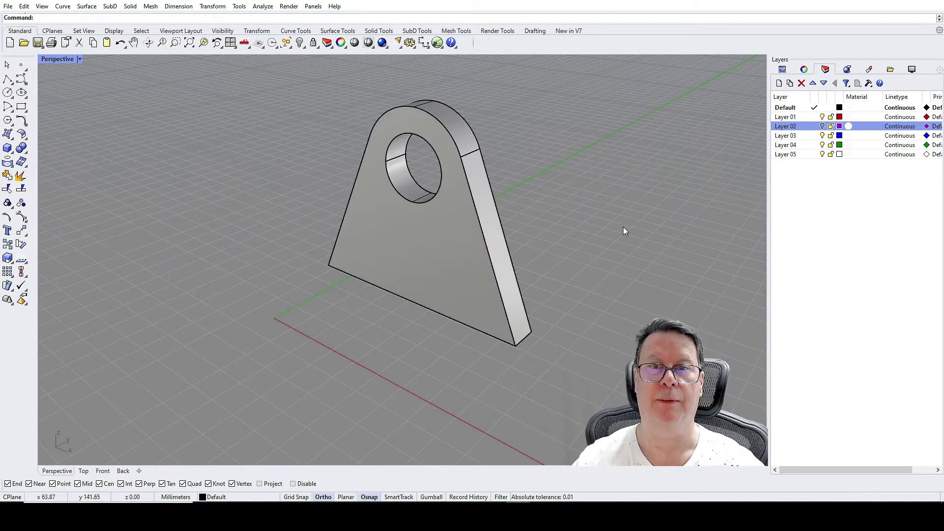
# Show Layer 02 again and Boolean-union the upright with the base plate into a single solid
pyautogui.click(822, 126)
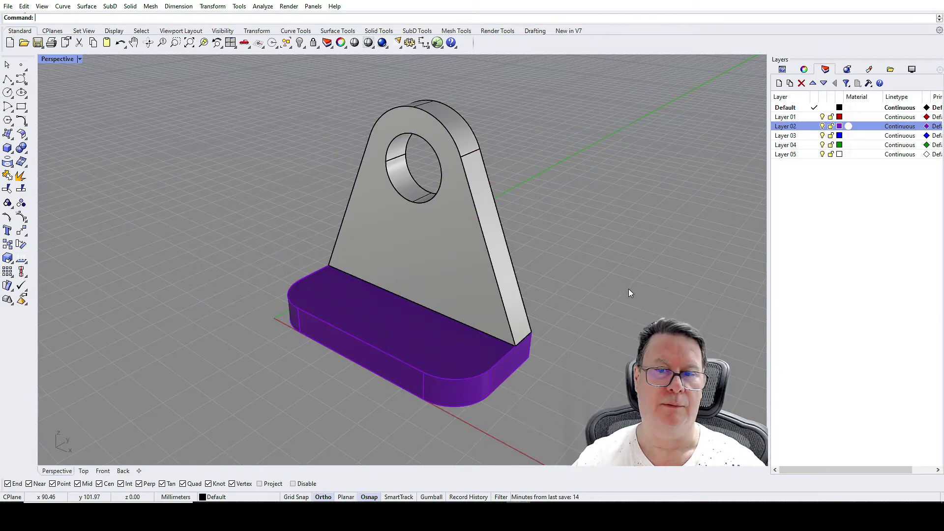
pyautogui.moveTo(609, 240); pyautogui.dragTo(464, 230, button='right')
pyautogui.moveTo(515, 146); pyautogui.dragTo(621, 240, button='right')
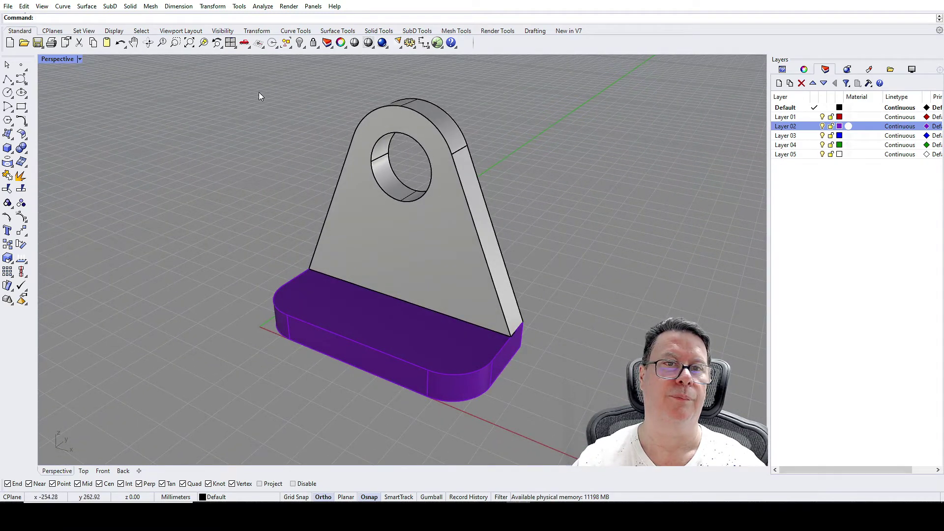
pyautogui.click(369, 195)
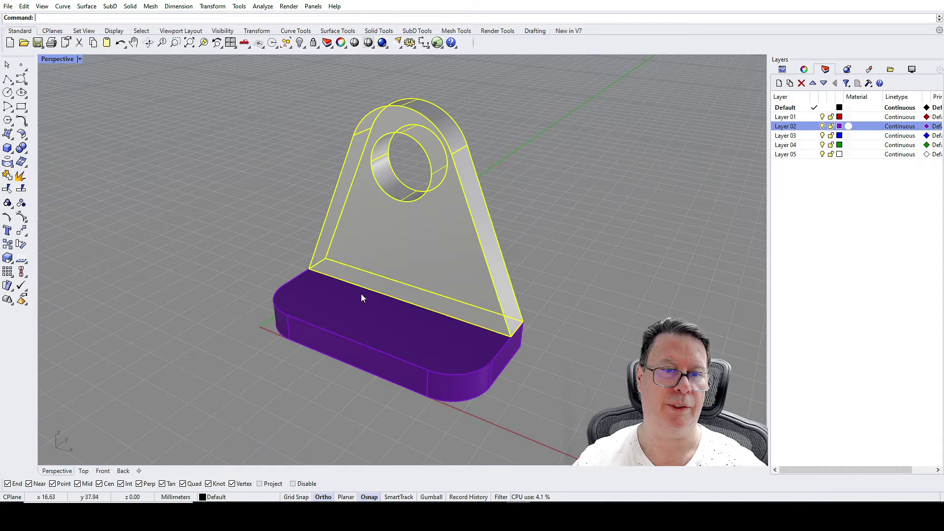
pyautogui.keyDown('shift'); pyautogui.click(347, 310); pyautogui.keyUp('shift')
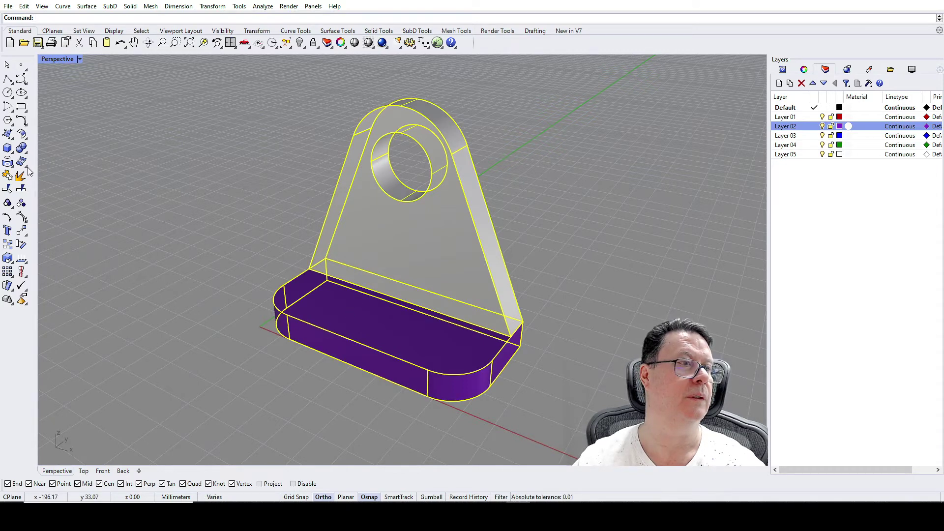
pyautogui.click(21, 153)
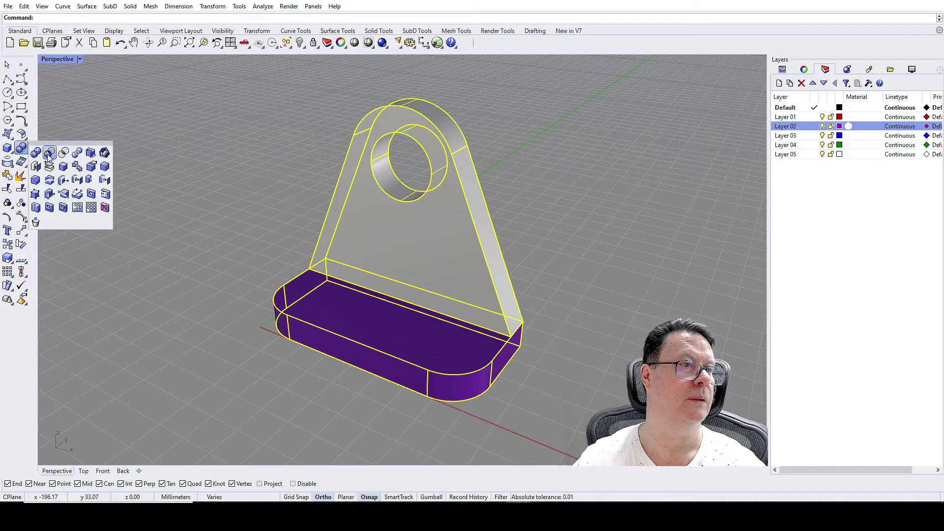
pyautogui.click(37, 153)
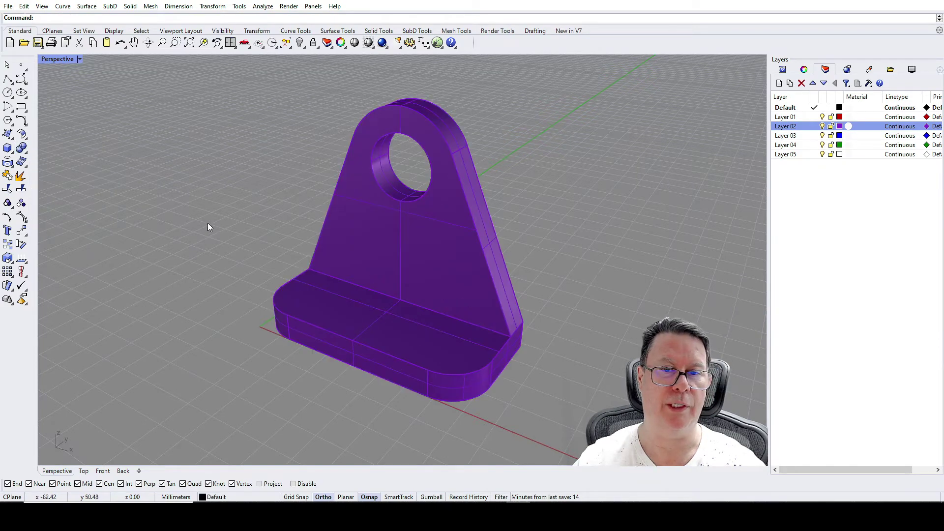
# Draw a 38 mm diameter circle in the Back view, concentric with the hole and matching the upright's rounded top
pyautogui.moveTo(649, 253); pyautogui.dragTo(442, 249, button='right')
pyautogui.click(556, 317)
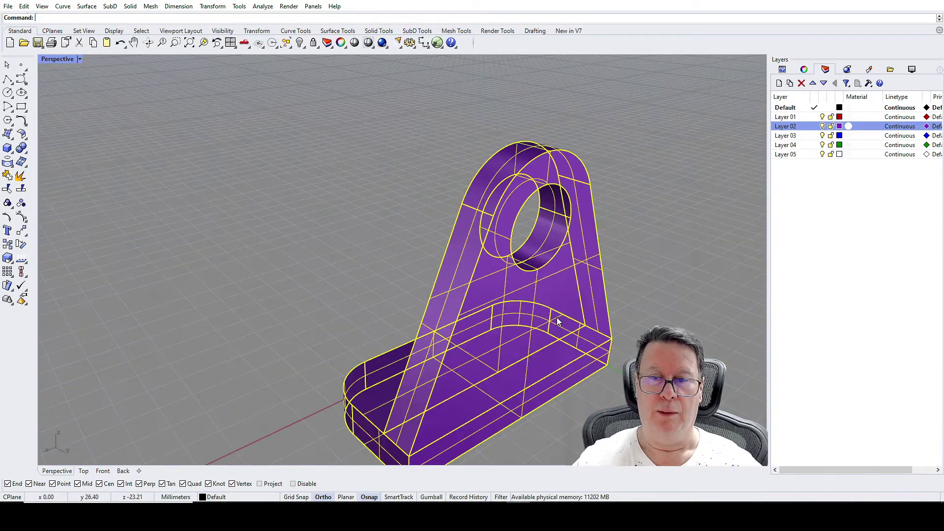
pyautogui.doubleClick(61, 61)
pyautogui.doubleClick(414, 264)
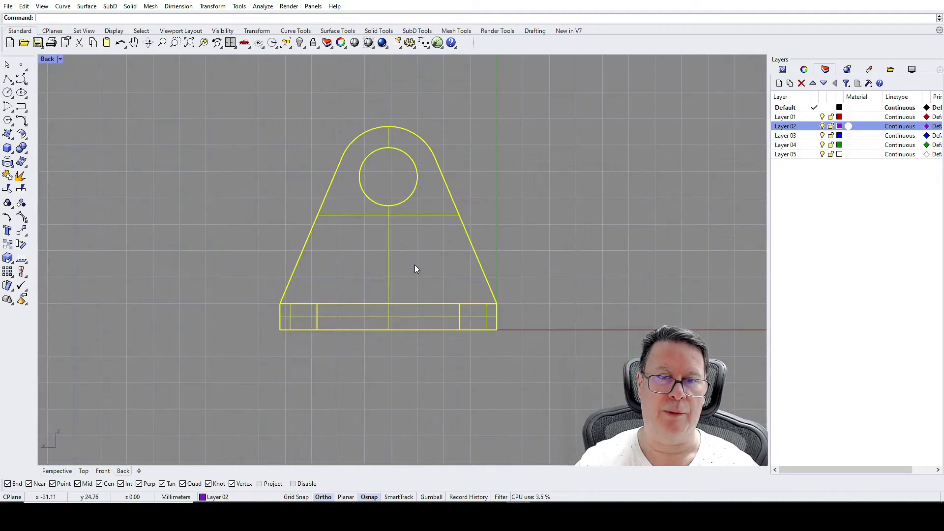
pyautogui.click(7, 93)
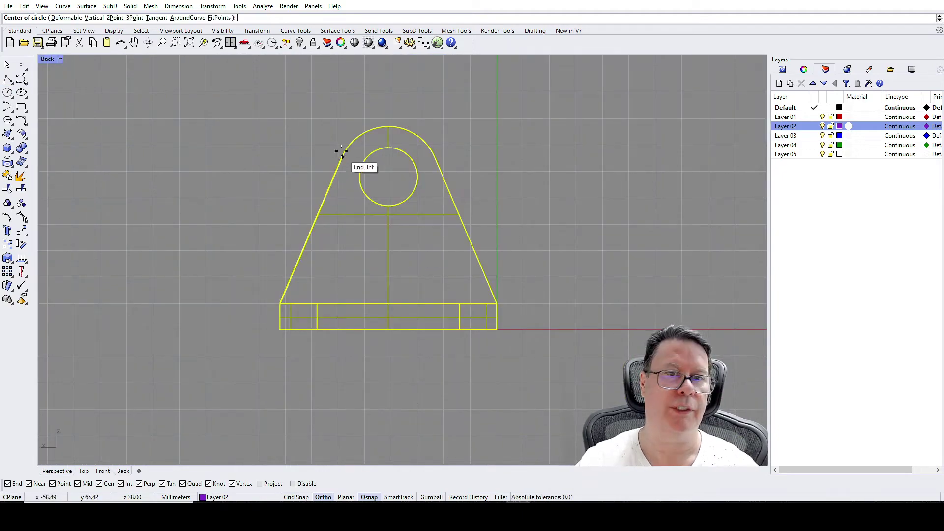
pyautogui.click(402, 150)
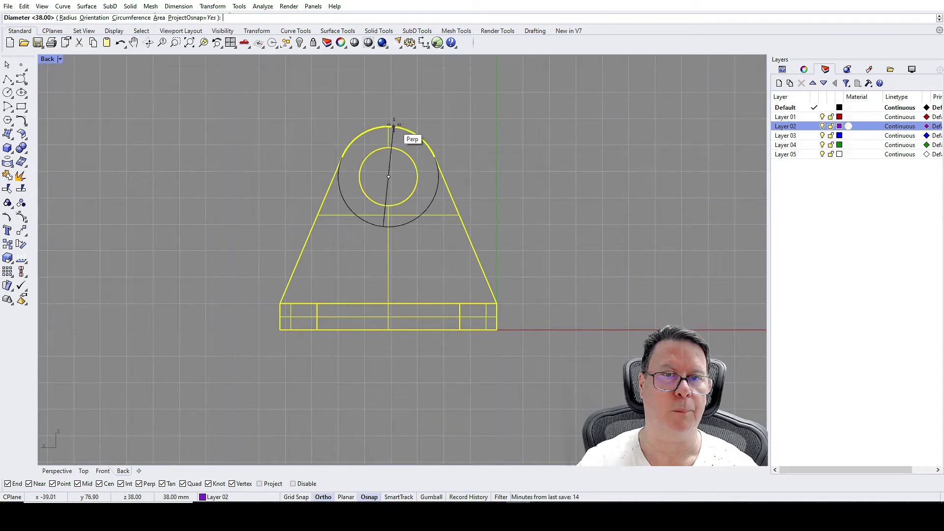
pyautogui.click(394, 127)
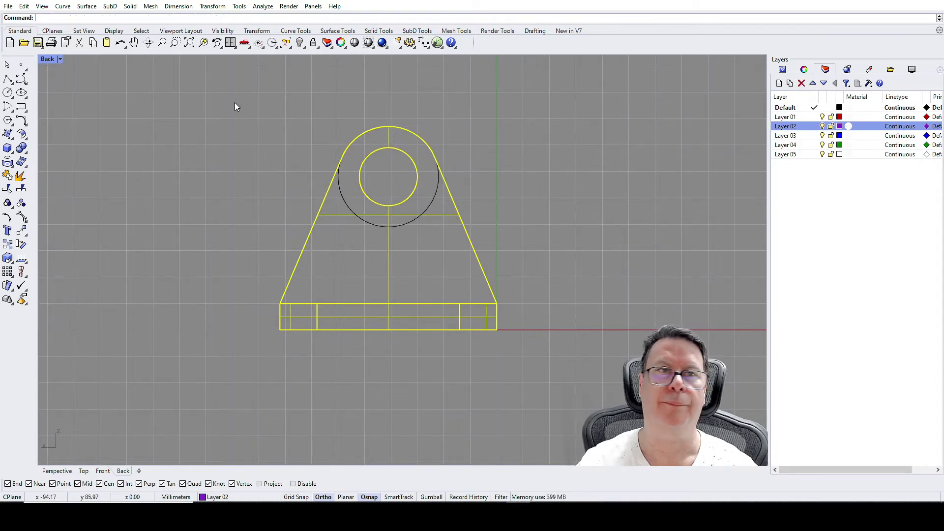
# Extrude the 38 mm circle outward from the upright's back face as a thin solid disc, with the Solid option enabled
pyautogui.doubleClick(47, 60)
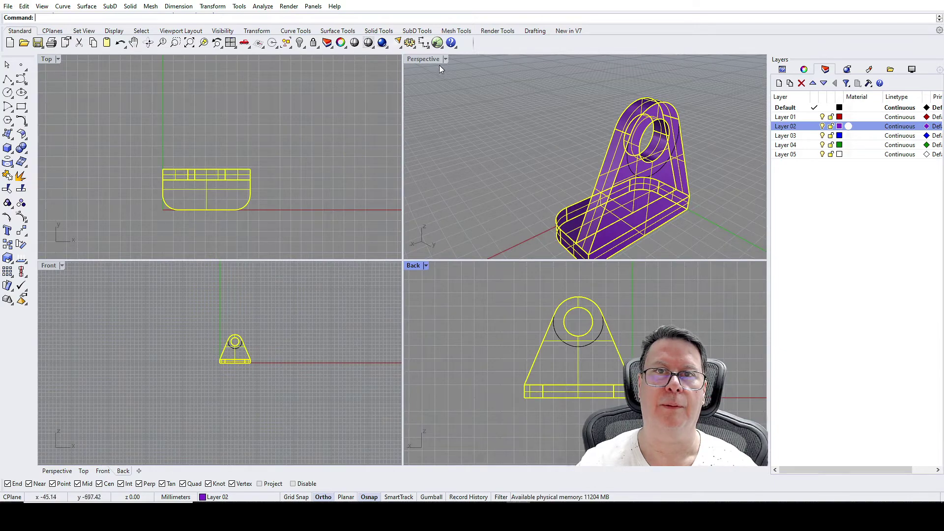
pyautogui.doubleClick(426, 60)
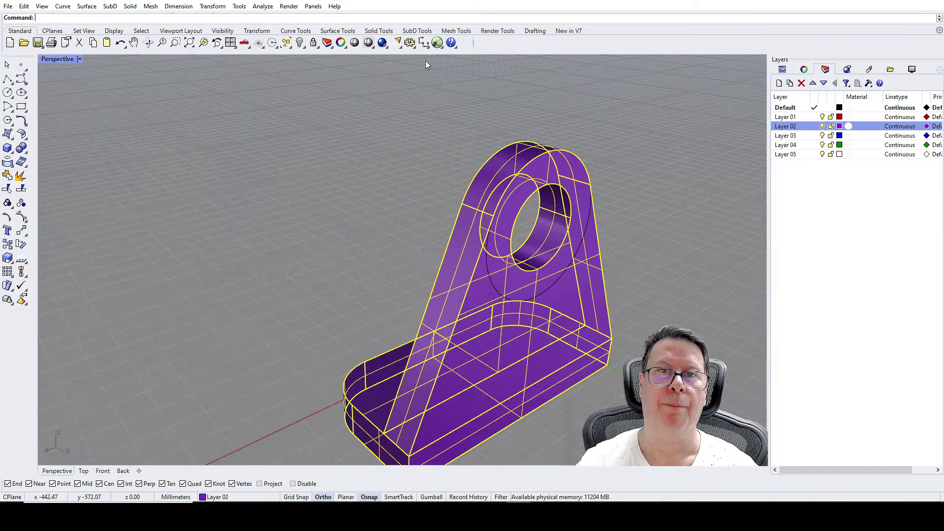
pyautogui.click(695, 246)
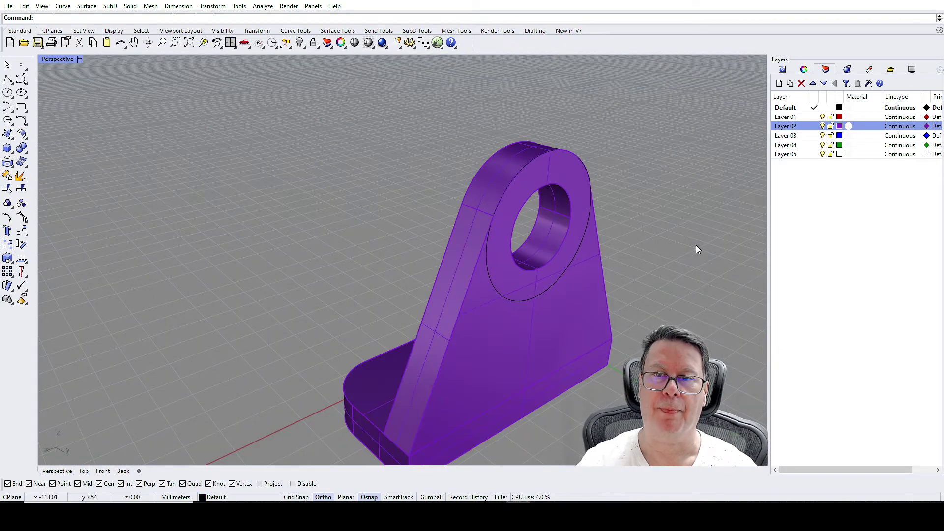
pyautogui.click(565, 273)
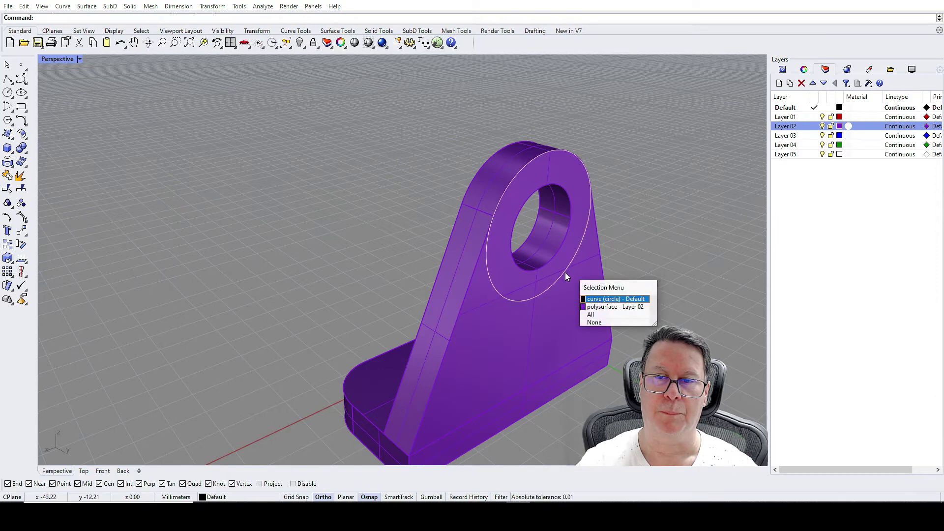
pyautogui.click(622, 300)
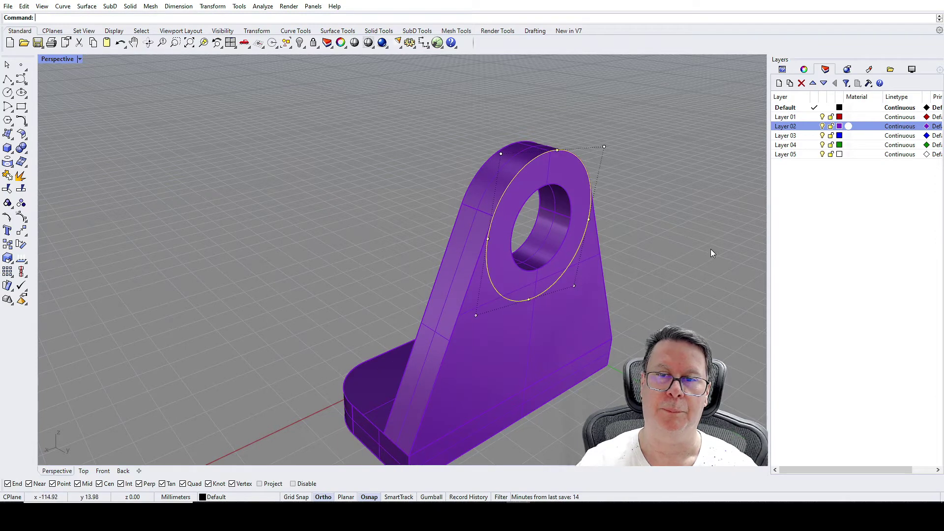
pyautogui.click(8, 135)
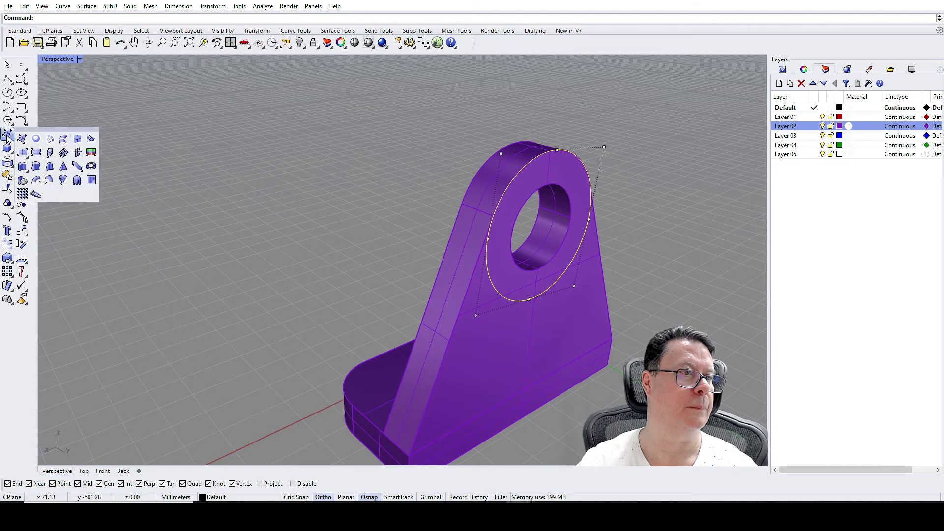
pyautogui.click(22, 166)
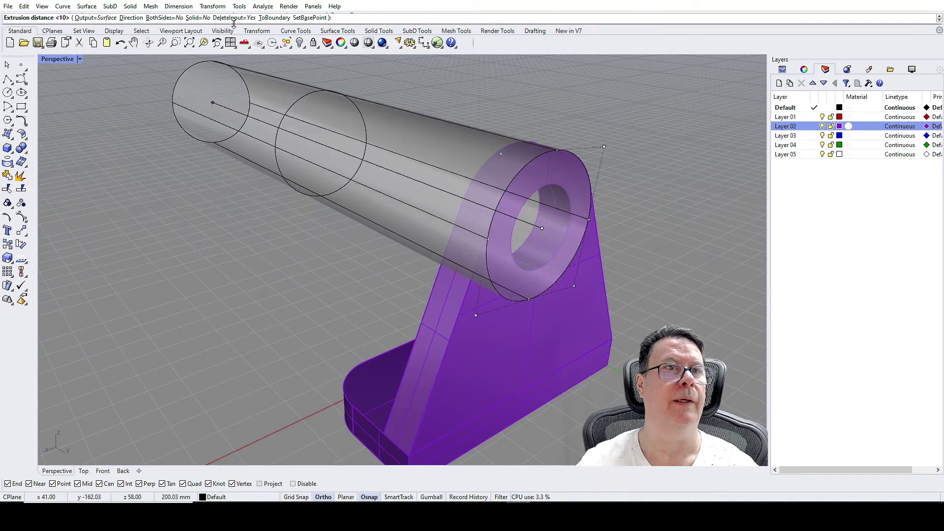
pyautogui.click(197, 18)
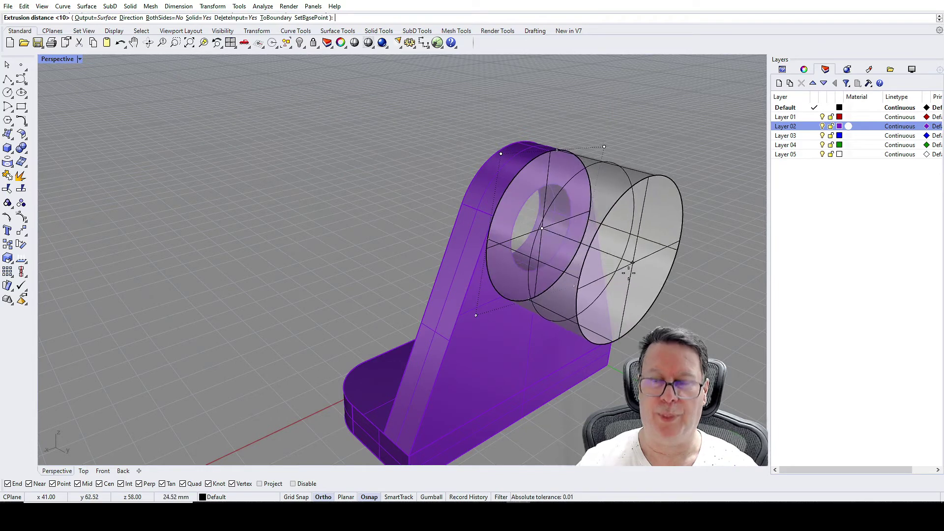
pyautogui.press('Return')
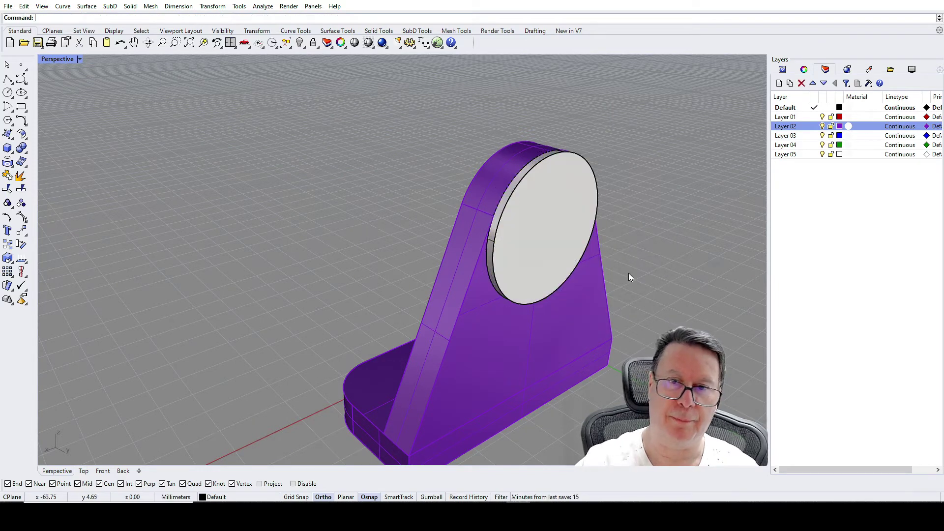
pyautogui.press('Return')
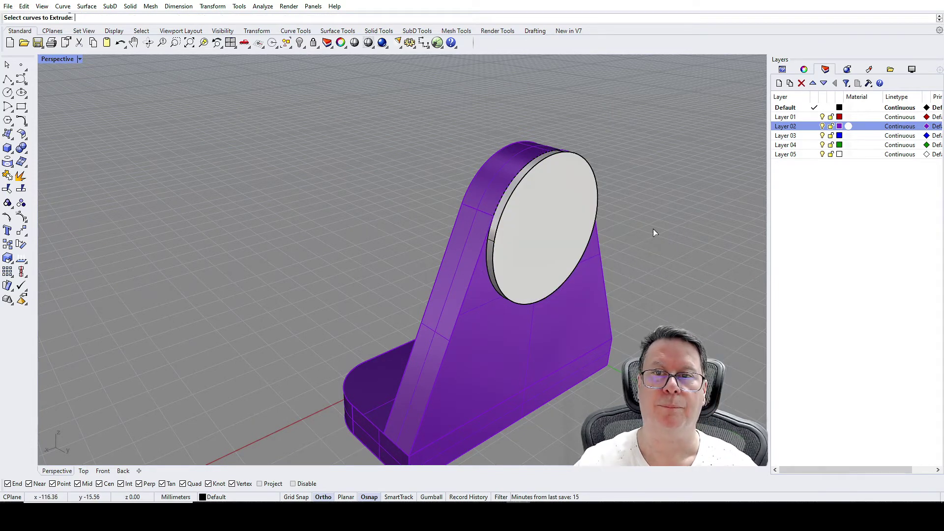
# Draw a 22 mm diameter circle in the Front view, concentric with the upright's hole and snapped to its edge
pyautogui.moveTo(689, 250); pyautogui.dragTo(144, 228, button='right')
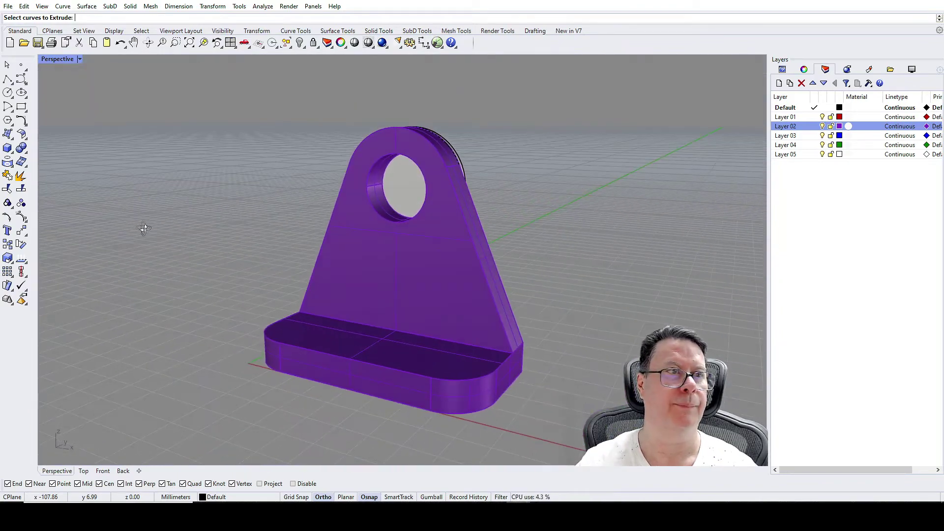
pyautogui.doubleClick(58, 60)
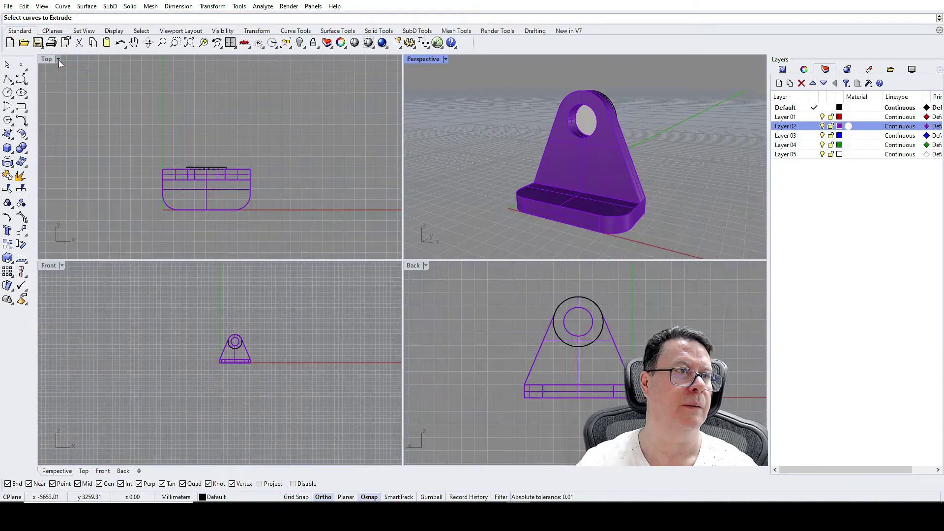
pyautogui.doubleClick(51, 267)
pyautogui.scroll(8, 456, 214)
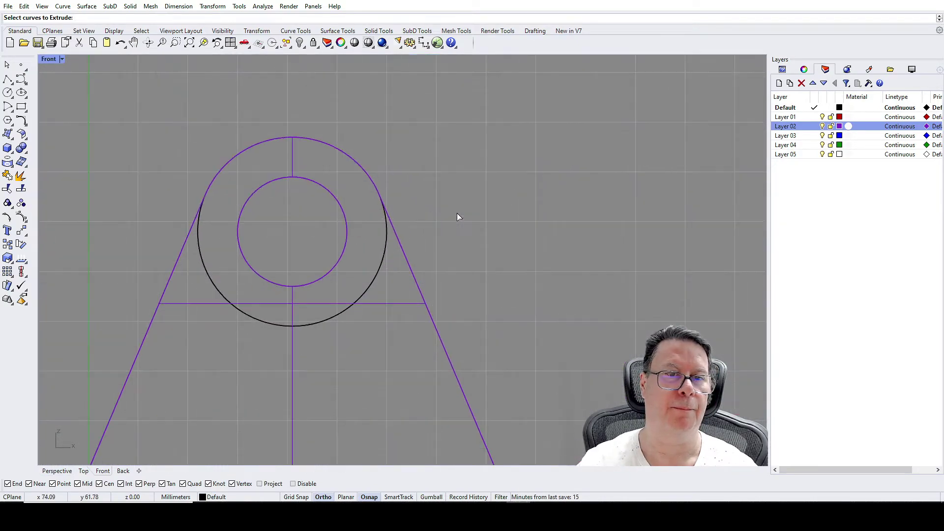
pyautogui.click(8, 94)
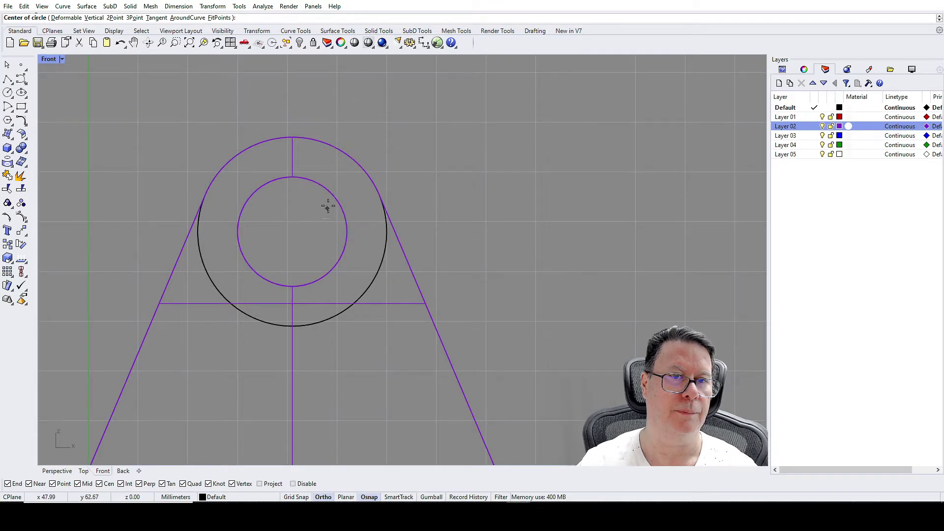
pyautogui.click(332, 196)
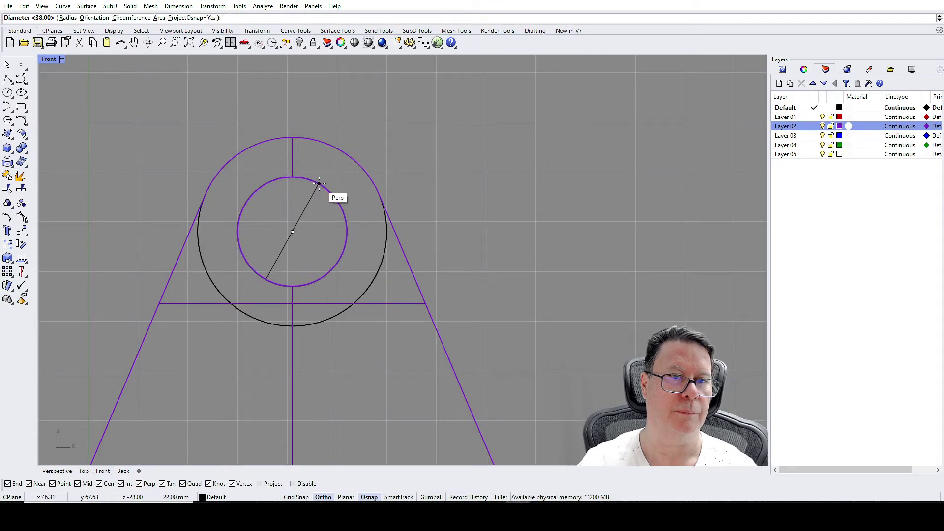
pyautogui.click(320, 184)
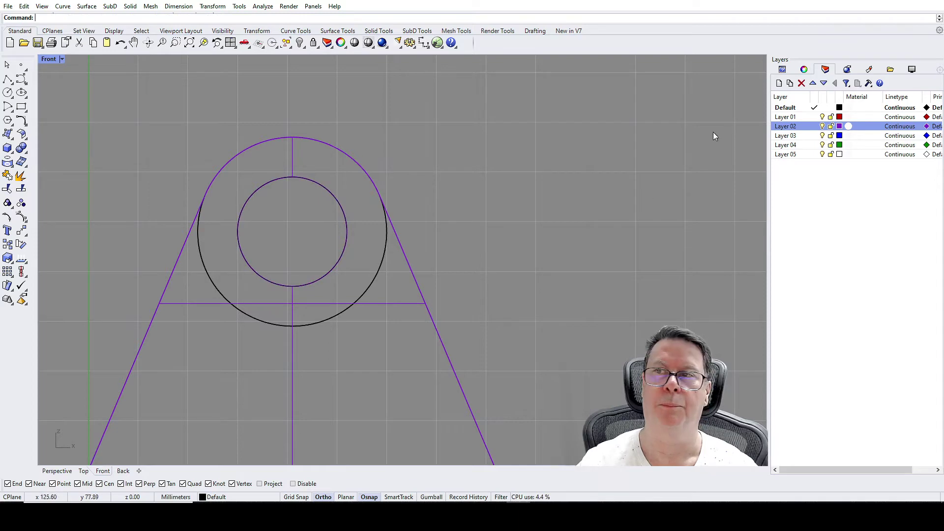
pyautogui.doubleClick(49, 59)
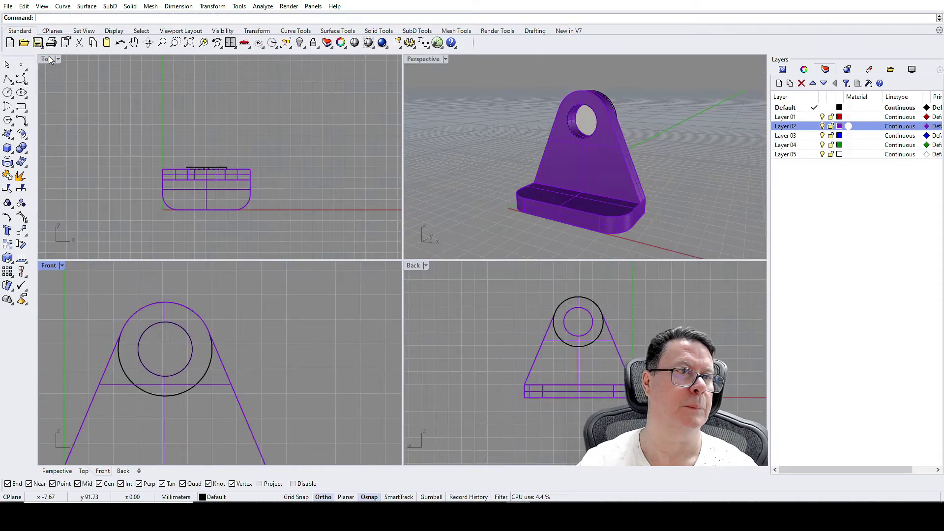
pyautogui.doubleClick(420, 60)
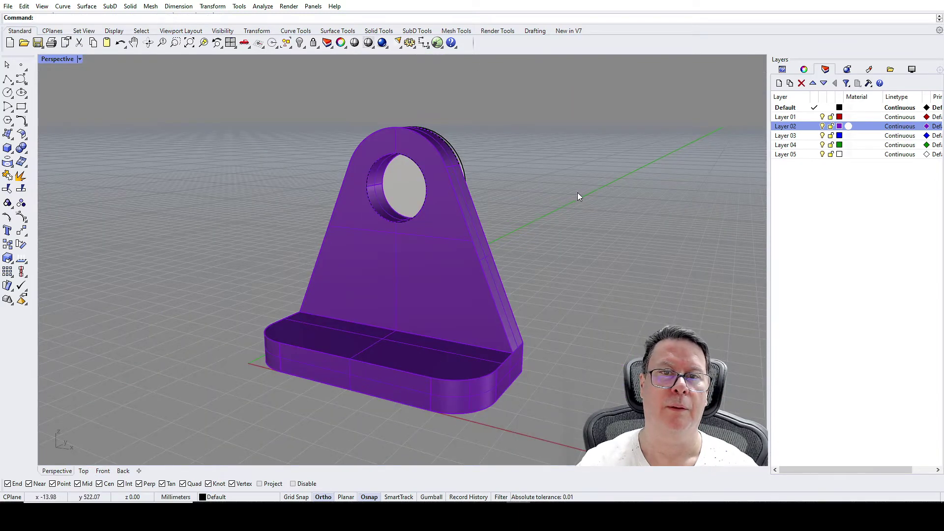
# Extrude the 22 mm circle on both sides as an open cylindrical surface running through the upright and the disc
pyautogui.scroll(3, 435, 185)
pyautogui.click(385, 162)
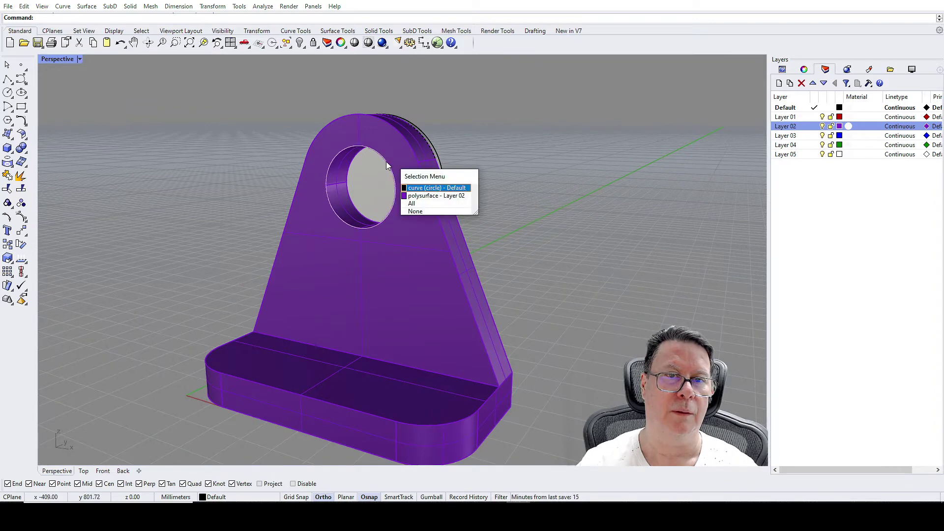
pyautogui.press('Escape')
pyautogui.click(8, 138)
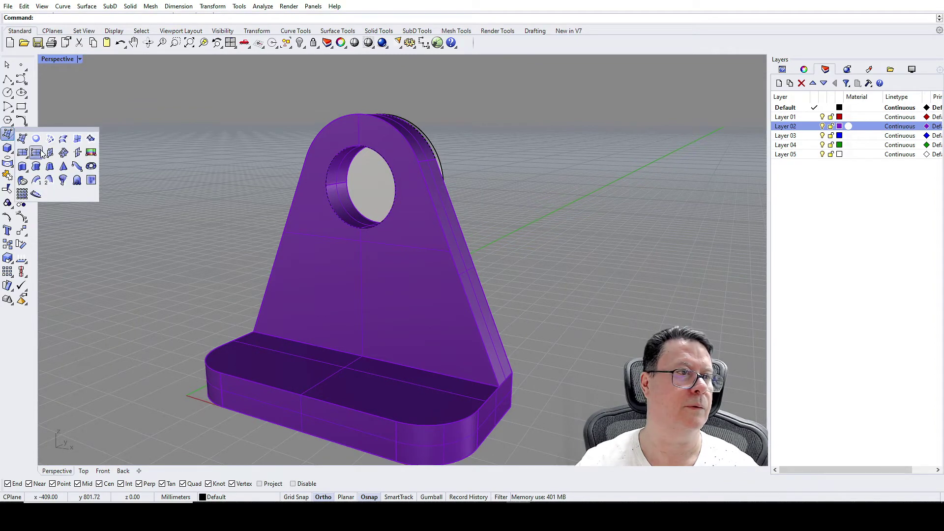
pyautogui.click(22, 168)
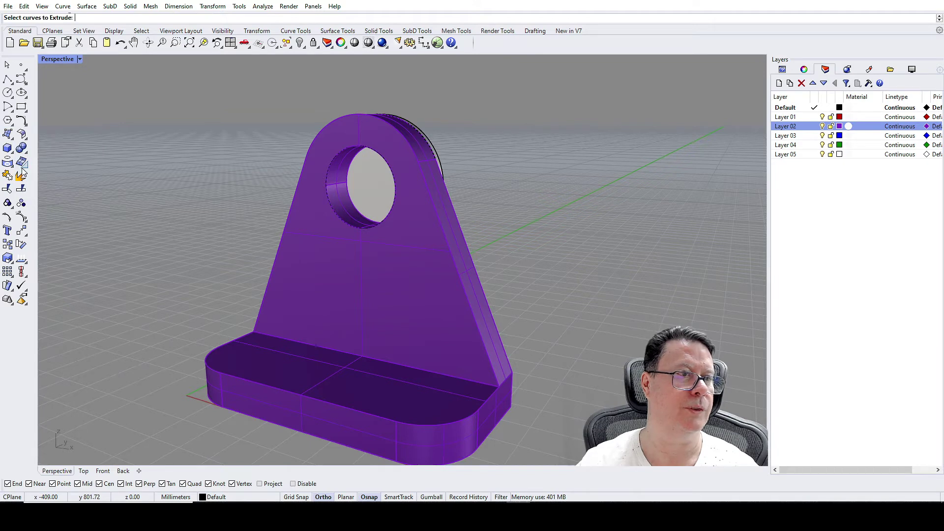
pyautogui.click(326, 175)
pyautogui.click(359, 200)
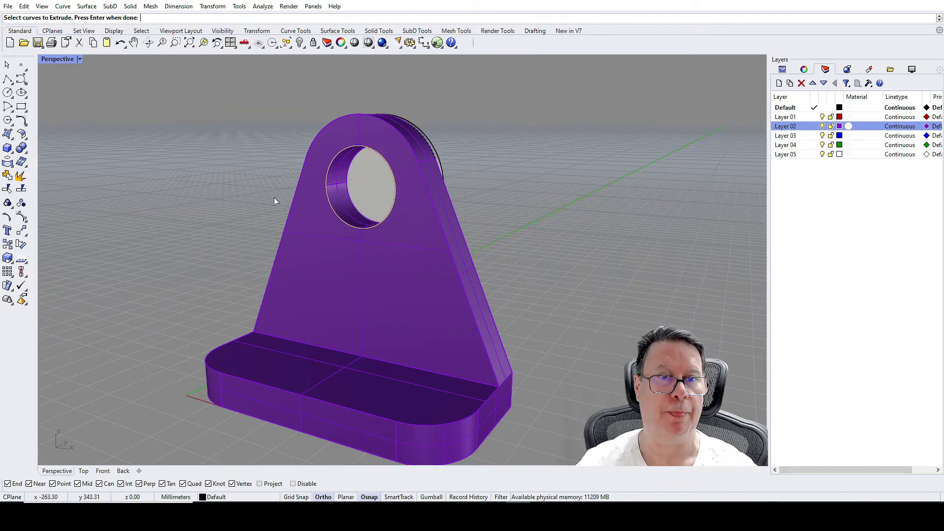
pyautogui.click(4, 139)
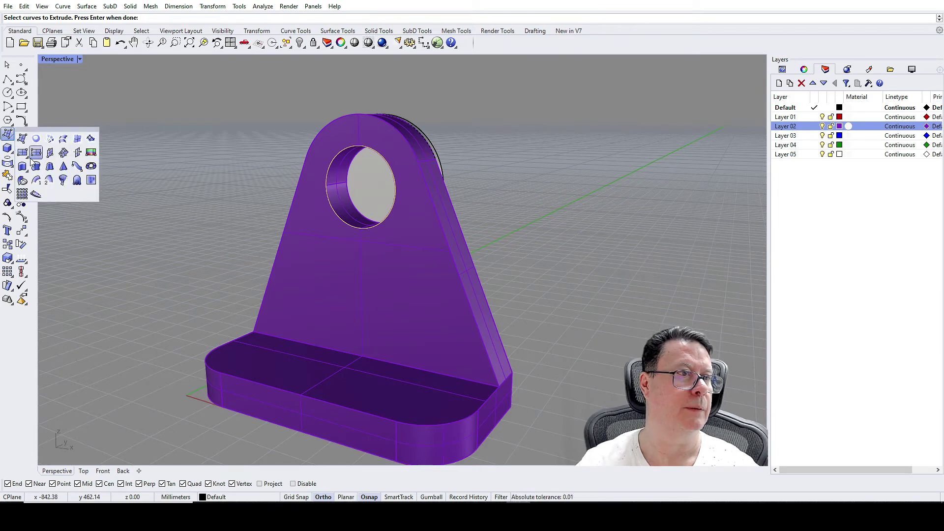
pyautogui.click(329, 171)
pyautogui.press('Return')
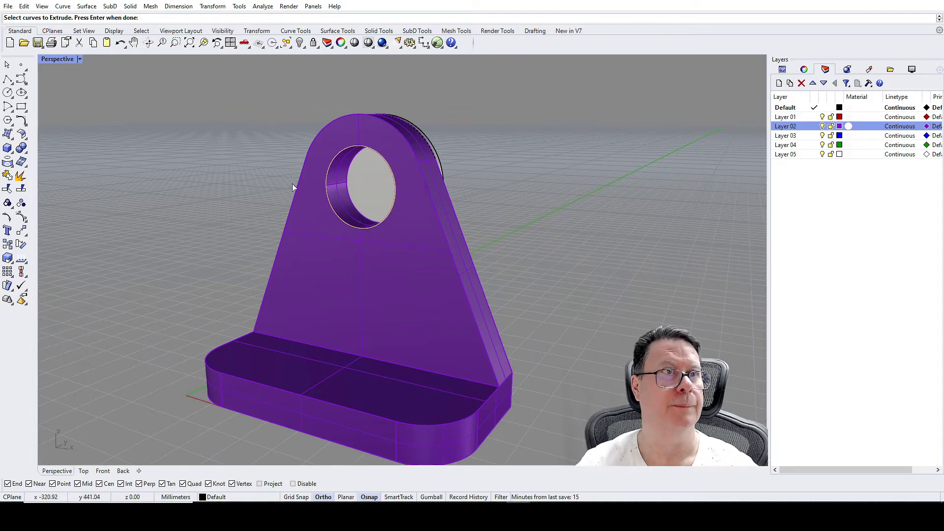
pyautogui.press('Return')
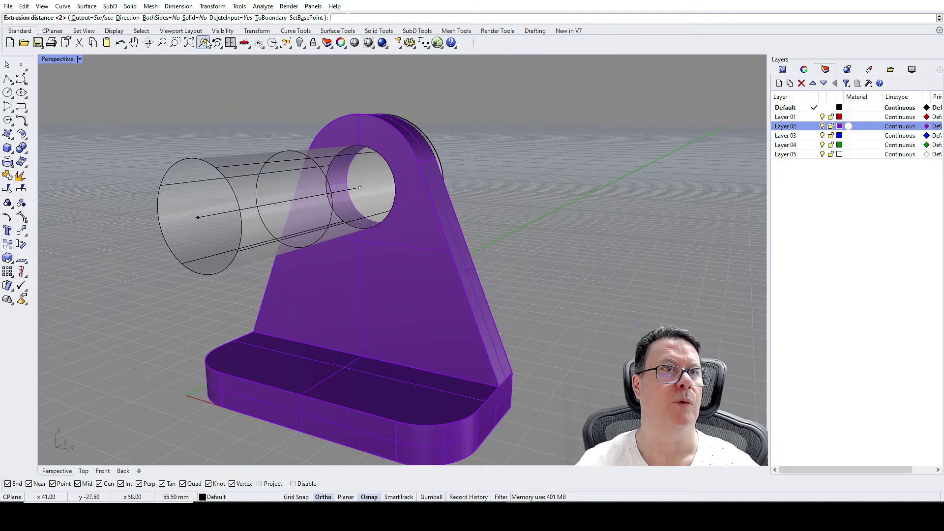
pyautogui.click(161, 19)
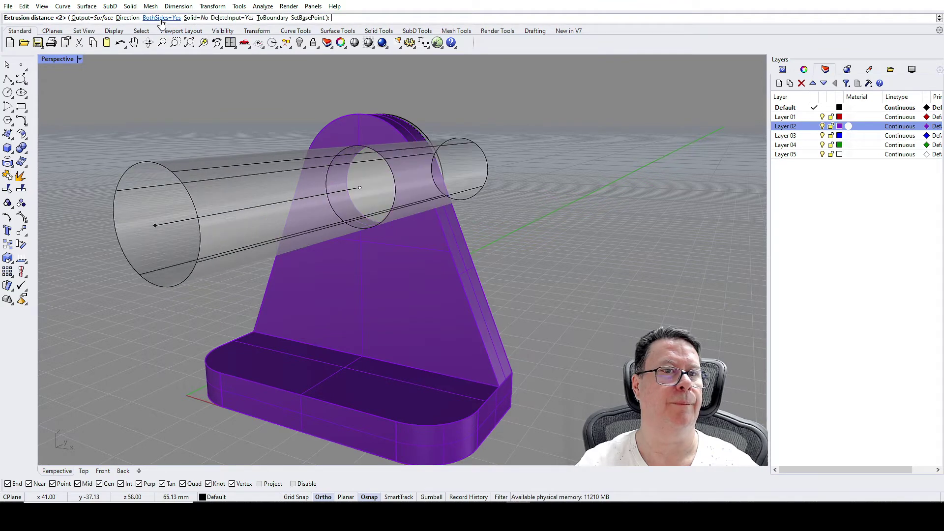
pyautogui.click(239, 135)
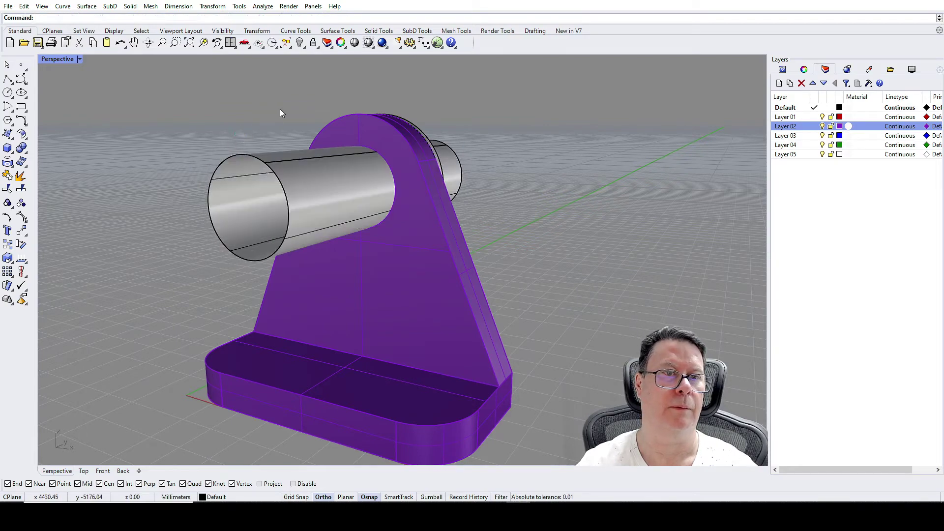
# Boolean-subtract the cylindrical surface from the thin disc behind the upright to cut the hole through it
pyautogui.moveTo(329, 116); pyautogui.dragTo(375, 219, button='right')
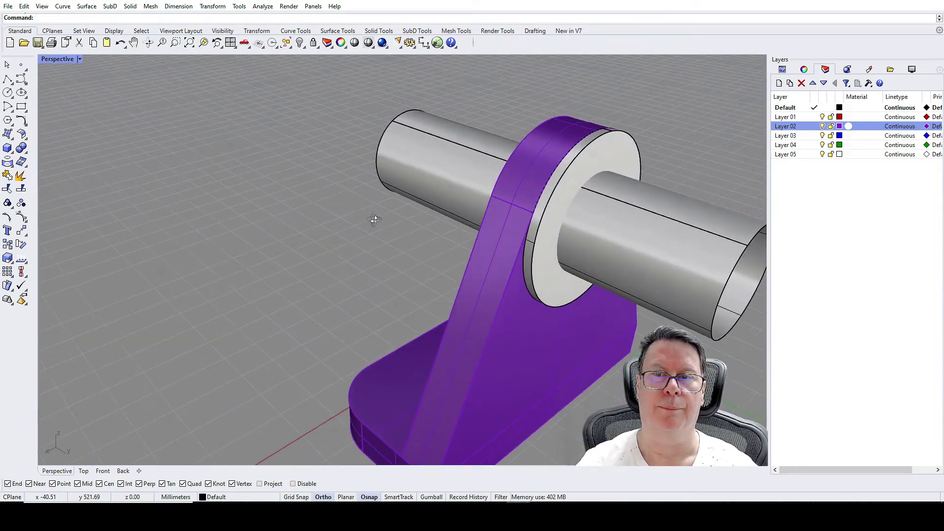
pyautogui.click(532, 257)
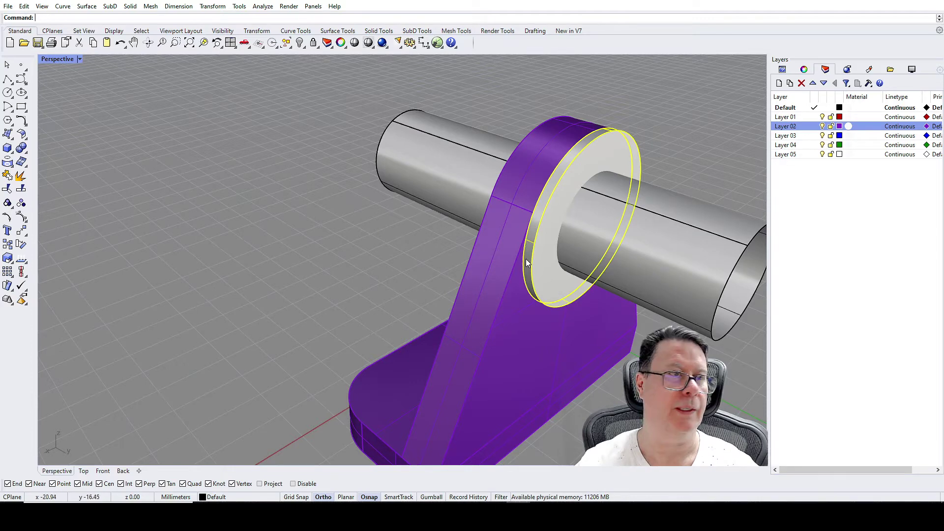
pyautogui.click(22, 150)
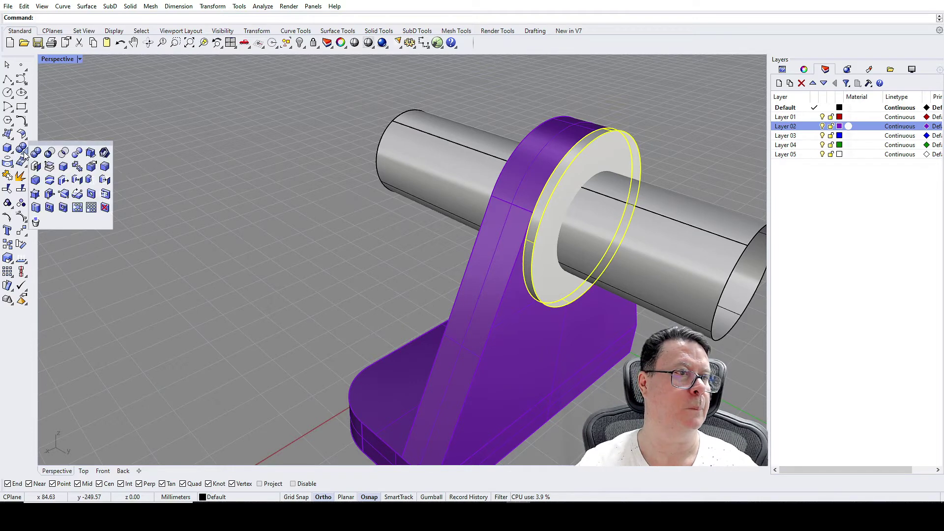
pyautogui.click(50, 154)
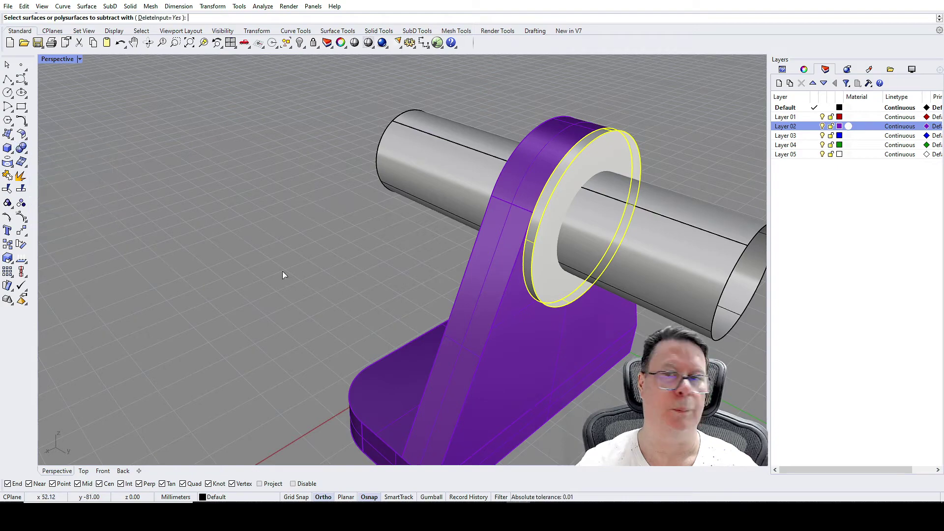
pyautogui.click(701, 291)
pyautogui.press('Return')
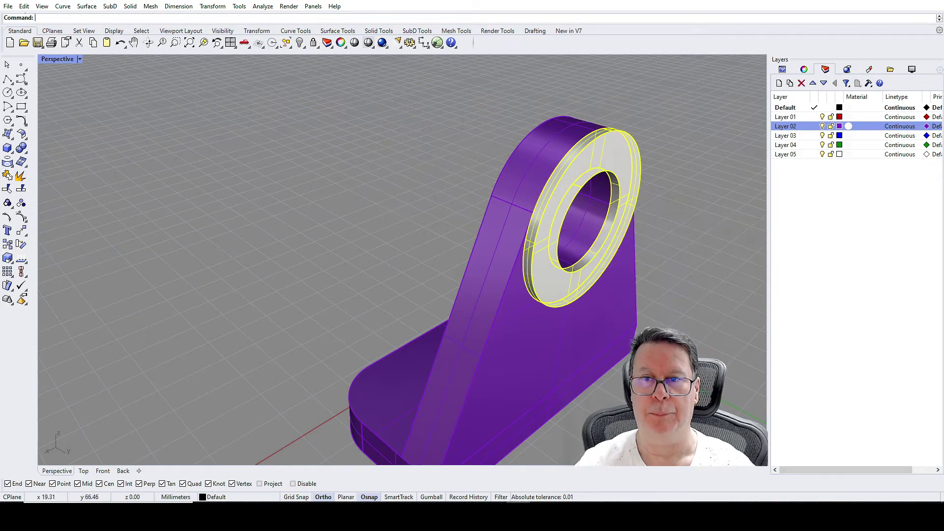
# Boolean-union the ring-shaped boss with the bracket body into a single solid
pyautogui.moveTo(708, 344); pyautogui.dragTo(708, 322, button='right')
pyautogui.click(597, 131)
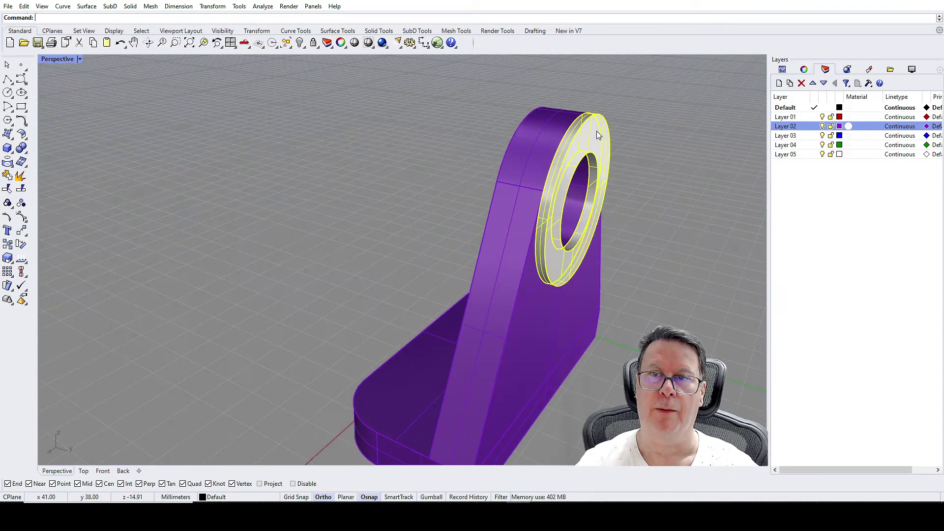
pyautogui.keyDown('shift'); pyautogui.click(549, 322); pyautogui.keyUp('shift')
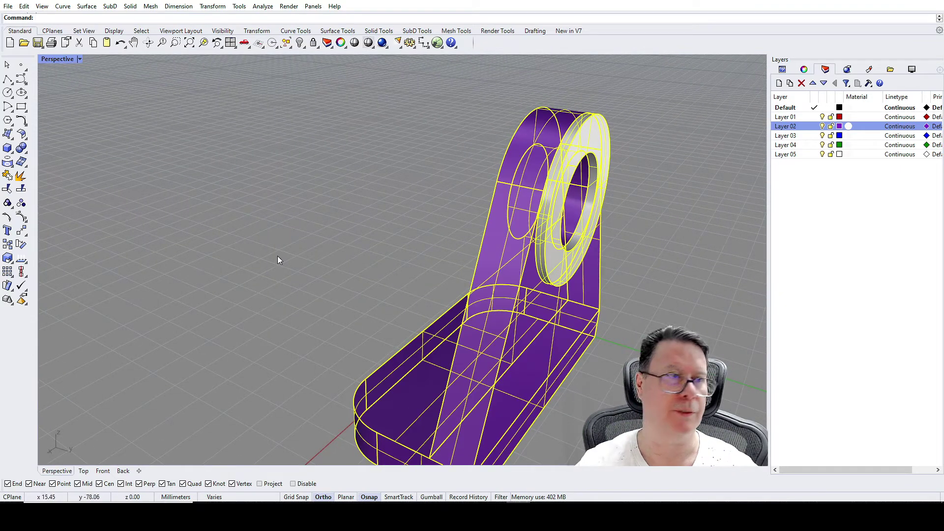
pyautogui.click(22, 149)
pyautogui.click(165, 184)
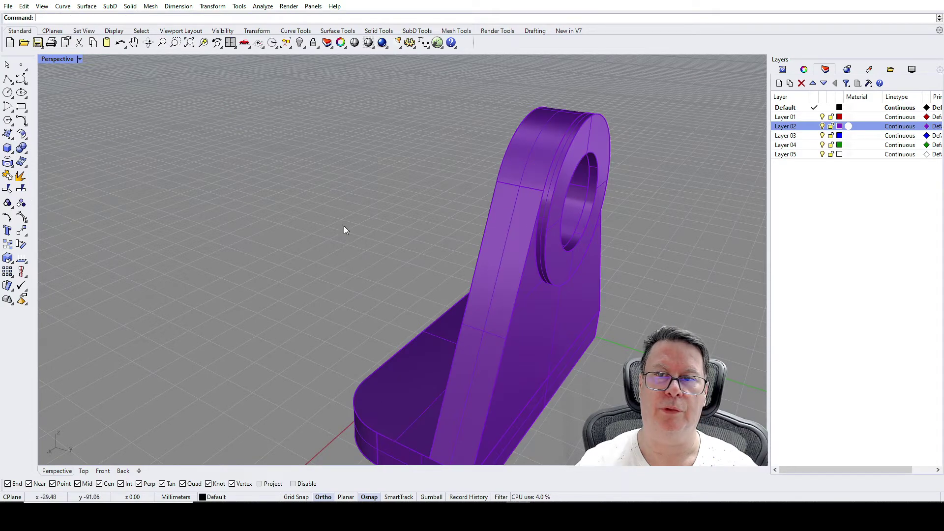
# Change the colour of Layer 02 to a very pale yellow-green
pyautogui.moveTo(683, 300); pyautogui.dragTo(54, 300, button='right')
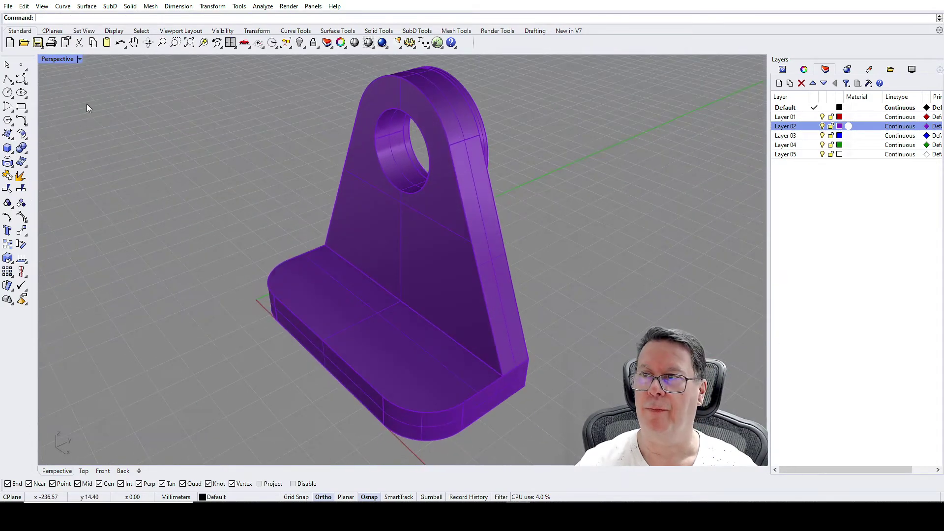
pyautogui.click(840, 126)
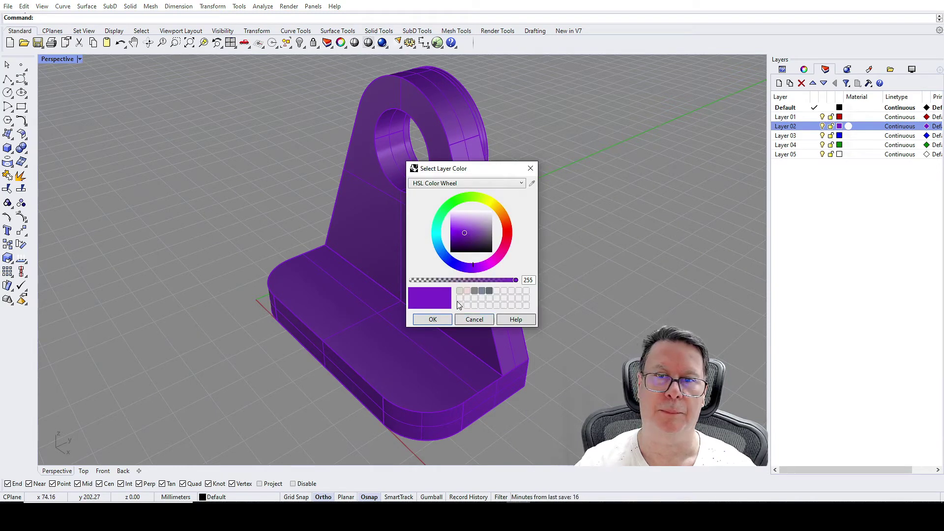
pyautogui.click(479, 201)
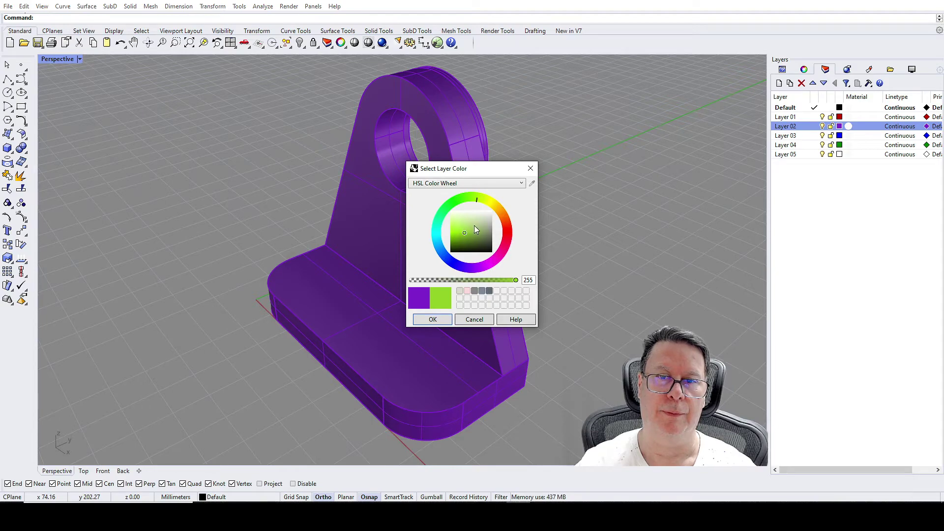
pyautogui.click(469, 216)
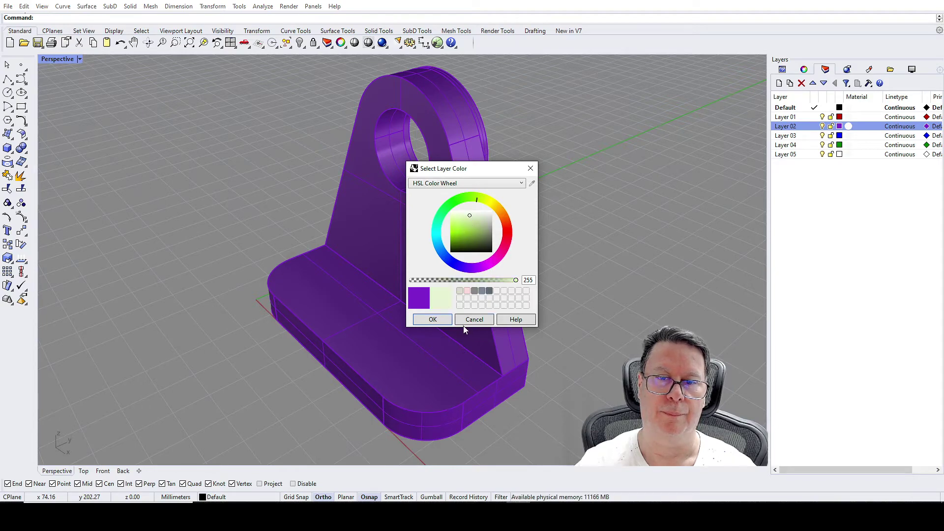
pyautogui.click(432, 320)
# Turn off the surface isocurve display for the bracket solid and deselect it
pyautogui.moveTo(601, 255); pyautogui.dragTo(515, 300, button='right')
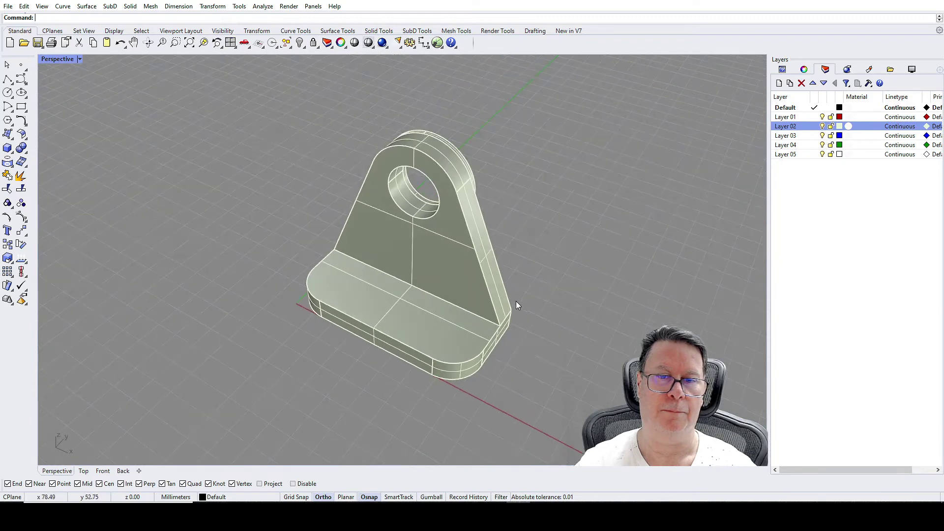
pyautogui.scroll(3, 479, 295)
pyautogui.click(462, 260)
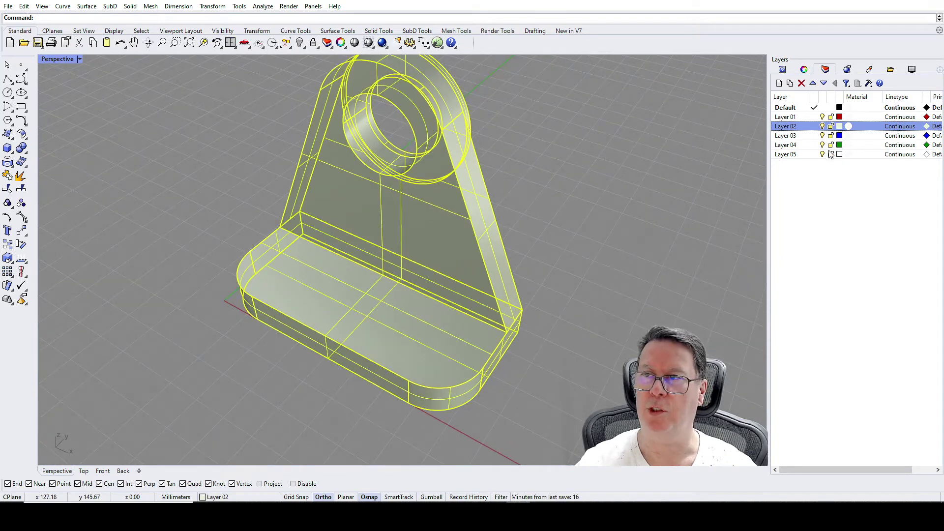
pyautogui.click(804, 70)
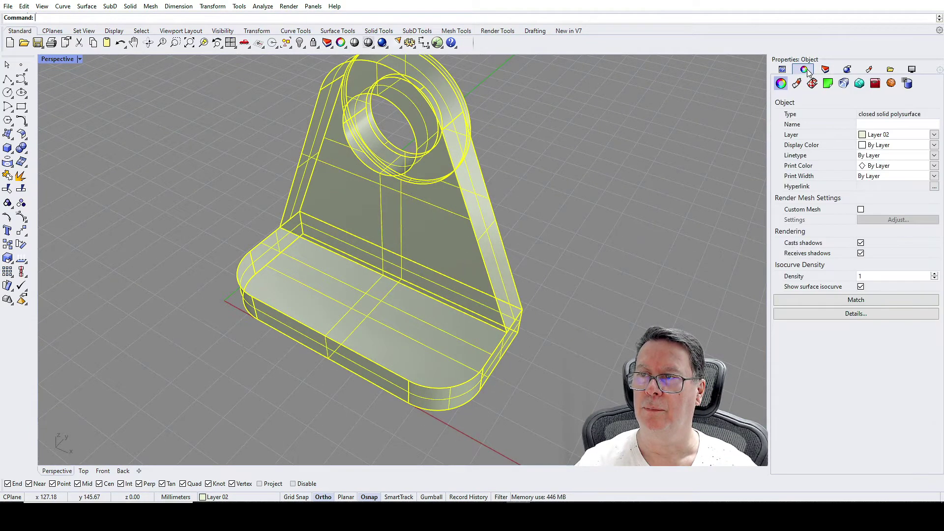
pyautogui.press('Escape')
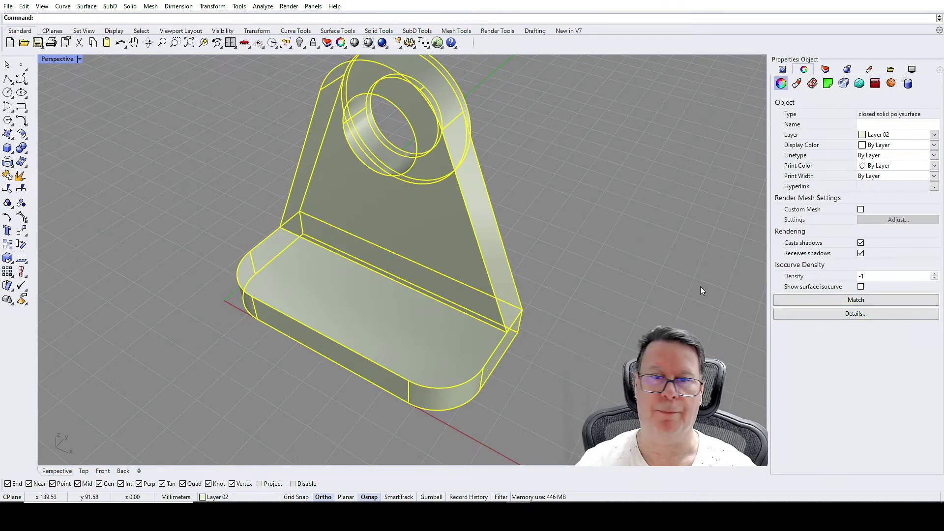
pyautogui.moveTo(559, 317); pyautogui.dragTo(584, 265, button='right')
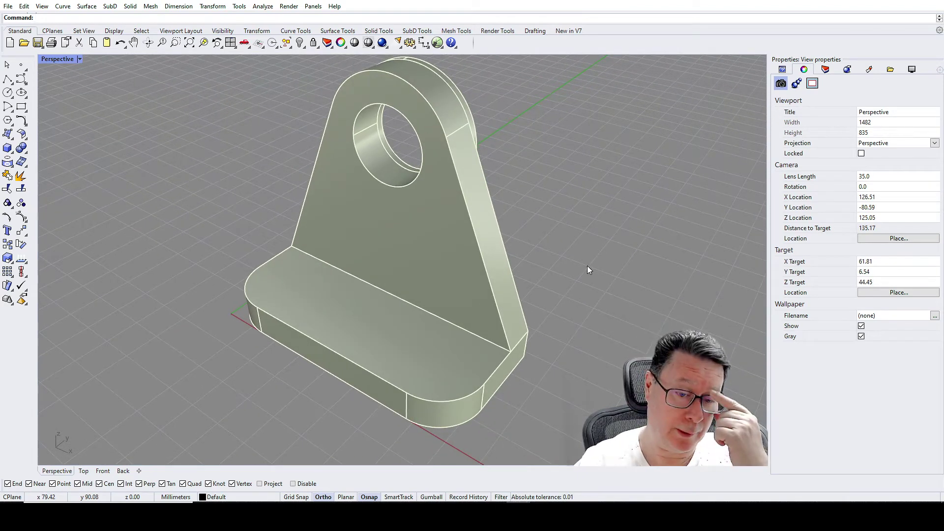
# Draw a helper polyline along the base's upper front edge to its rounded corner's tangent point, continuing 14 mm inward across the top face
pyautogui.click(8, 79)
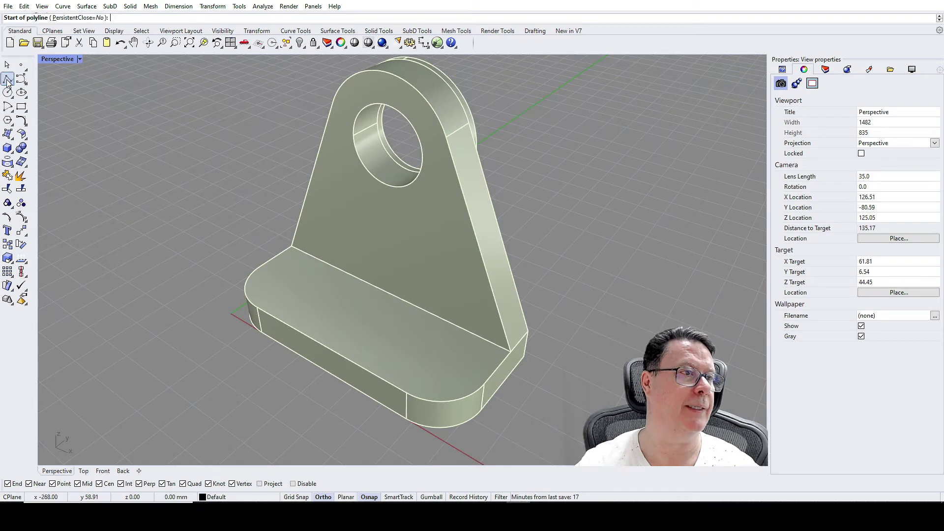
pyautogui.click(327, 348)
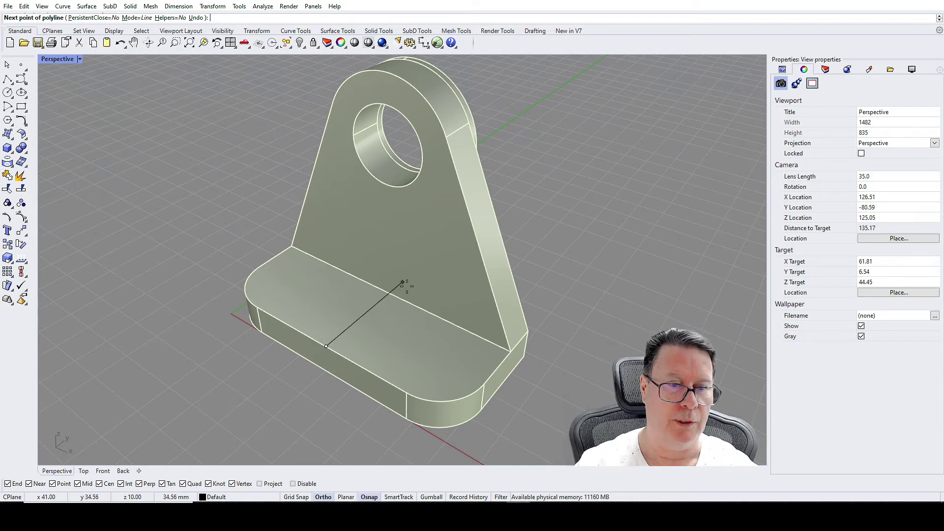
pyautogui.click(290, 323)
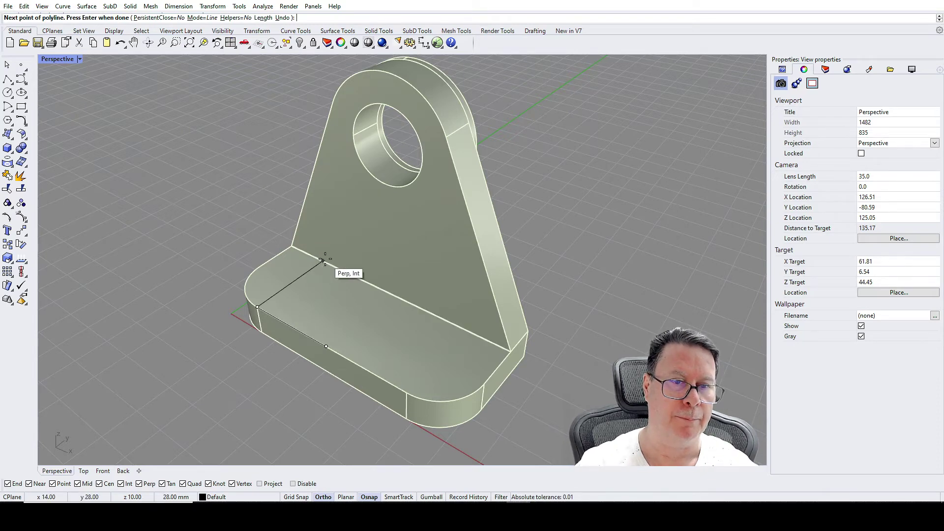
pyautogui.write('14')
pyautogui.press('Return')
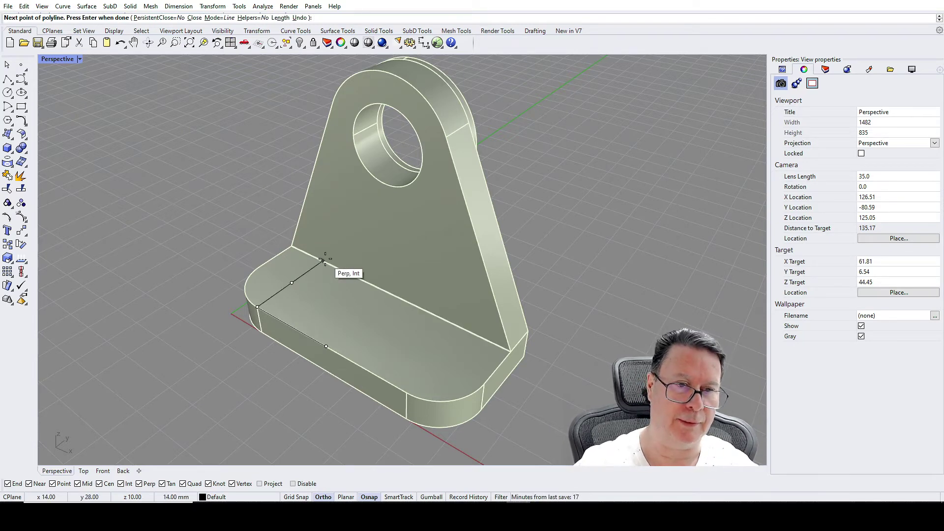
pyautogui.press('Return')
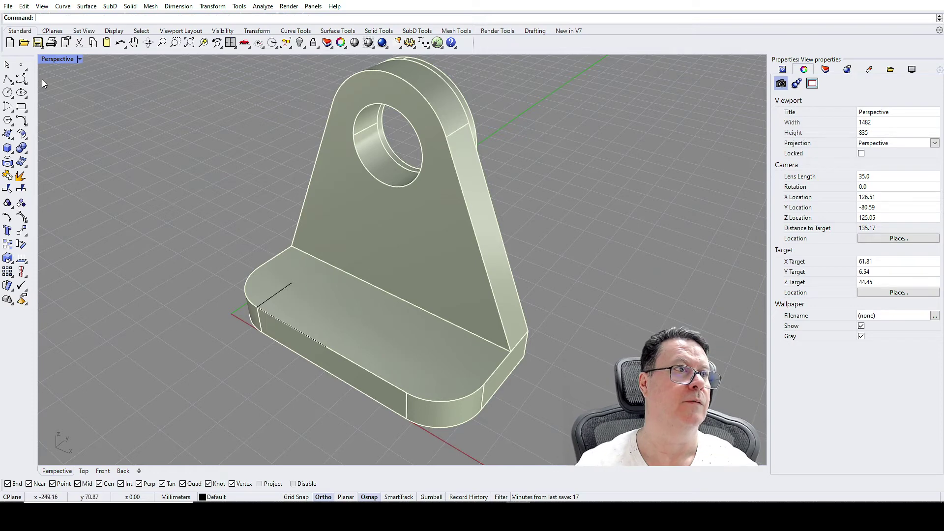
# Place a point object at the inner end of the 14 mm helper segment and delete the helper polyline
pyautogui.click(22, 65)
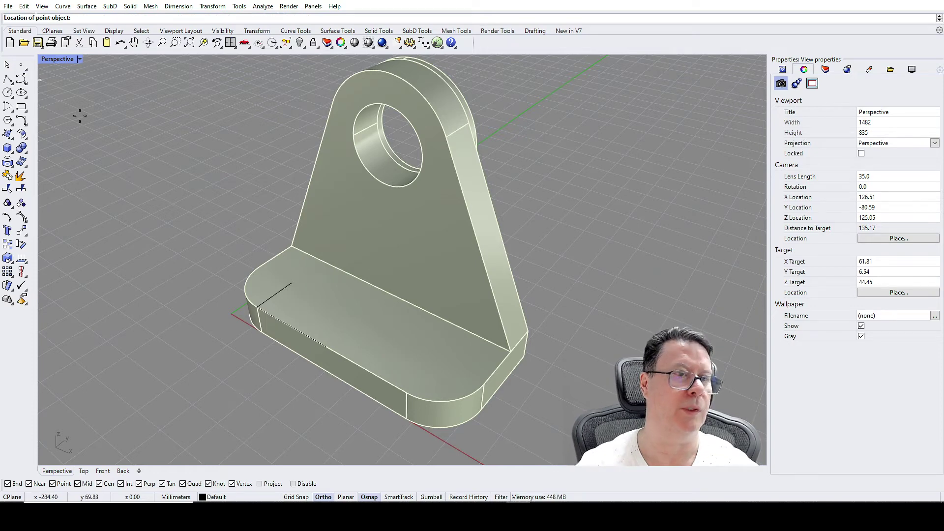
pyautogui.click(292, 282)
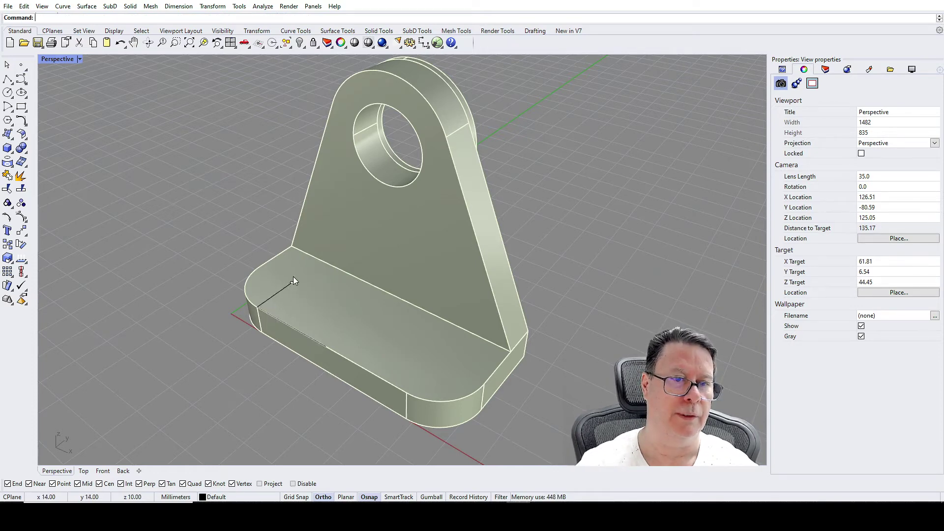
pyautogui.click(274, 297)
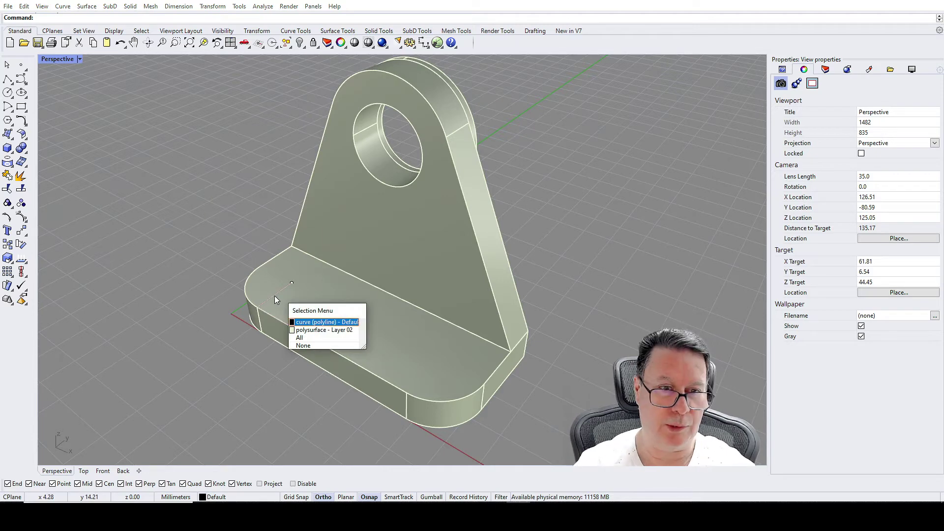
pyautogui.click(307, 322)
pyautogui.press('Delete')
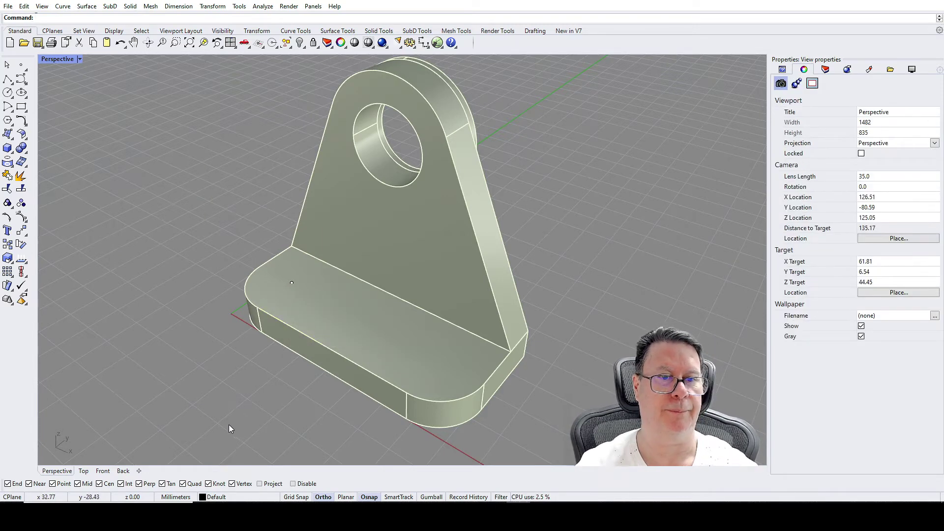
# Draw a 20 mm diameter circle on the base plate's top face, centred on the point object near the rounded corner
pyautogui.click(8, 93)
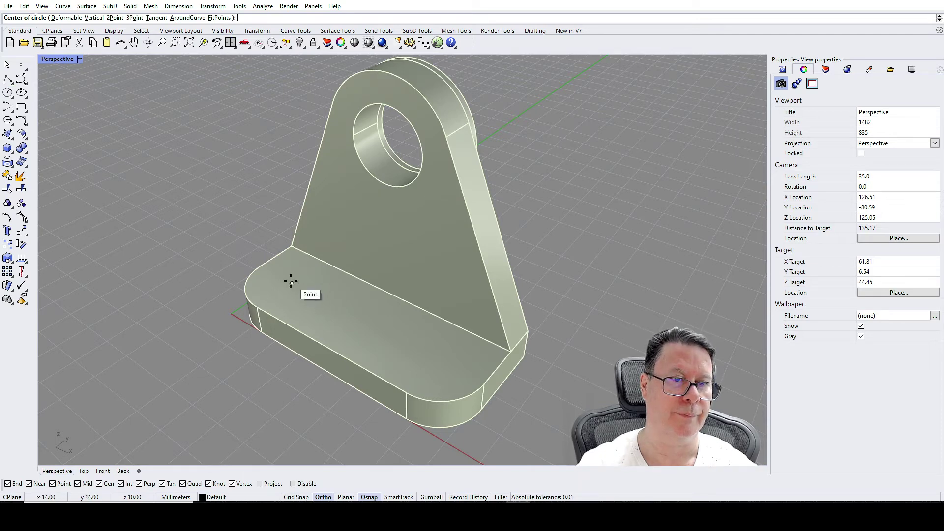
pyautogui.click(292, 284)
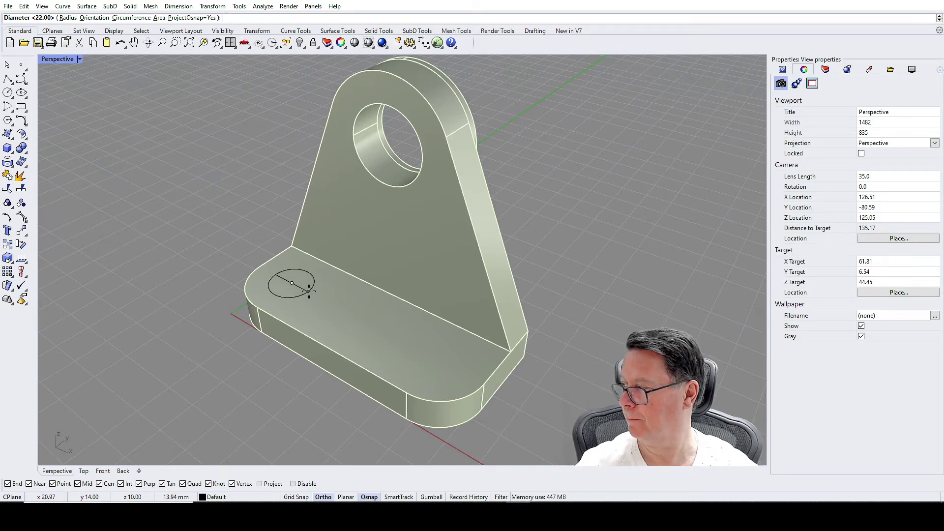
pyautogui.write('20')
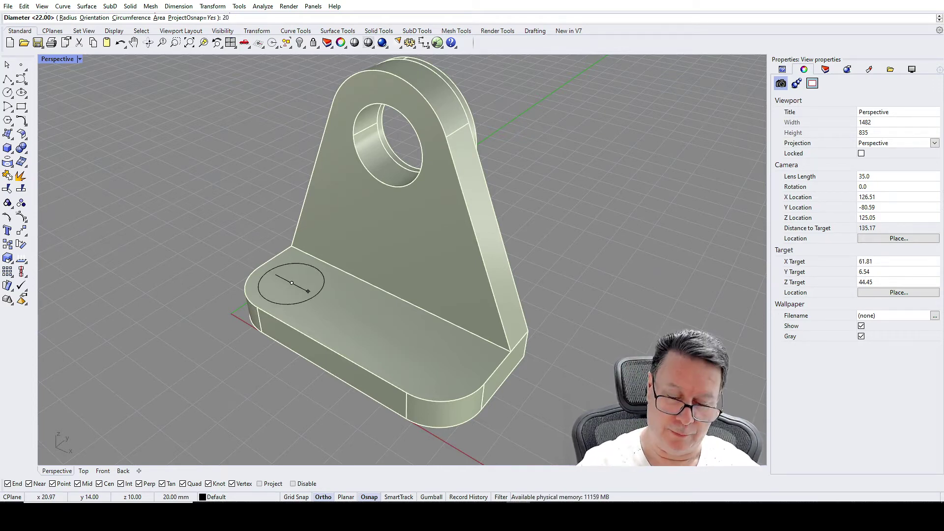
pyautogui.press('Return')
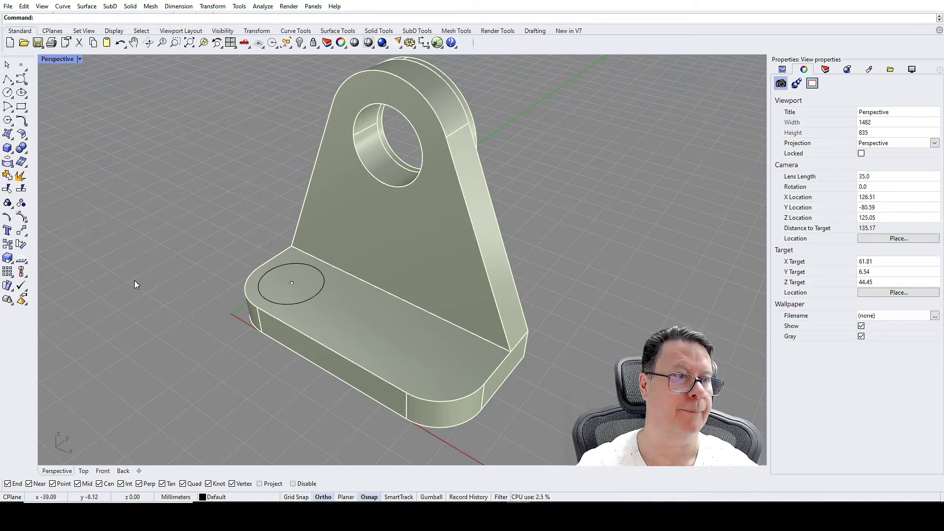
pyautogui.click(10, 169)
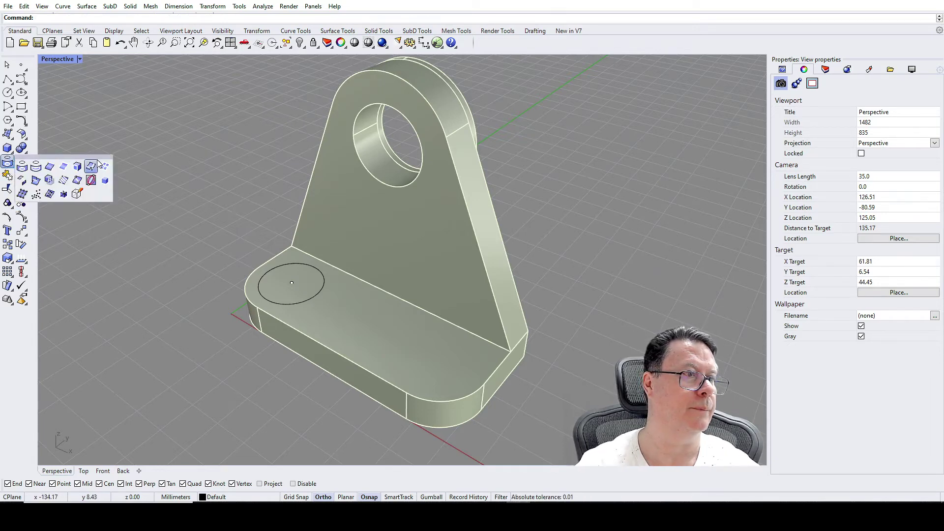
pyautogui.click(10, 209)
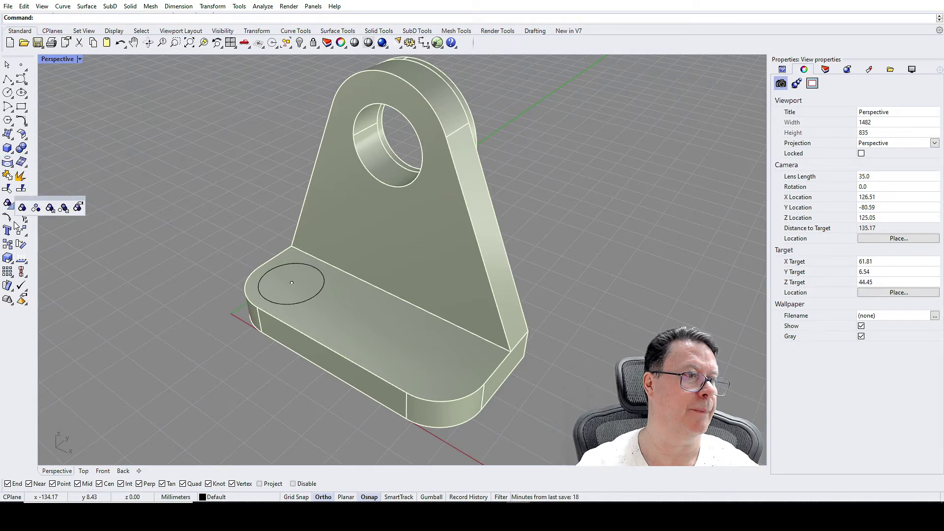
pyautogui.click(7, 260)
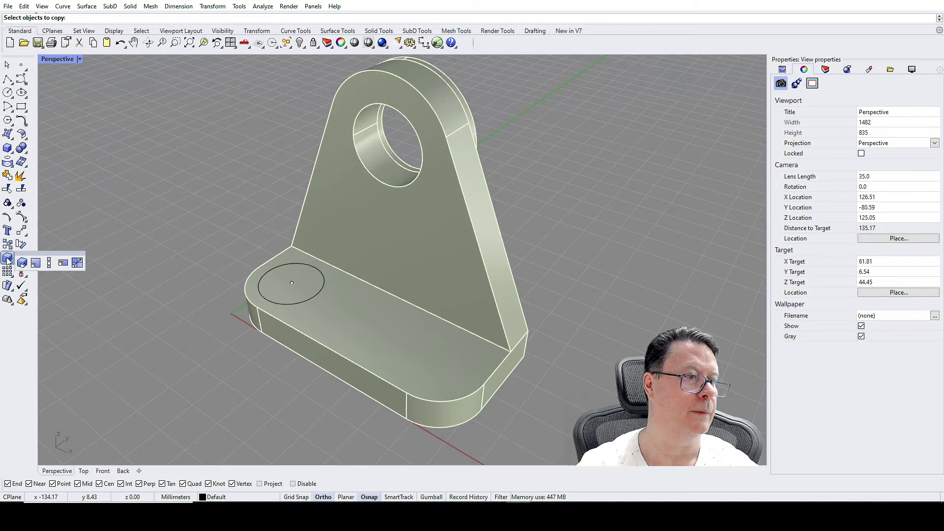
pyautogui.click(13, 274)
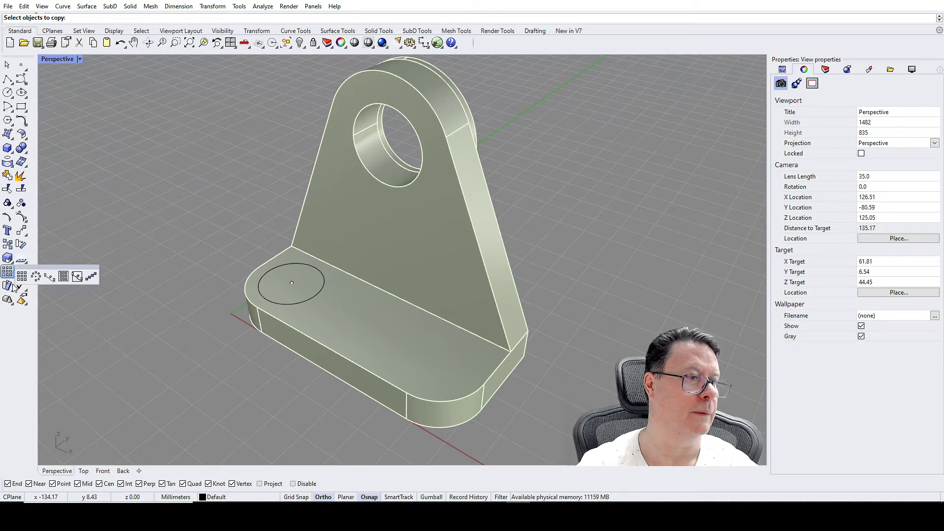
pyautogui.click(10, 288)
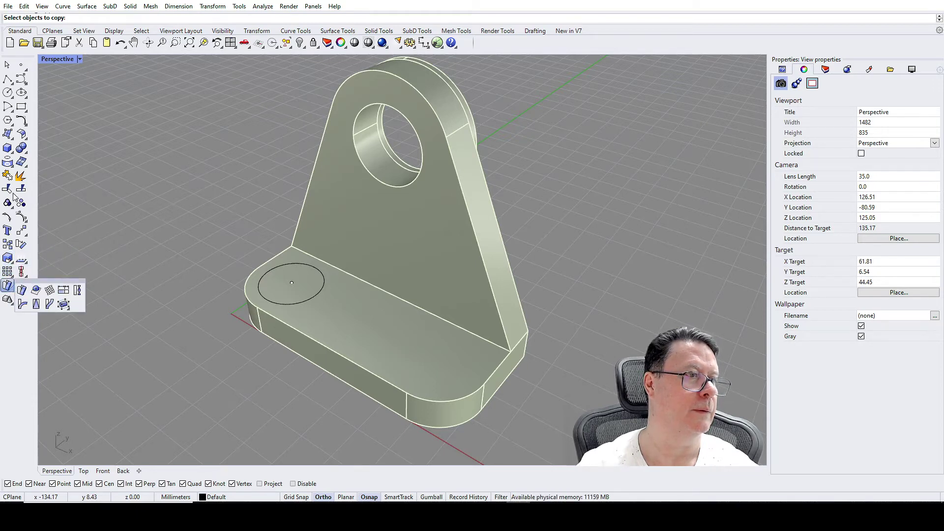
pyautogui.click(8, 167)
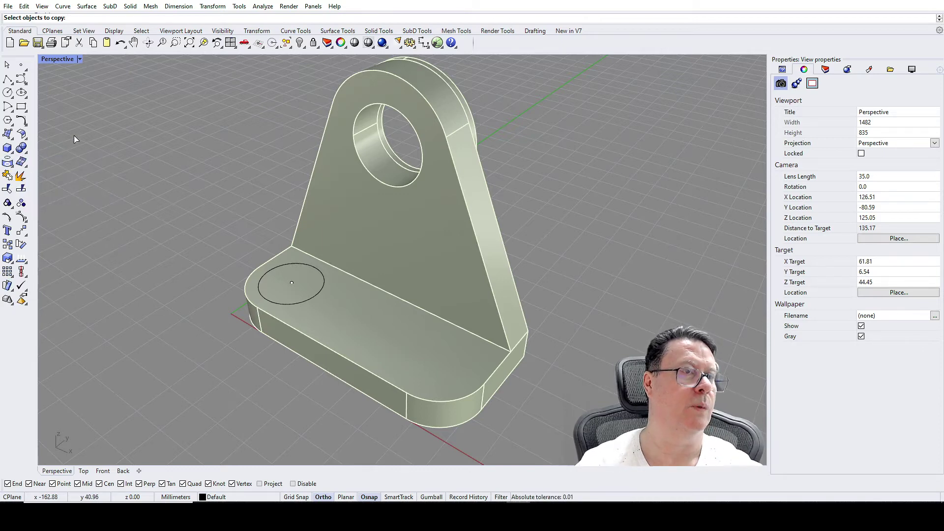
pyautogui.press('Escape')
# Mirror the circle across the base plate's midline, starting at the front edge's midpoint, and delete the point object at the original circle's centre
pyautogui.write('Mirror')
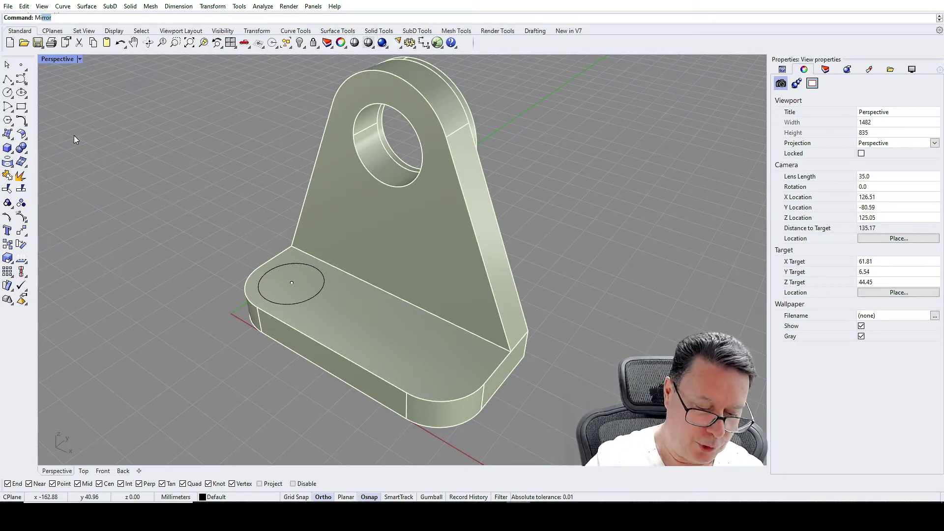
pyautogui.press('Return')
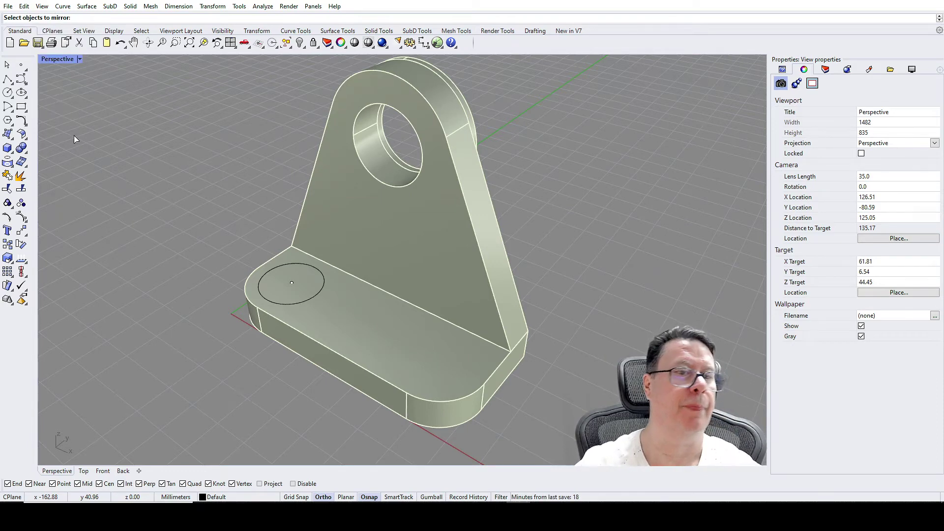
pyautogui.click(321, 294)
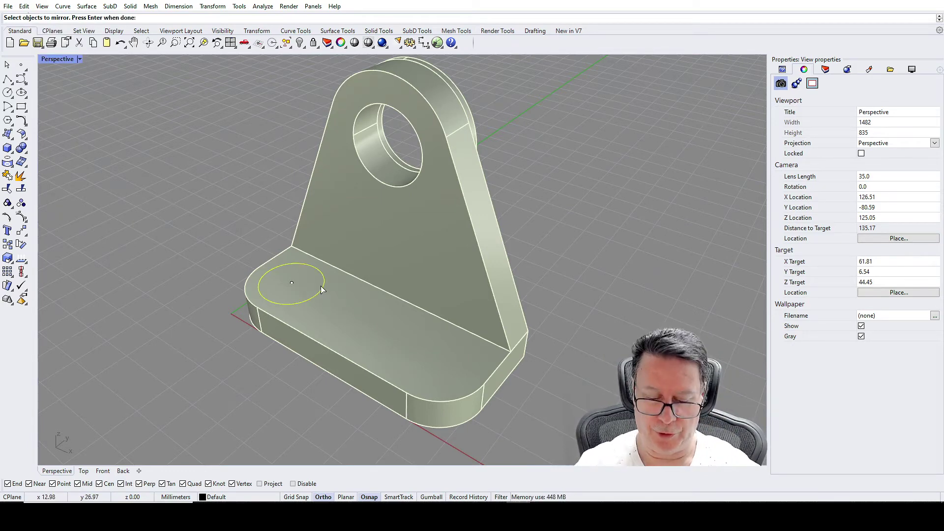
pyautogui.press('Return')
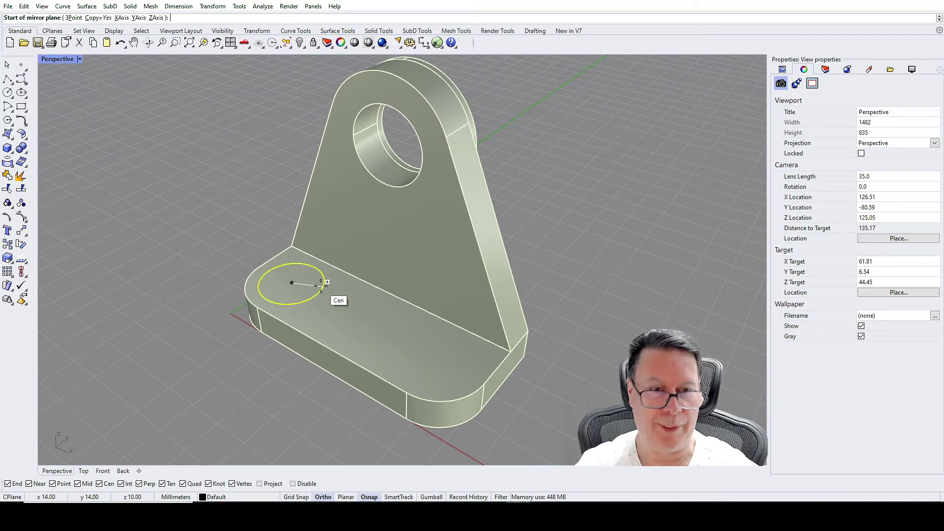
pyautogui.click(326, 344)
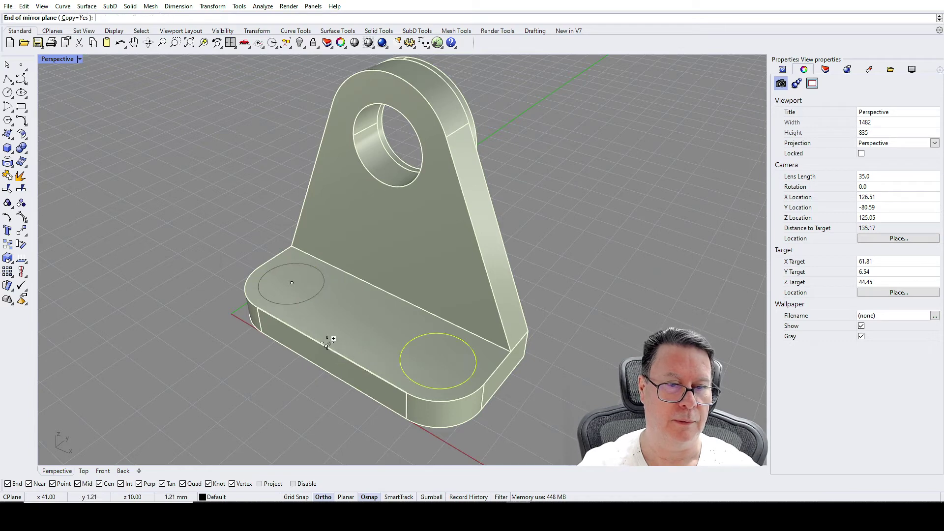
pyautogui.click(388, 296)
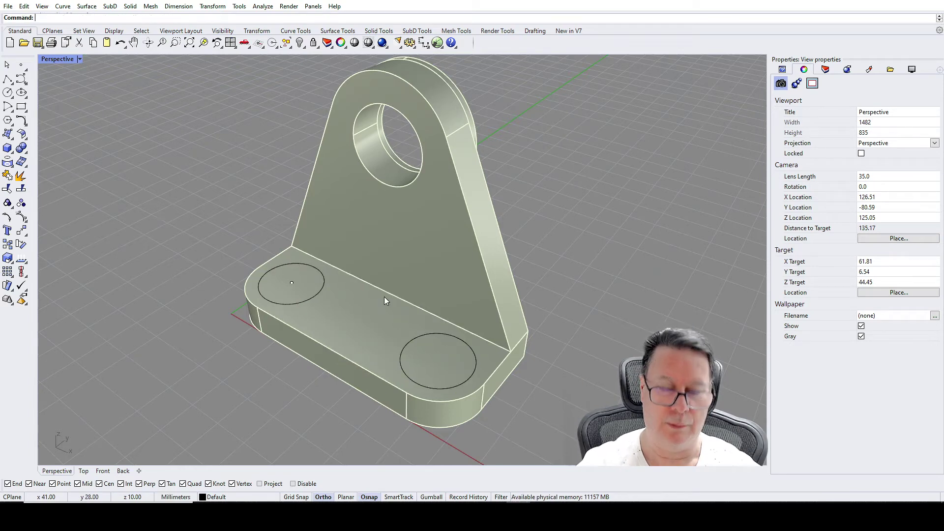
pyautogui.click(292, 283)
pyautogui.press('Escape')
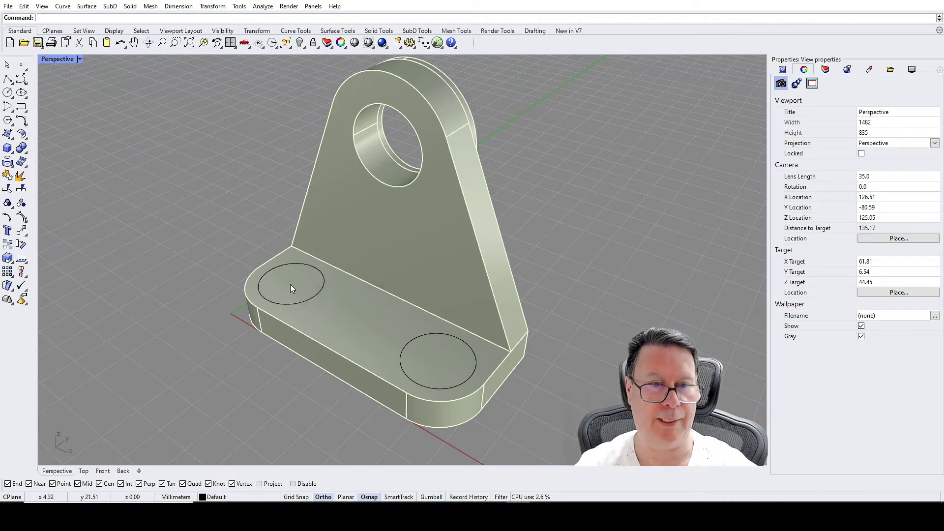
# Try to extrude both base-plate circles by -2 mm as solids, with BothSides set to No and Solid set to Yes
pyautogui.click(317, 293)
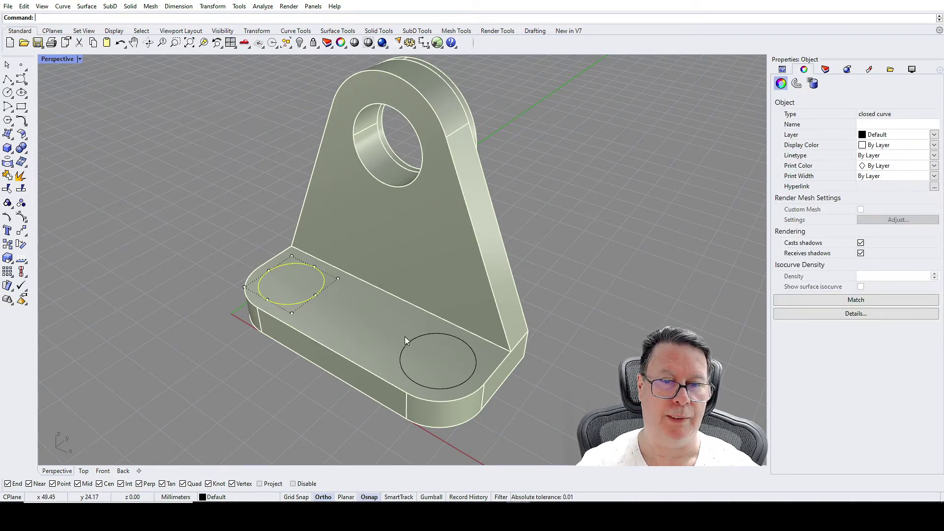
pyautogui.click(415, 344)
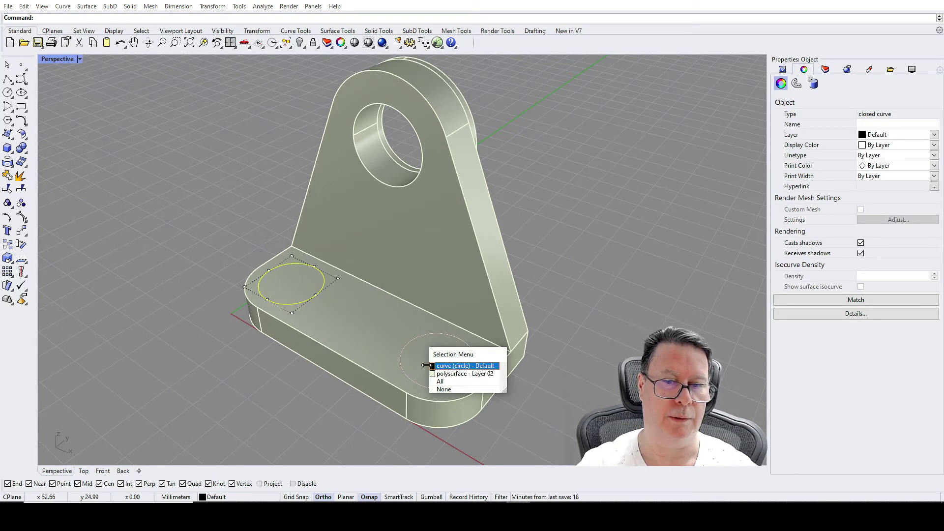
pyautogui.click(430, 366)
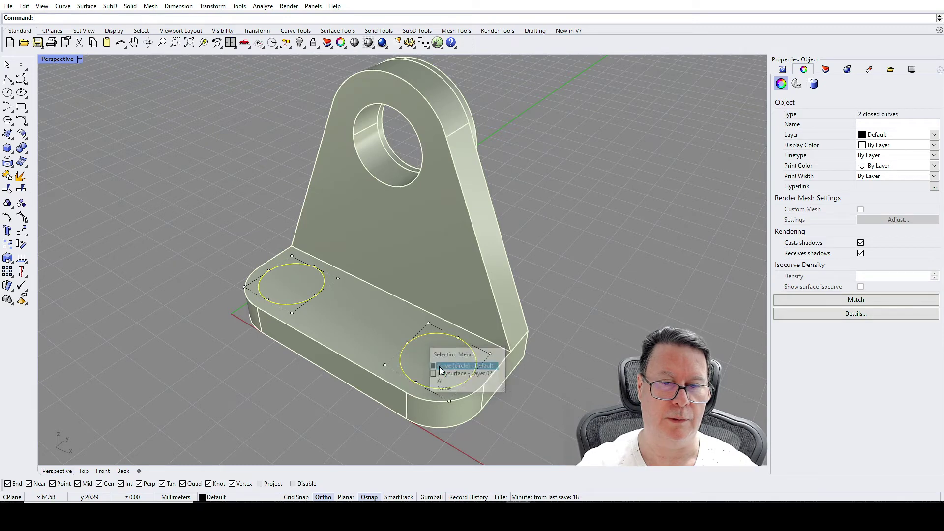
pyautogui.click(8, 153)
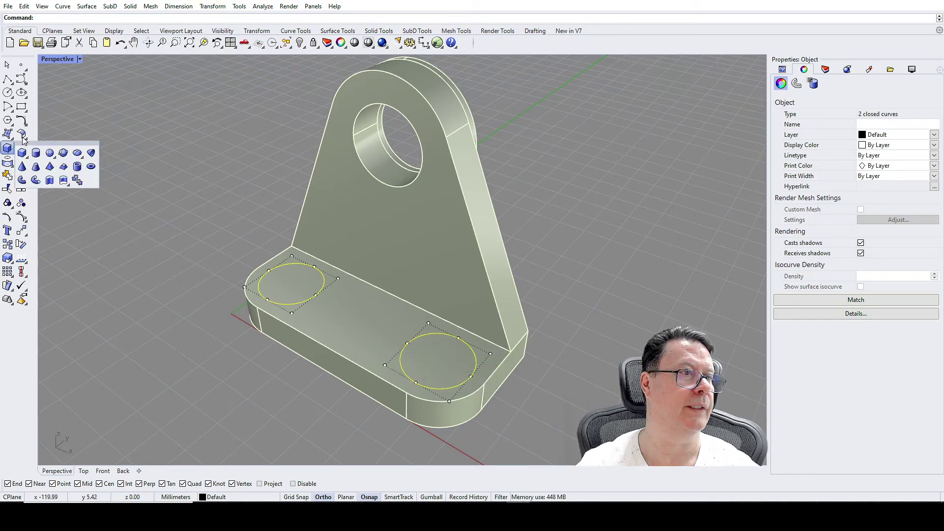
pyautogui.click(12, 134)
pyautogui.click(13, 136)
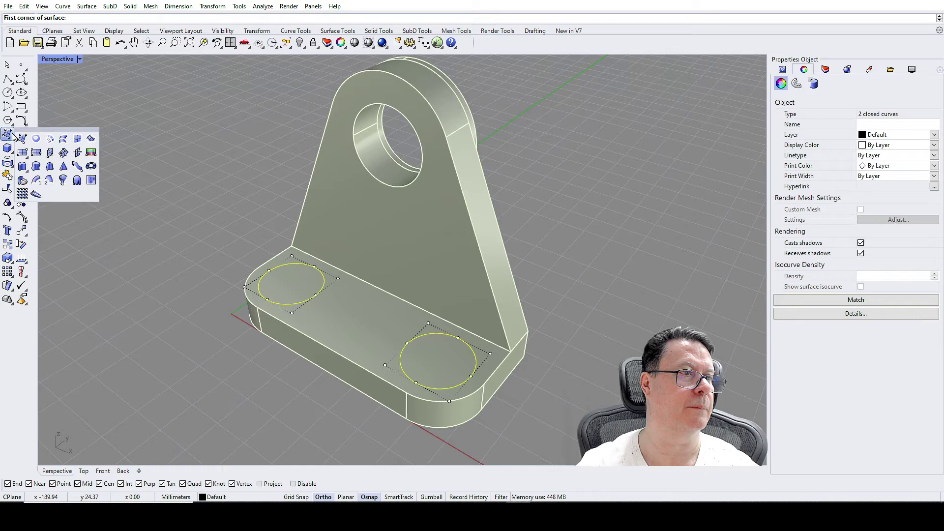
pyautogui.click(23, 170)
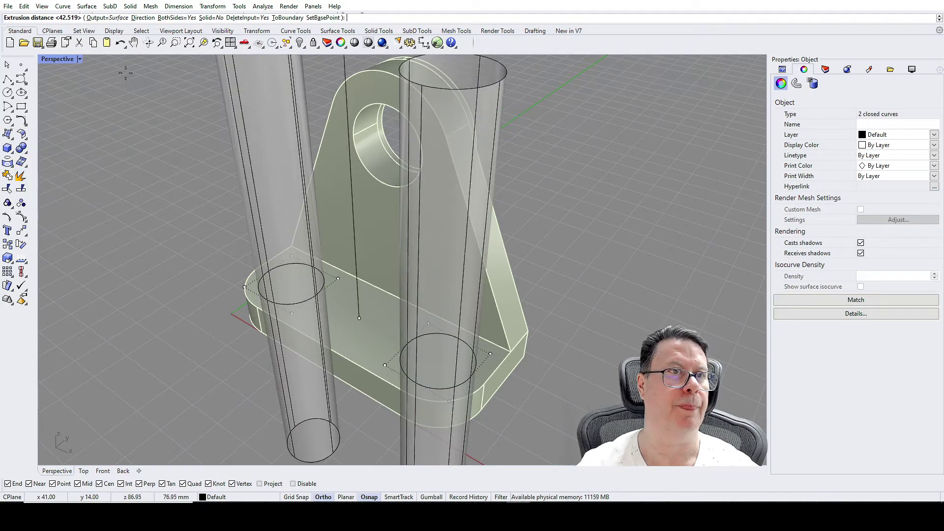
pyautogui.click(175, 18)
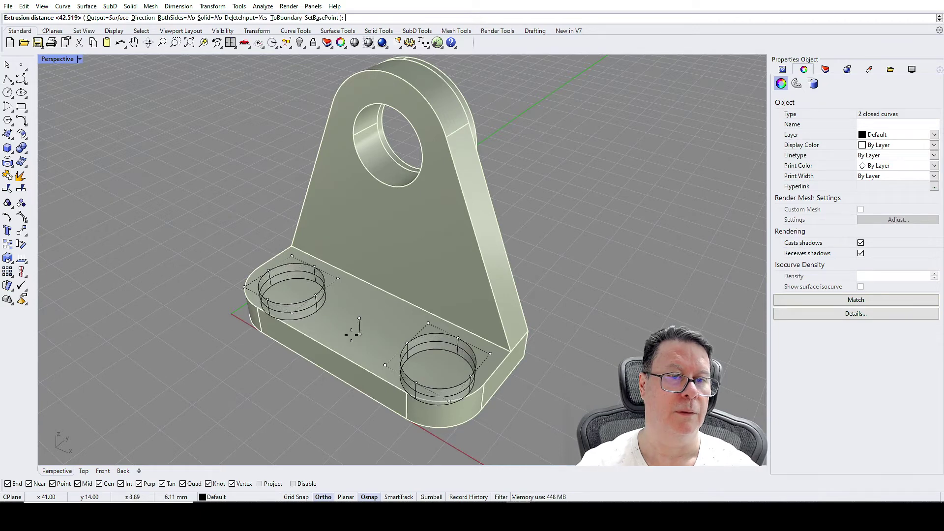
pyautogui.click(209, 18)
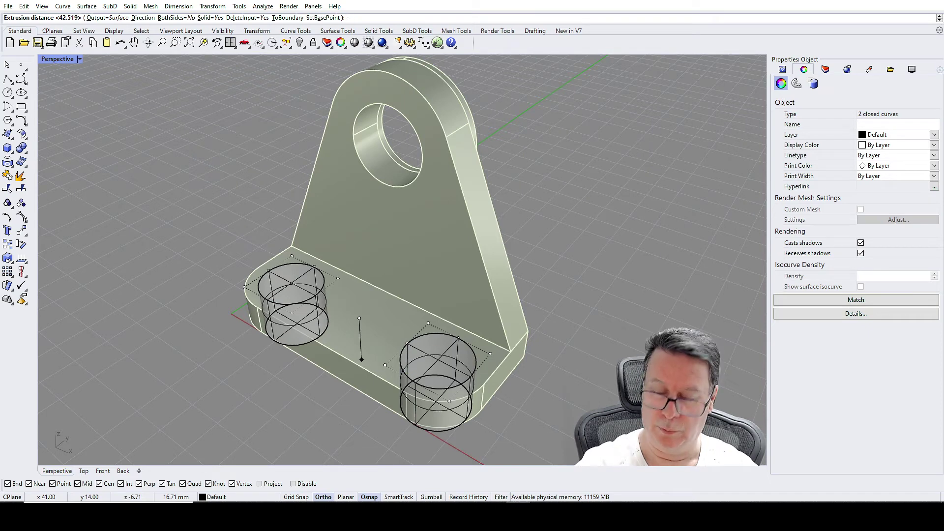
pyautogui.click(361, 359)
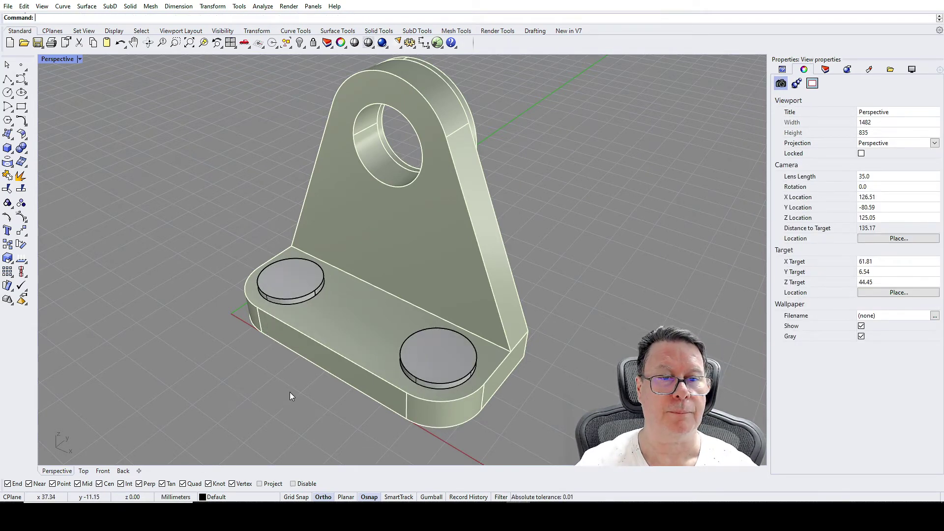
# Undo the disc extrusion and extrude both circles 2 mm down into the base plate as solids
pyautogui.moveTo(294, 403)
pyautogui.mouseDown(button='right')
pyautogui.moveTo(341, 341)
pyautogui.moveTo(344, 310)
pyautogui.moveTo(293, 344)
pyautogui.moveTo(274, 386)
pyautogui.moveTo(303, 387)
pyautogui.moveTo(287, 394)
pyautogui.mouseUp(button='right')
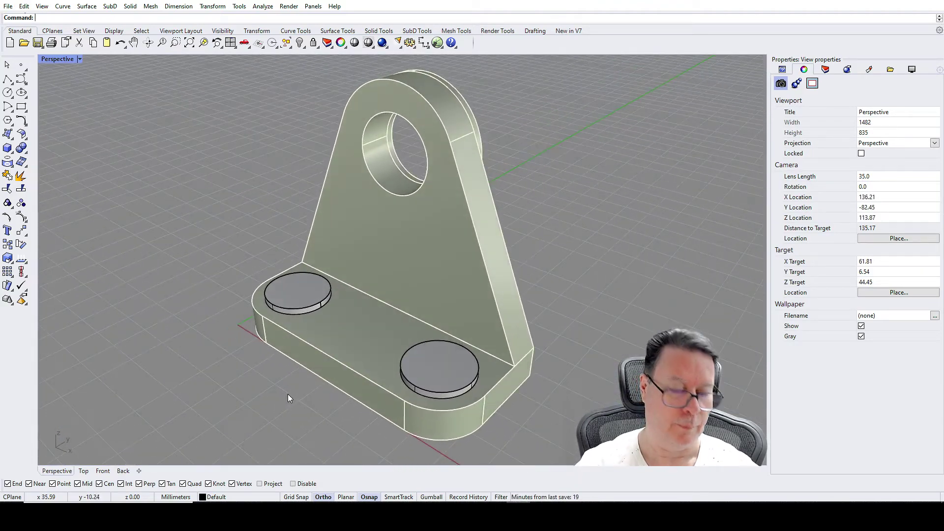
pyautogui.hotkey('ctrl', 'z')
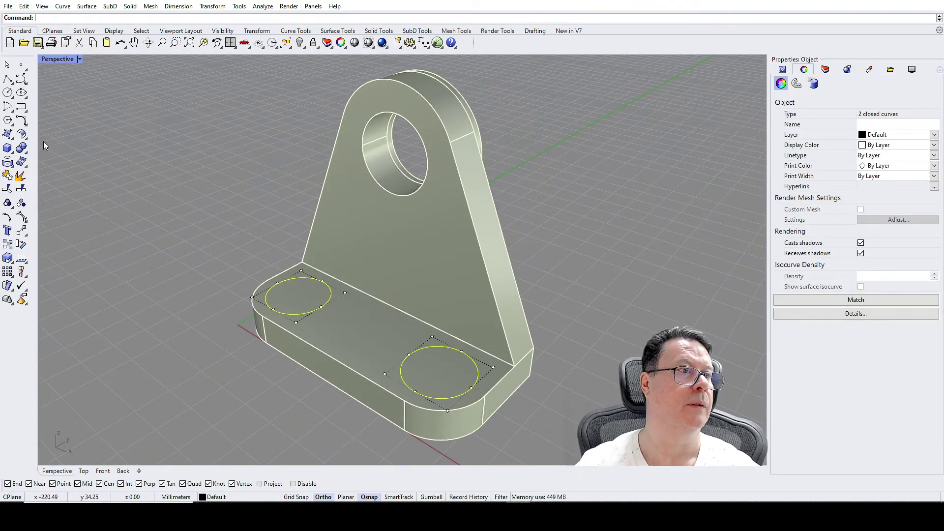
pyautogui.write('Extrude')
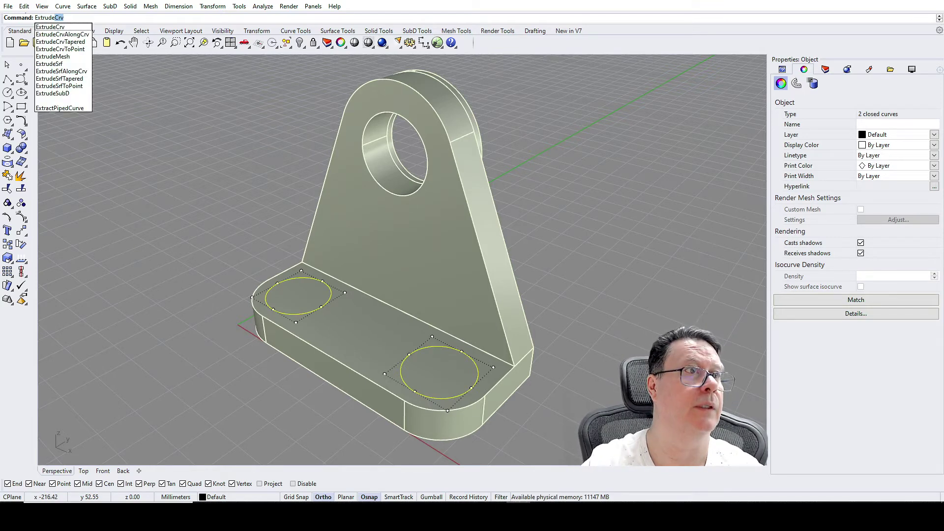
pyautogui.press('Return')
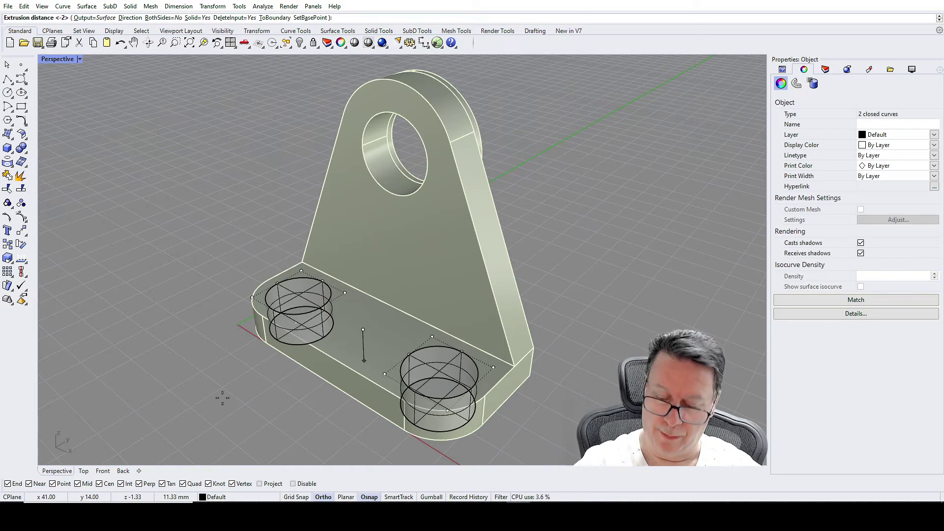
pyautogui.write('2')
pyautogui.press('Return')
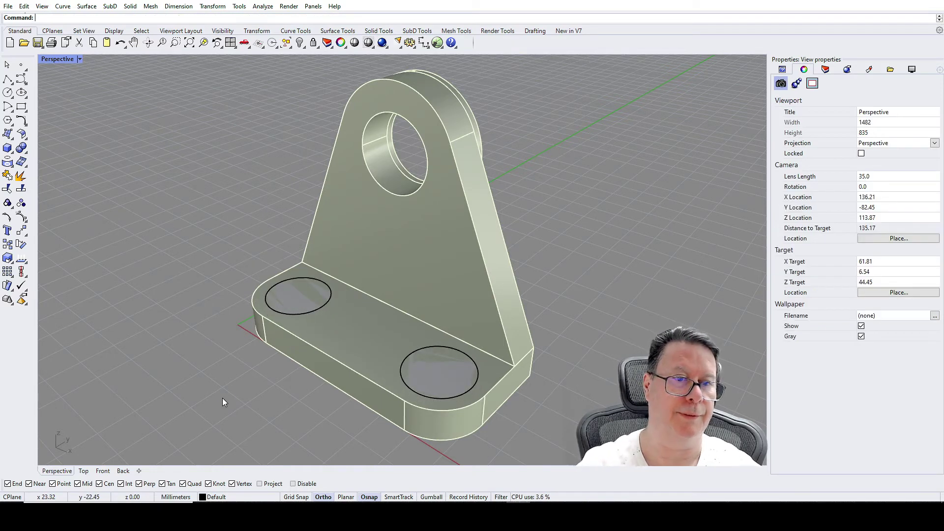
# Try a Boolean difference with the two base-plate discs as the objects to subtract from and the bracket as the cutter
pyautogui.click(311, 303)
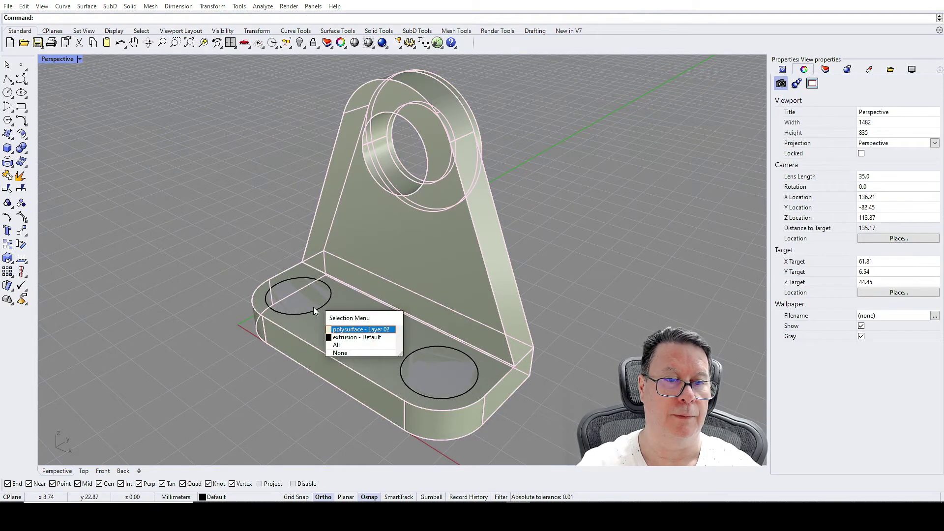
pyautogui.press('Down')
pyautogui.press('Return')
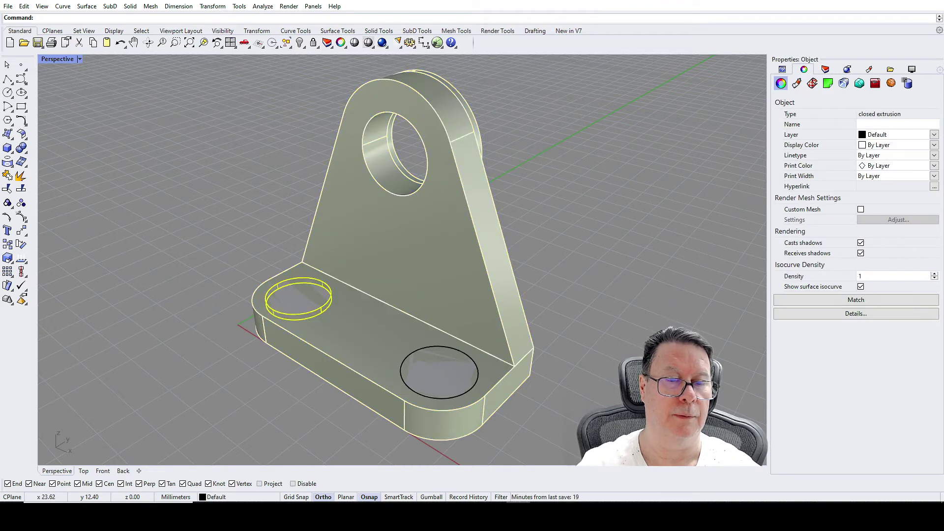
pyautogui.keyDown('shift'); pyautogui.click(420, 349); pyautogui.keyUp('shift')
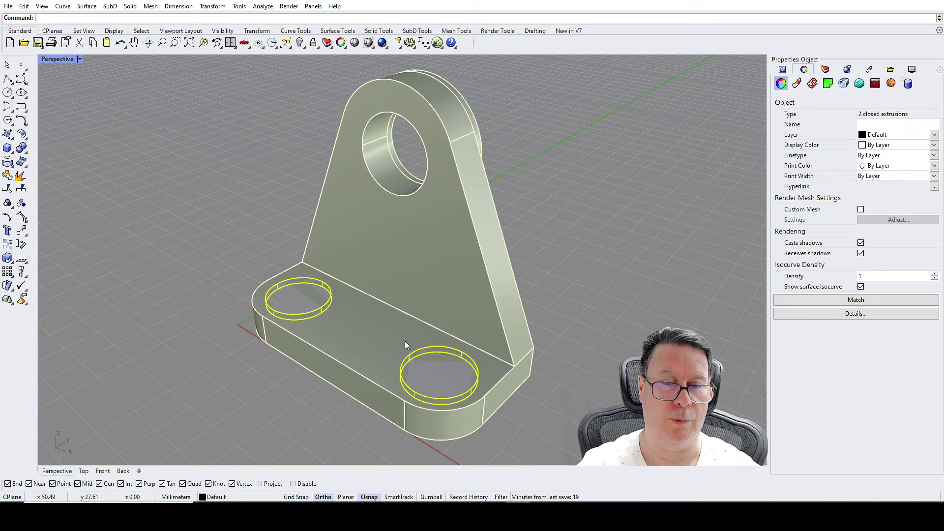
pyautogui.click(27, 153)
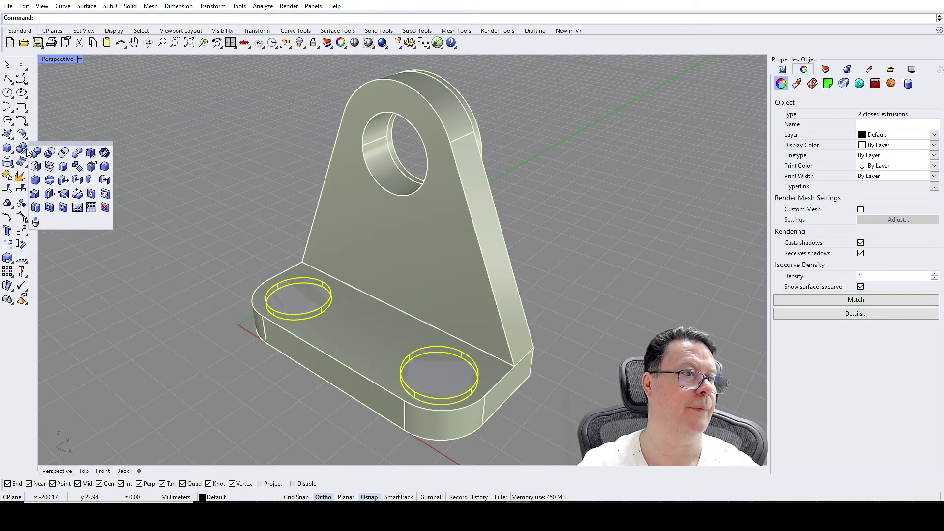
pyautogui.click(49, 156)
pyautogui.click(324, 195)
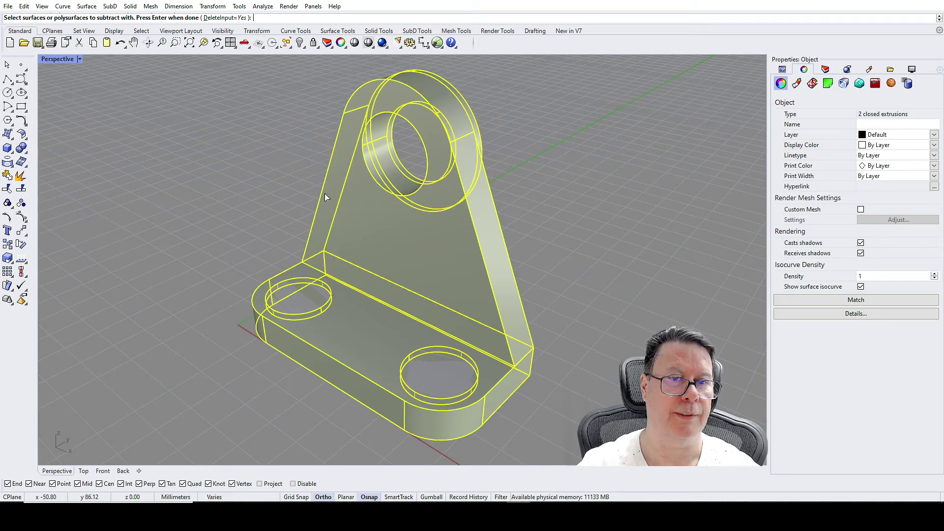
pyautogui.press('Return')
pyautogui.click(270, 246)
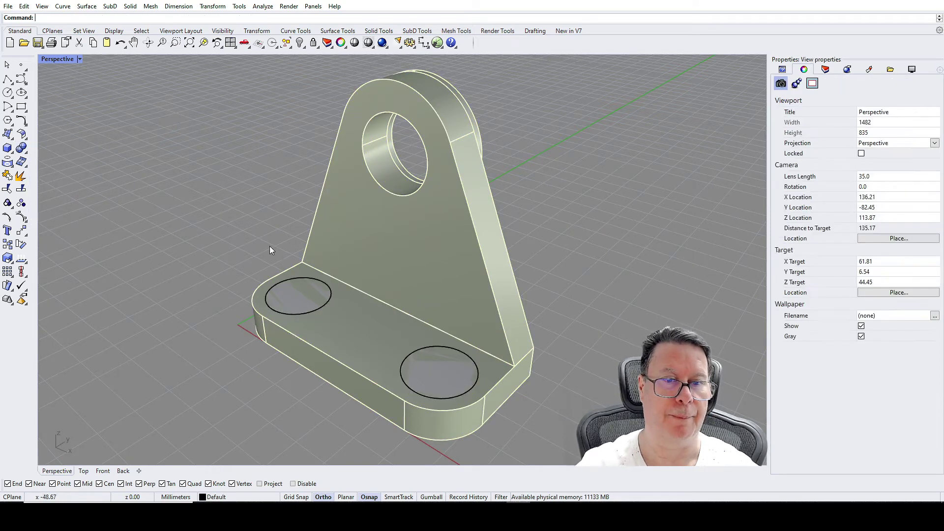
# Hide Layer 02, which holds the bracket, to isolate the two discs
pyautogui.scroll(-3, 520, 369)
pyautogui.scroll(3, 517, 361)
pyautogui.click(521, 325)
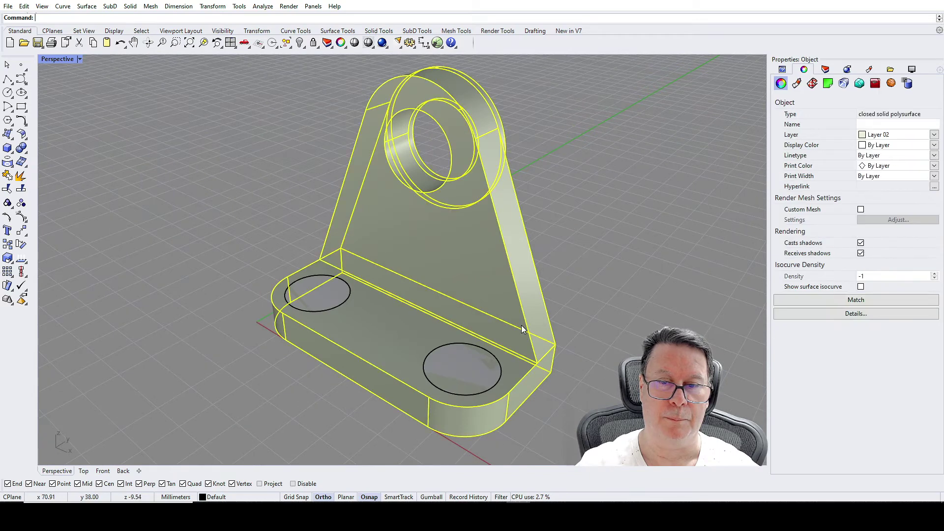
pyautogui.click(825, 69)
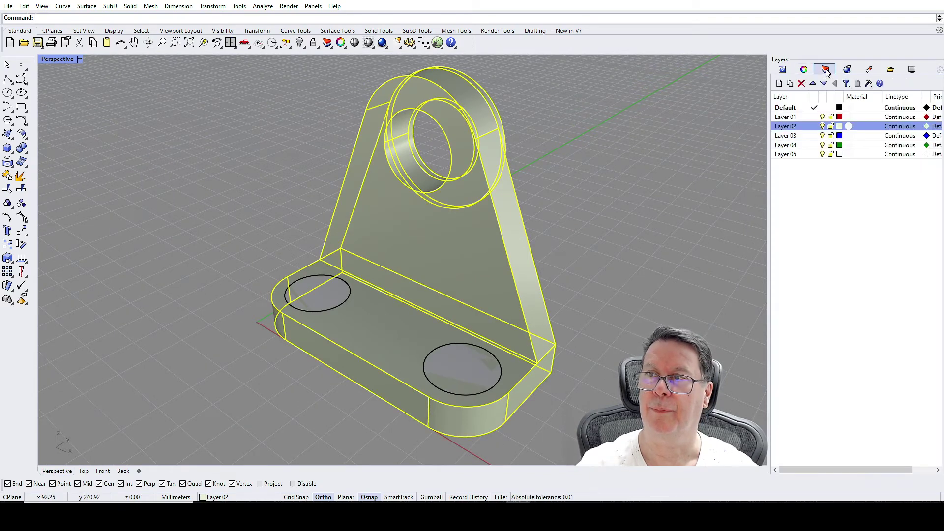
pyautogui.click(823, 127)
pyautogui.click(823, 126)
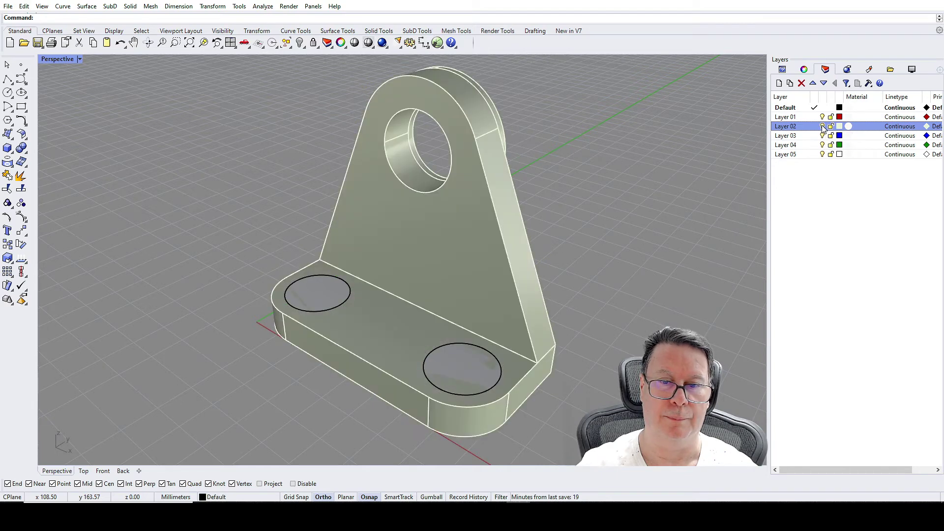
pyautogui.click(823, 127)
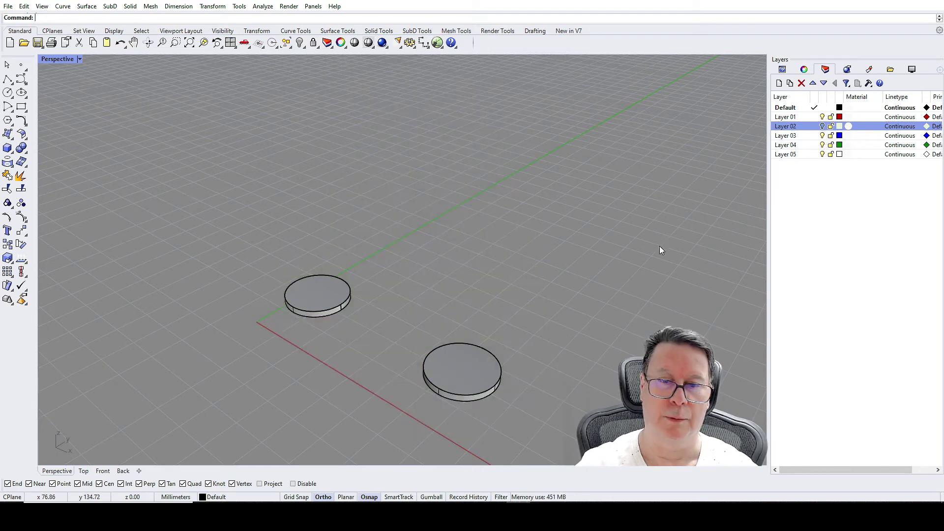
# Select both discs and move them to Layer 04
pyautogui.hotkey('ctrl', 'a')
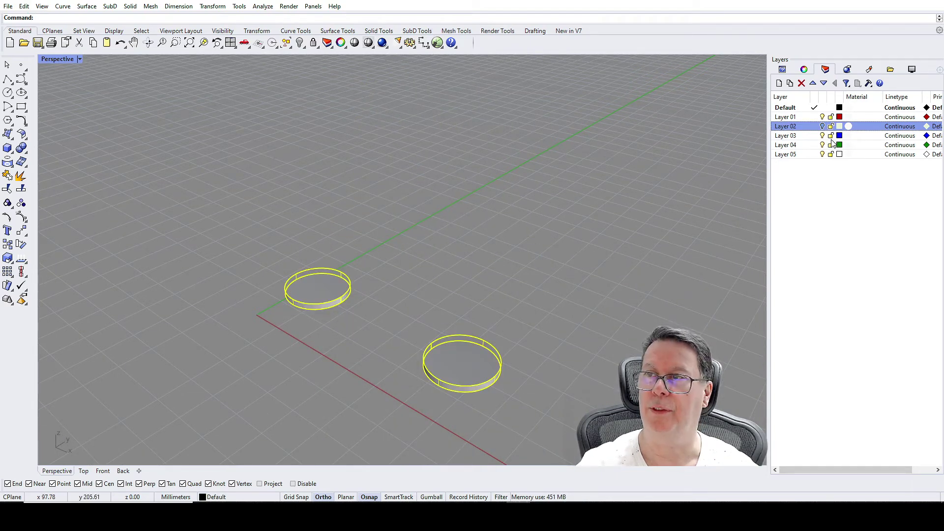
pyautogui.click(857, 145)
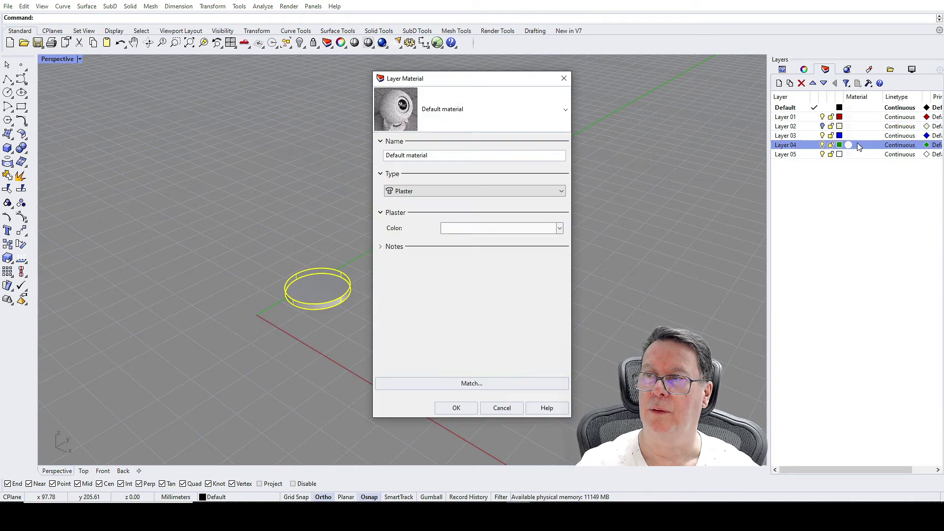
pyautogui.click(564, 78)
pyautogui.rightClick(830, 145)
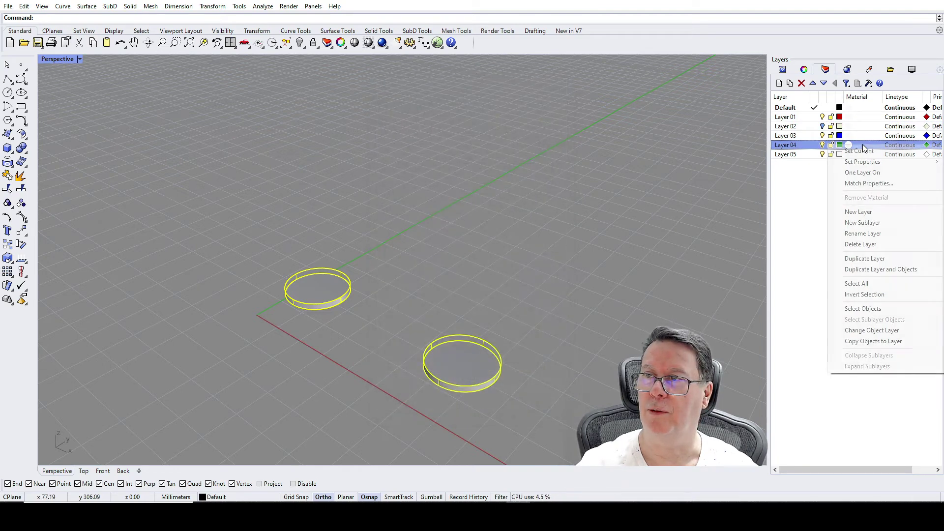
pyautogui.click(880, 330)
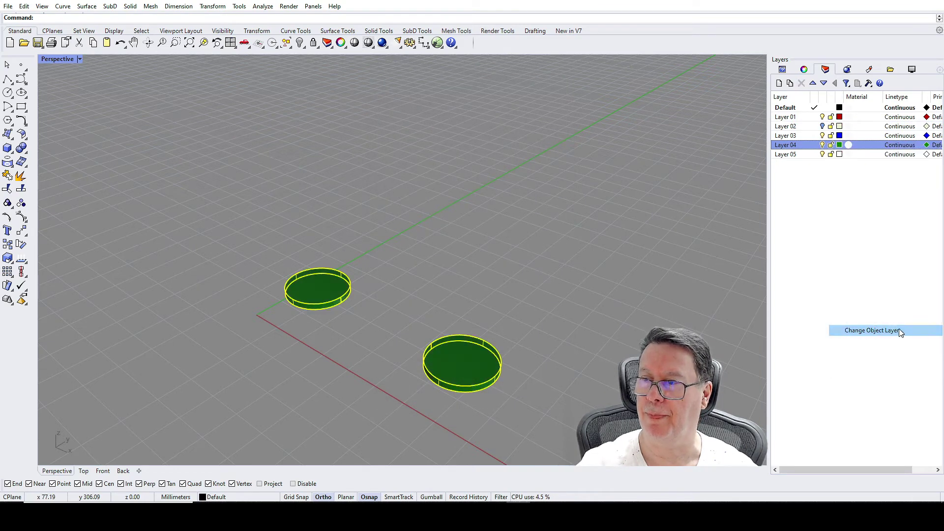
# Show Layer 02 and toggle Layer 04 off and on to inspect the bracket without the discs
pyautogui.click(823, 146)
pyautogui.click(823, 125)
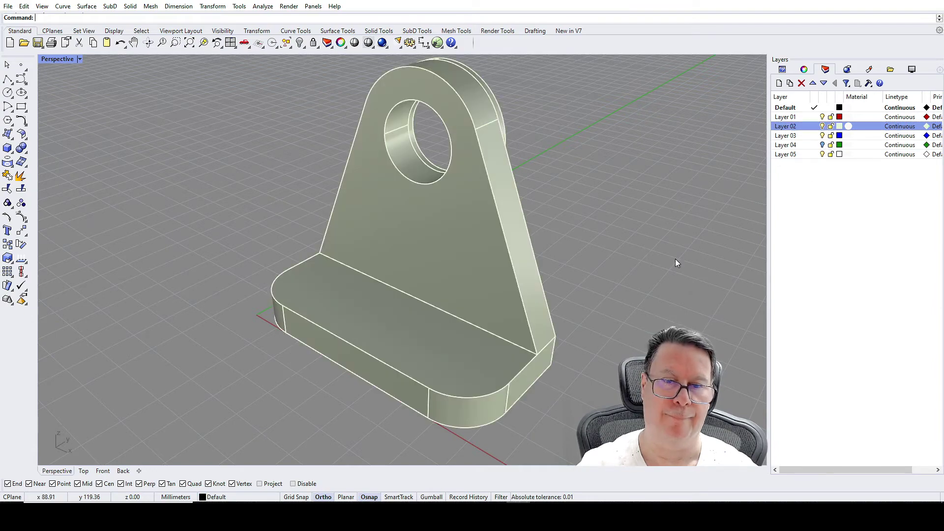
pyautogui.moveTo(565, 379); pyautogui.dragTo(716, 270, button='right')
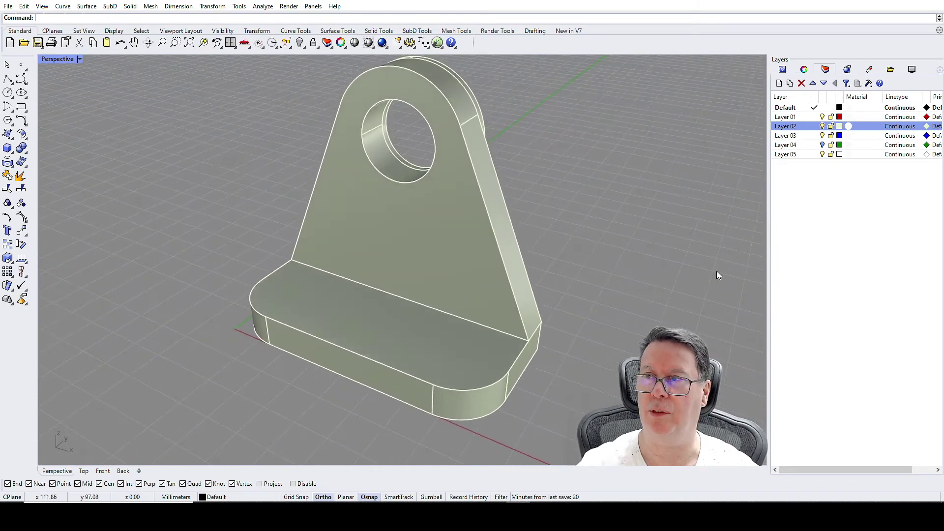
pyautogui.click(822, 145)
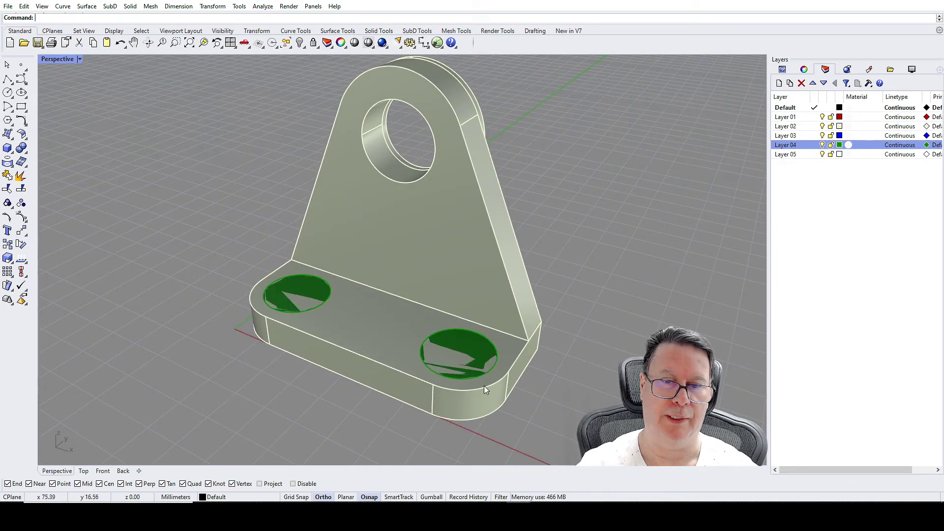
# Try a Boolean difference starting with the disc farther from the origin as the object to subtract from
pyautogui.click(455, 347)
pyautogui.click(484, 273)
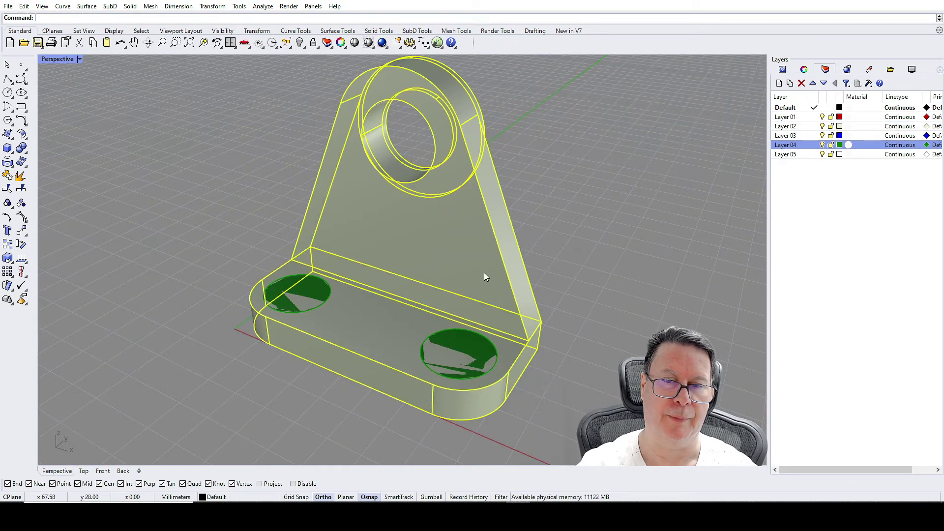
pyautogui.click(22, 151)
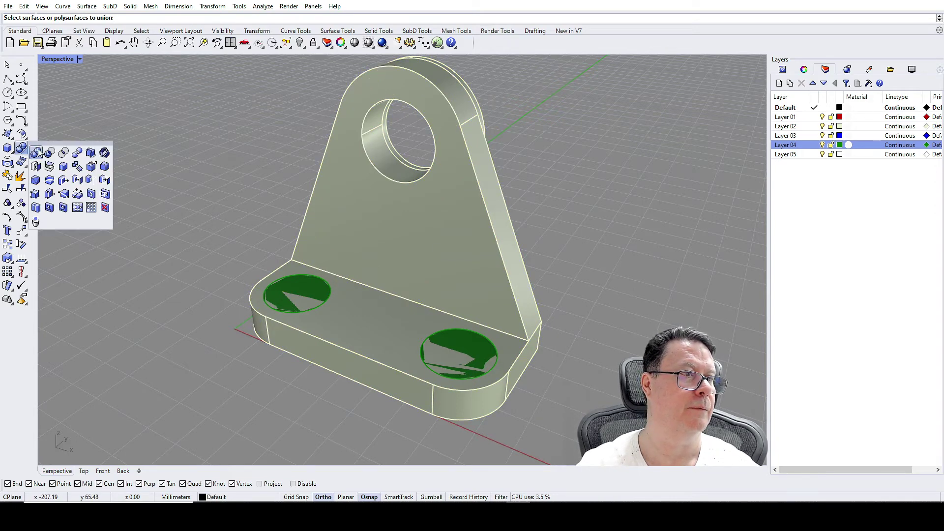
pyautogui.click(150, 134)
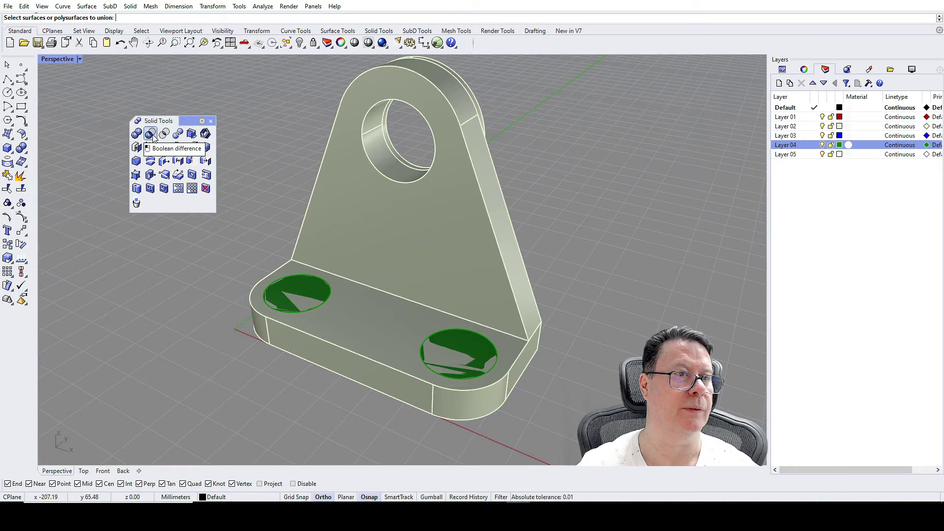
pyautogui.click(448, 335)
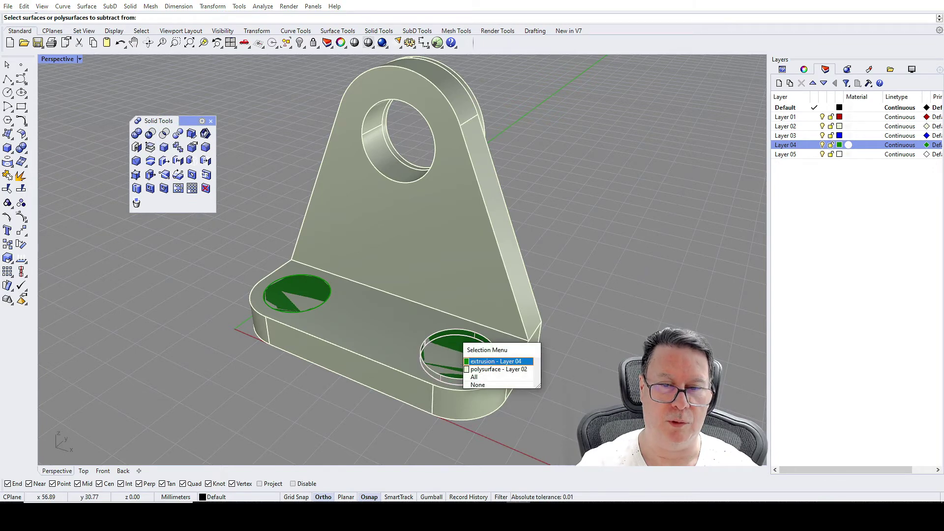
pyautogui.click(495, 361)
pyautogui.press('Return')
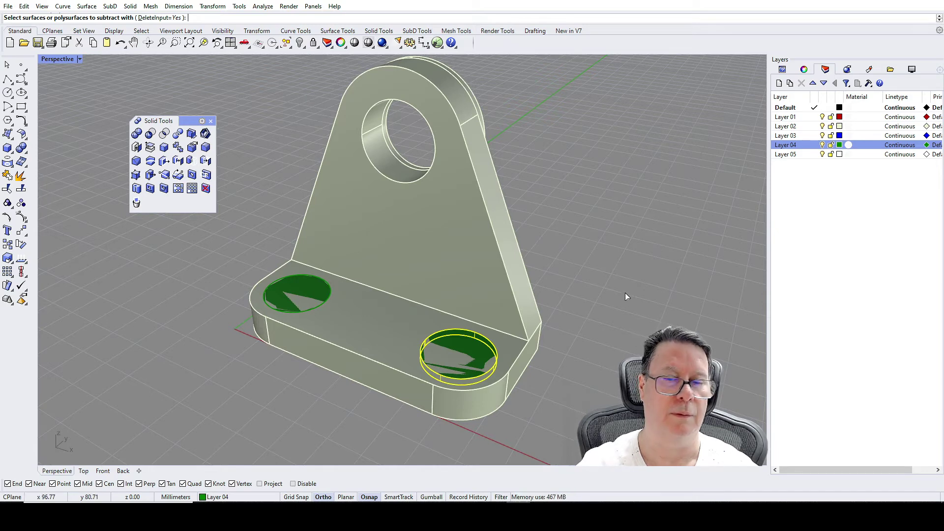
pyautogui.press('Return')
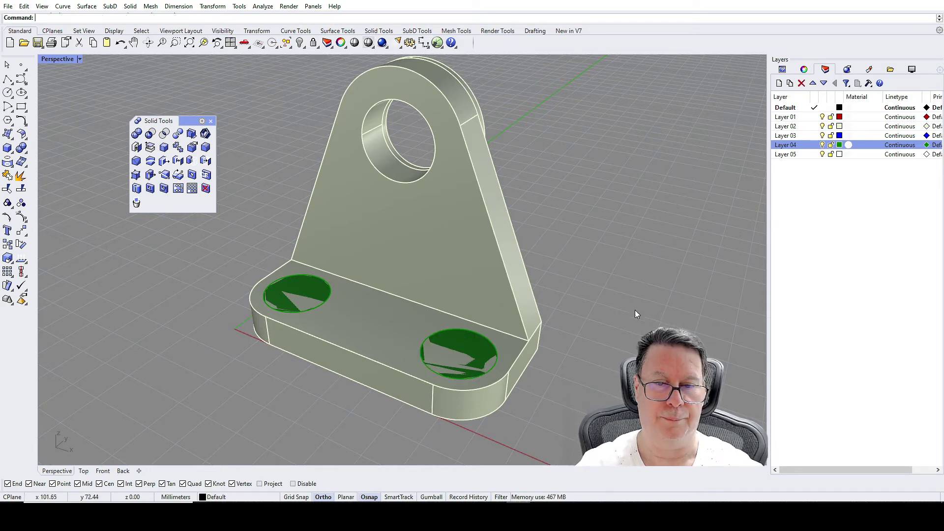
# Delete the Layer 04 disc farther from the origin and undo the deletion
pyautogui.click(486, 346)
pyautogui.click(528, 371)
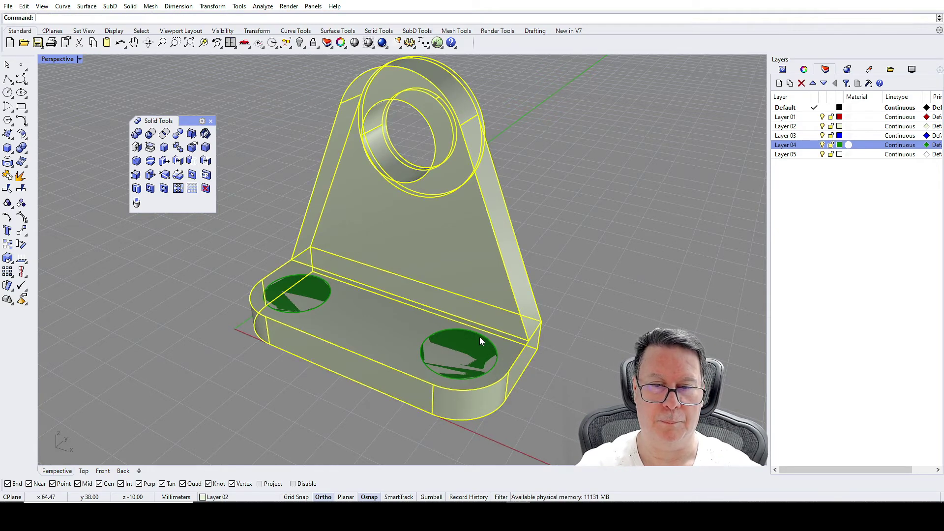
pyautogui.press('Escape')
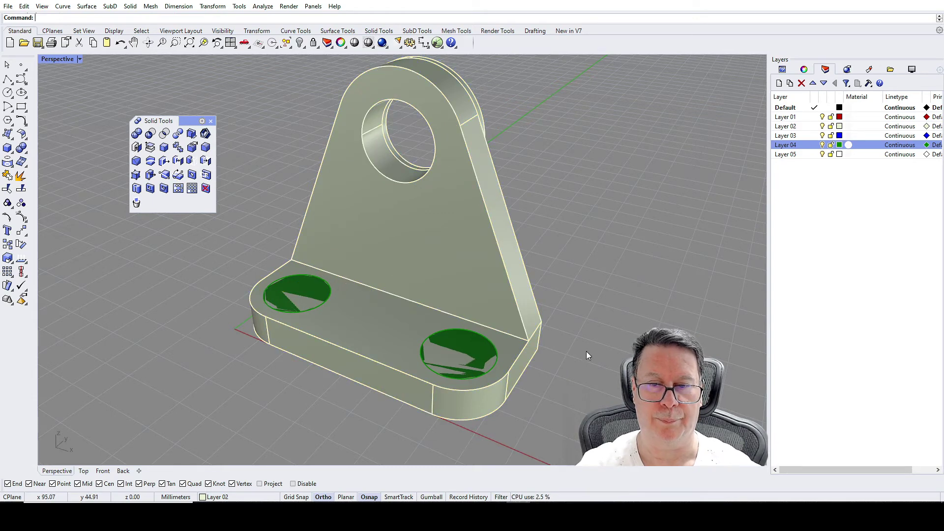
pyautogui.click(497, 351)
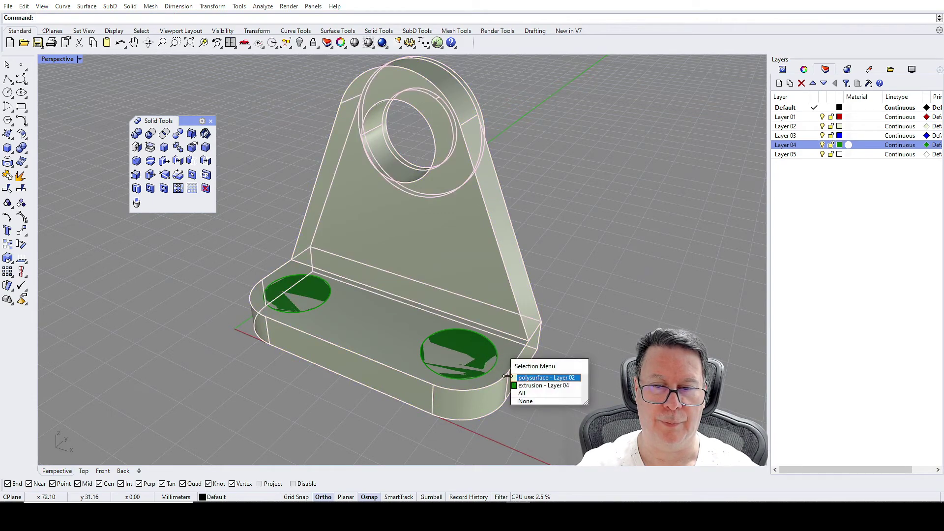
pyautogui.click(541, 384)
pyautogui.press('Delete')
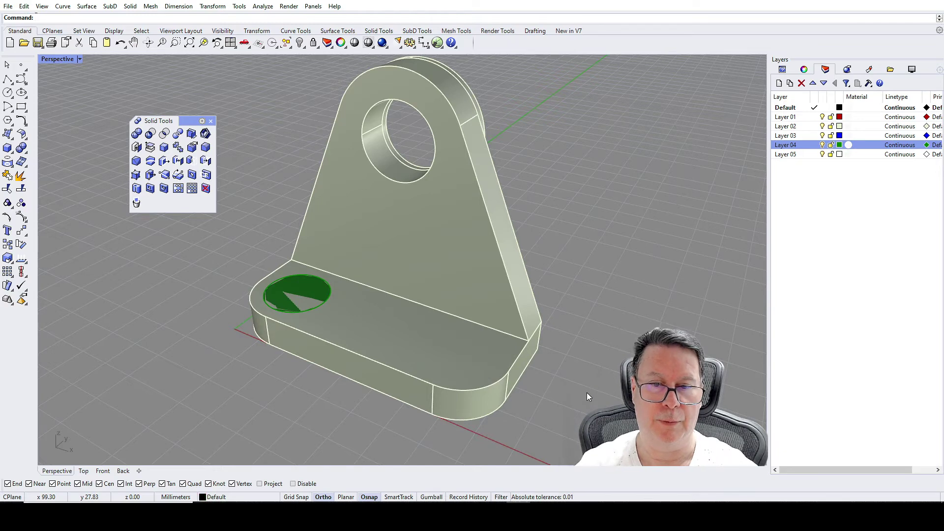
pyautogui.hotkey('ctrl', 'z')
pyautogui.press('Escape')
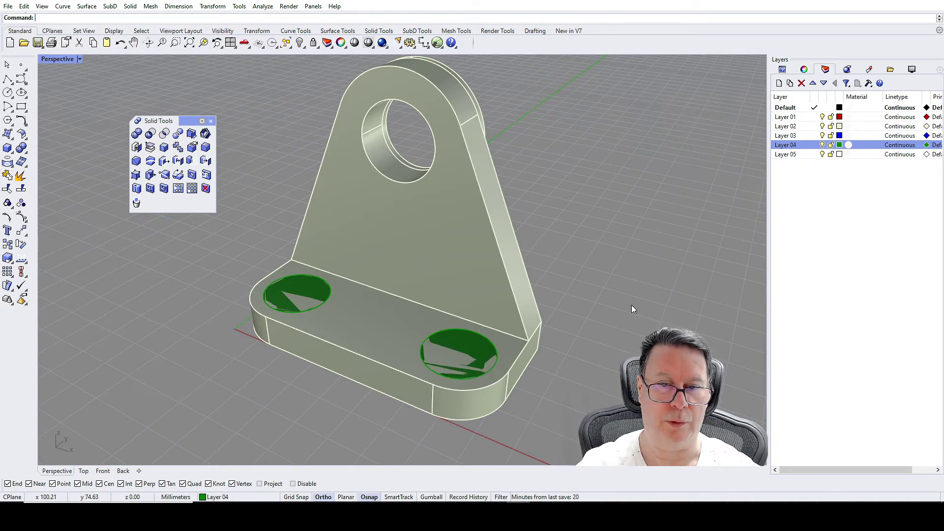
# Boolean-subtract both Layer 04 discs from the Layer 02 bracket to cut the two circular recesses in the base
pyautogui.click(464, 337)
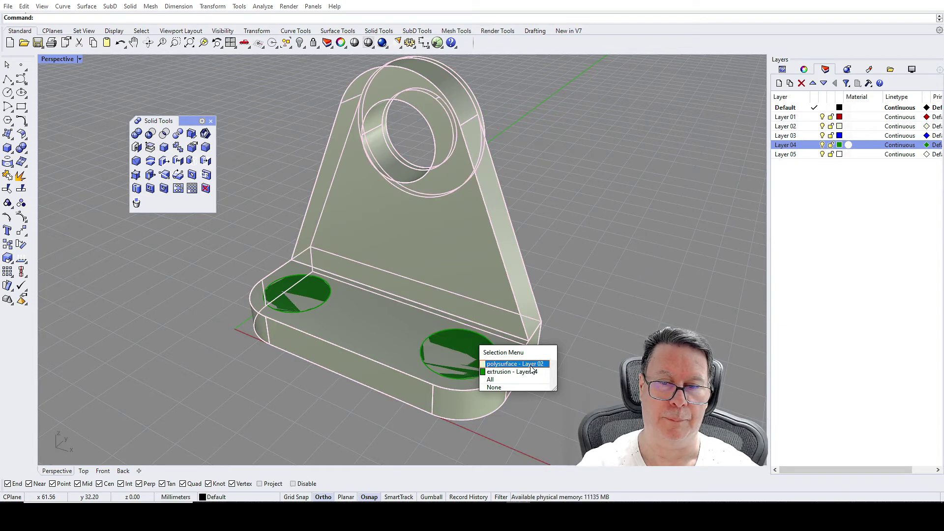
pyautogui.click(513, 364)
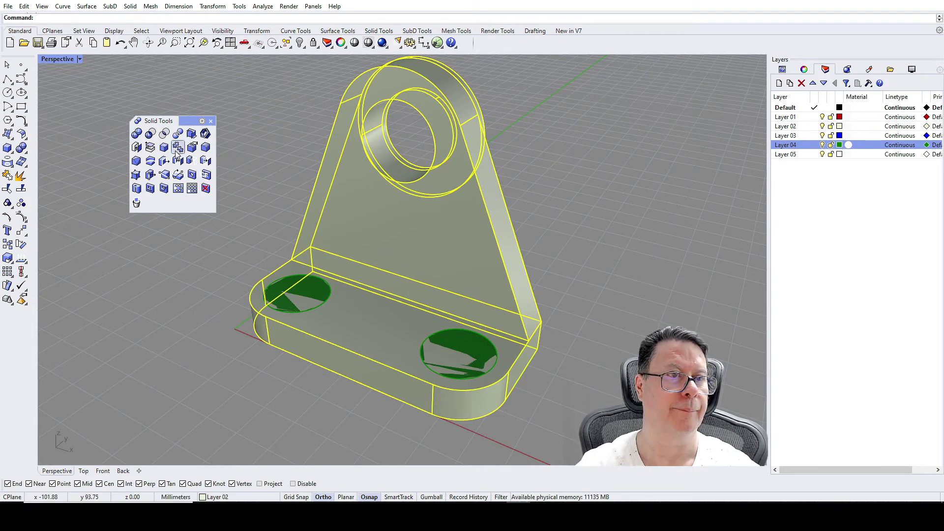
pyautogui.click(151, 134)
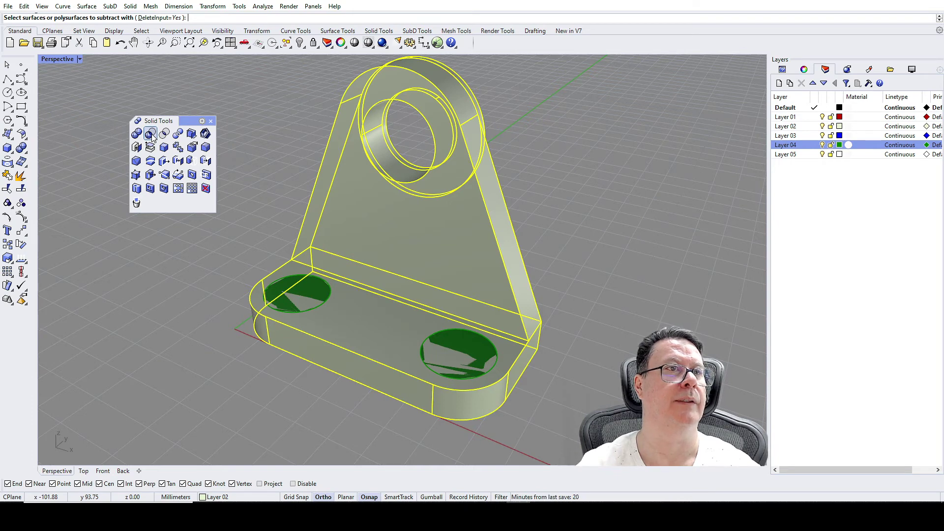
pyautogui.click(317, 287)
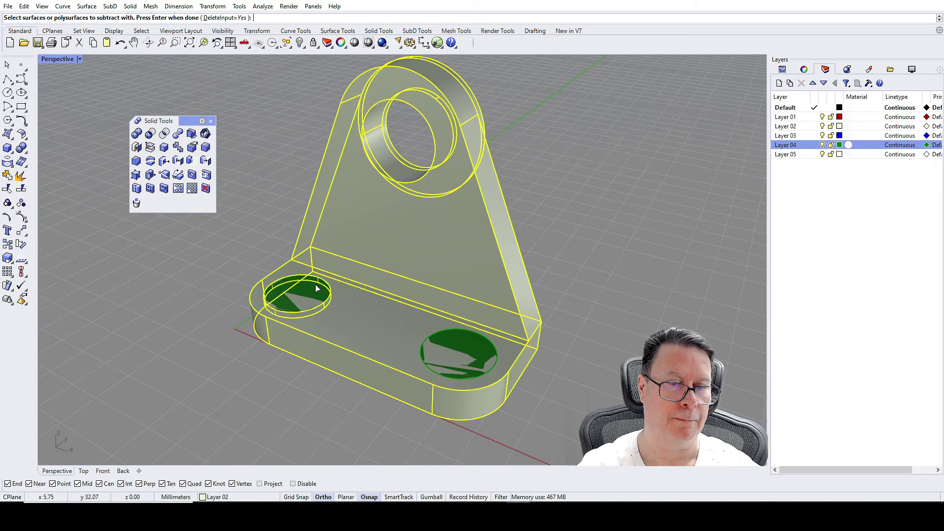
pyautogui.click(449, 343)
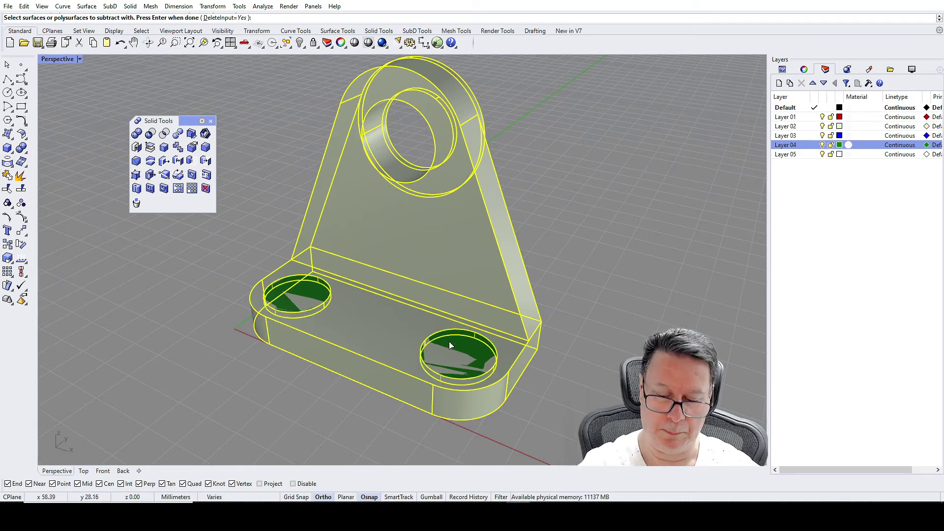
pyautogui.press('Return')
pyautogui.click(266, 208)
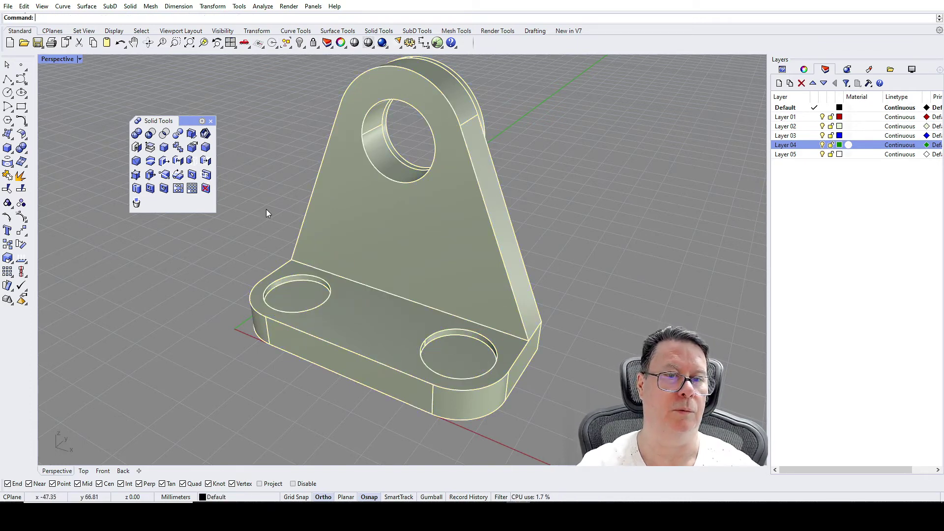
pyautogui.click(210, 121)
# Turn on the surface isocurve display for the bracket
pyautogui.moveTo(755, 228); pyautogui.dragTo(668, 292, button='right')
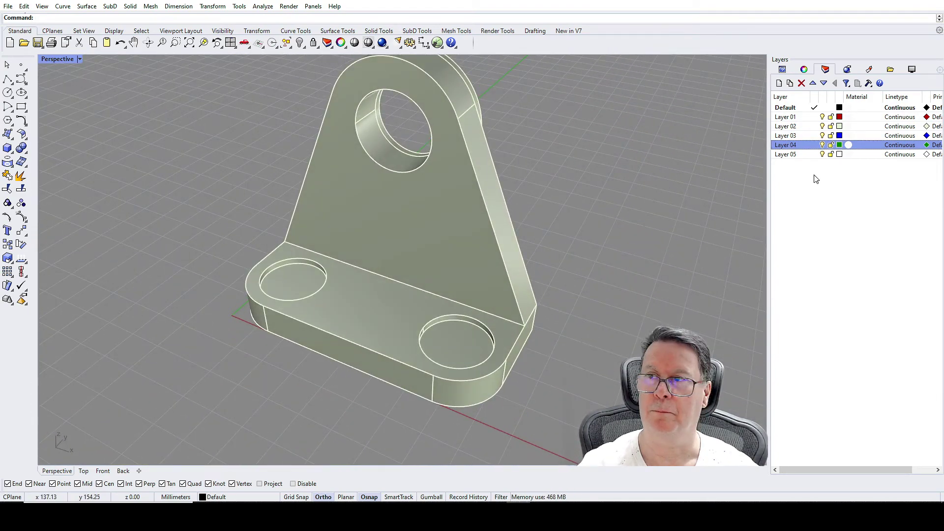
pyautogui.click(804, 69)
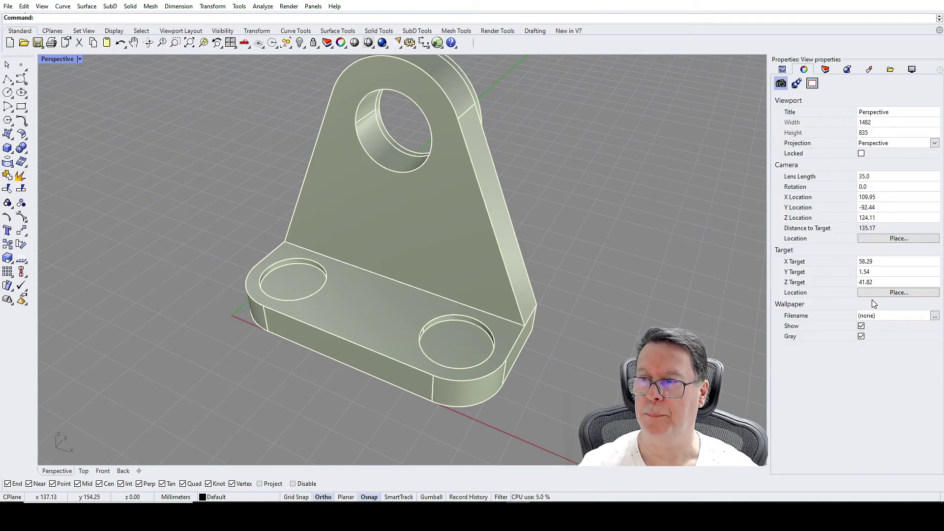
pyautogui.click(826, 71)
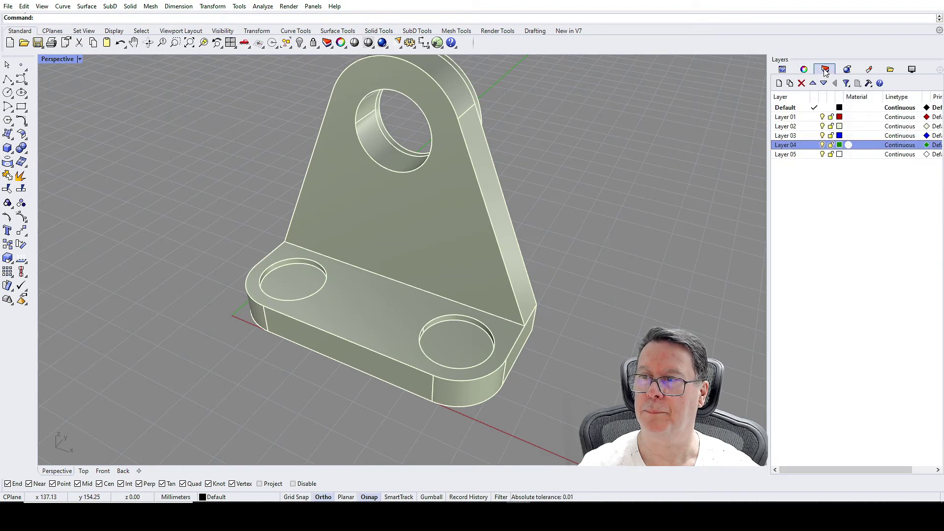
pyautogui.click(804, 70)
pyautogui.click(470, 251)
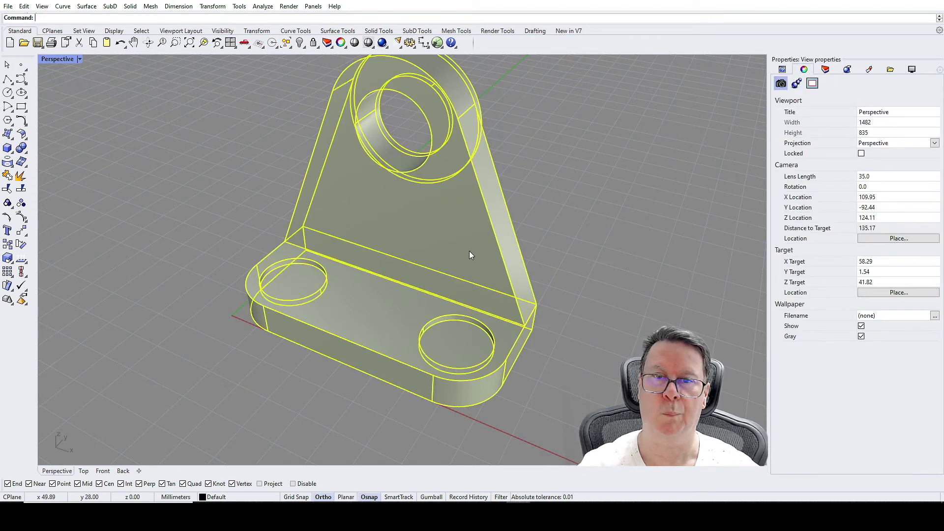
pyautogui.click(861, 287)
pyautogui.click(542, 404)
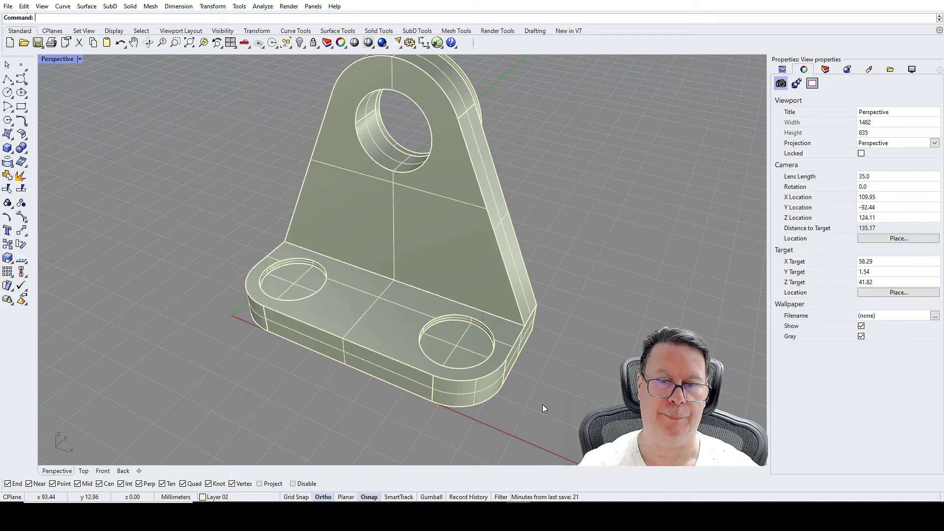
pyautogui.scroll(3, 509, 362)
pyautogui.scroll(2, 508, 362)
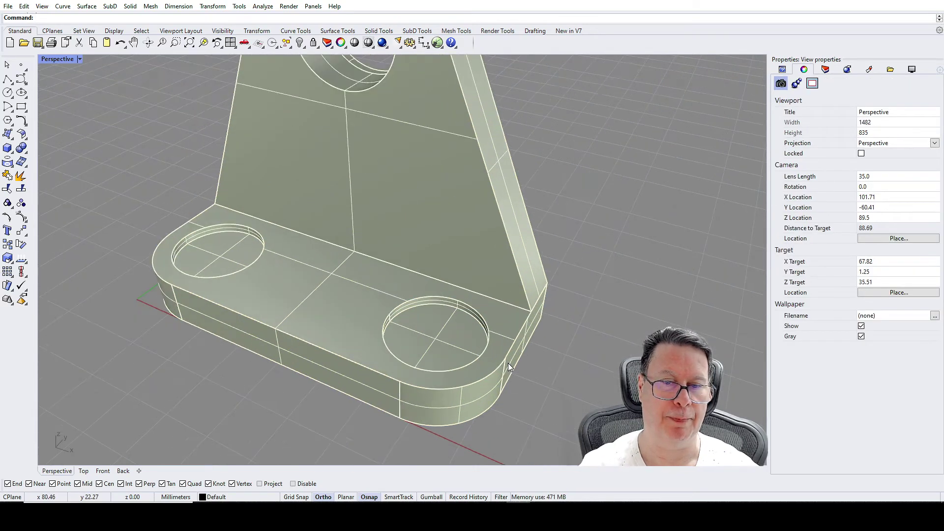